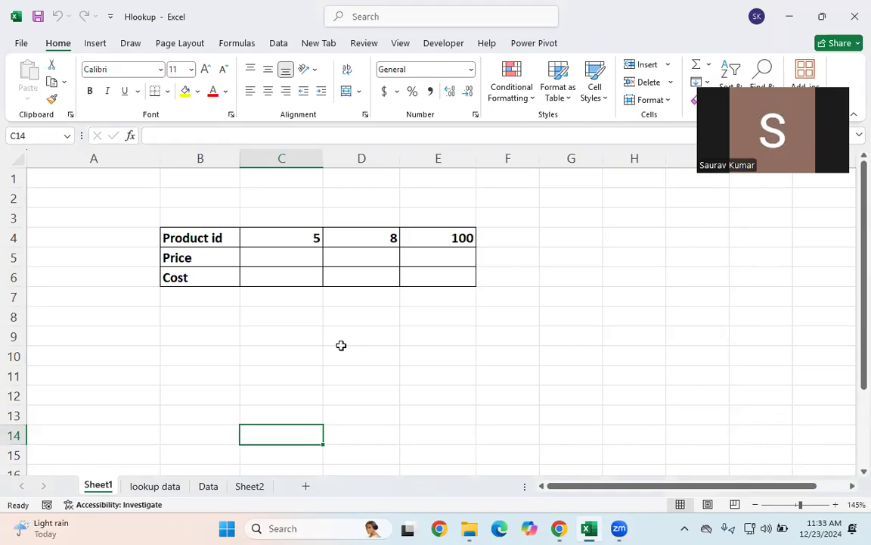
{"action": "left_click", "coordinate": [677, 297]}
{"action": "type", "text": "v"}
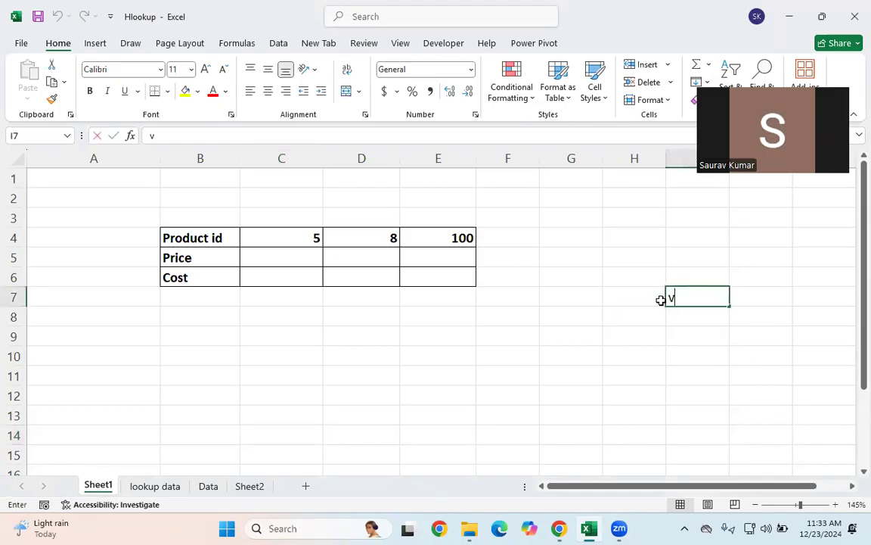
{"action": "type", "text": "l"}
{"action": "key", "text": "BackSpace"}
{"action": "key", "text": "BackSpace"}
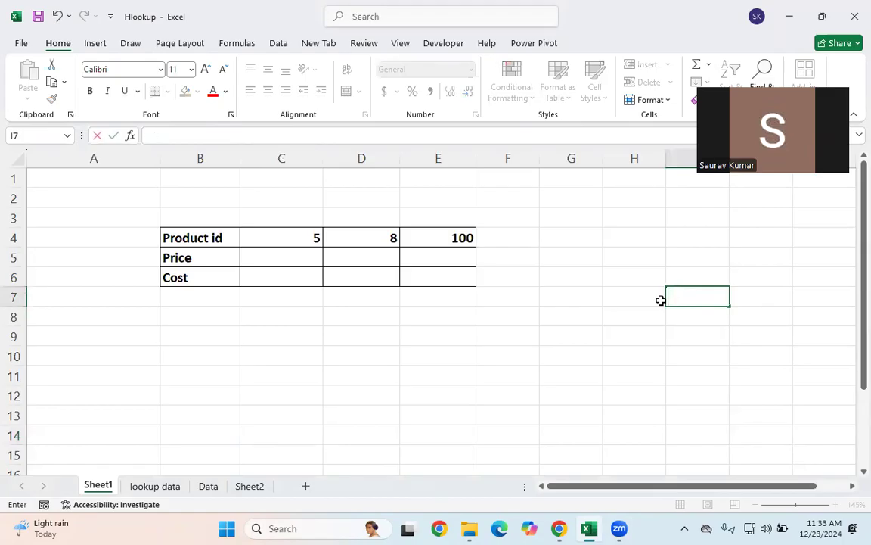
- Write the syntax note "vlookup(lvalue, table_array, colno,false)" in cell C11 of Sheet1
{"action": "left_click", "coordinate": [296, 377]}
{"action": "type", "text": "vloo"}
{"action": "type", "text": "kpu"}
{"action": "key", "text": "BackSpace"}
{"action": "key", "text": "BackSpace"}
{"action": "type", "text": "up("}
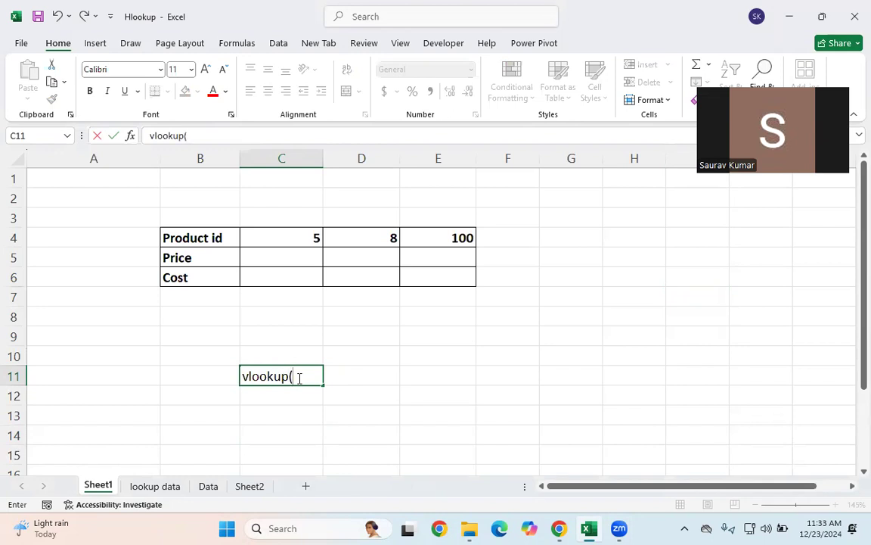
{"action": "type", "text": "lvalue, tables"}
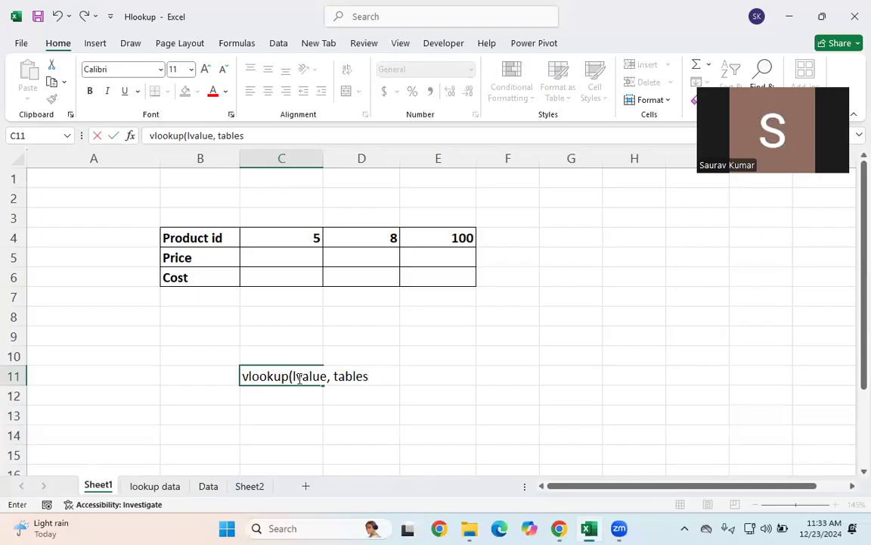
{"action": "type", "text": "\\"}
{"action": "key", "text": "BackSpace"}
{"action": "key", "text": "BackSpace"}
{"action": "type", "text": "_array, "}
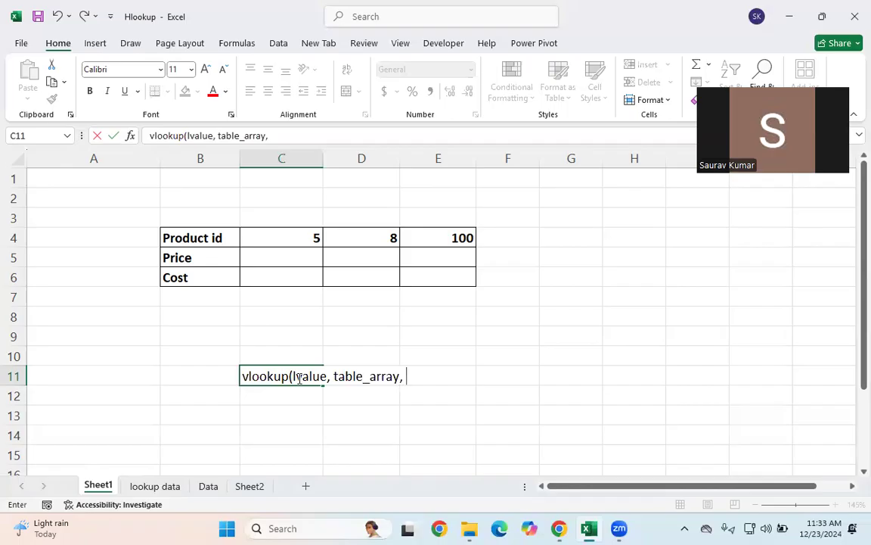
{"action": "type", "text": "colno,false)"}
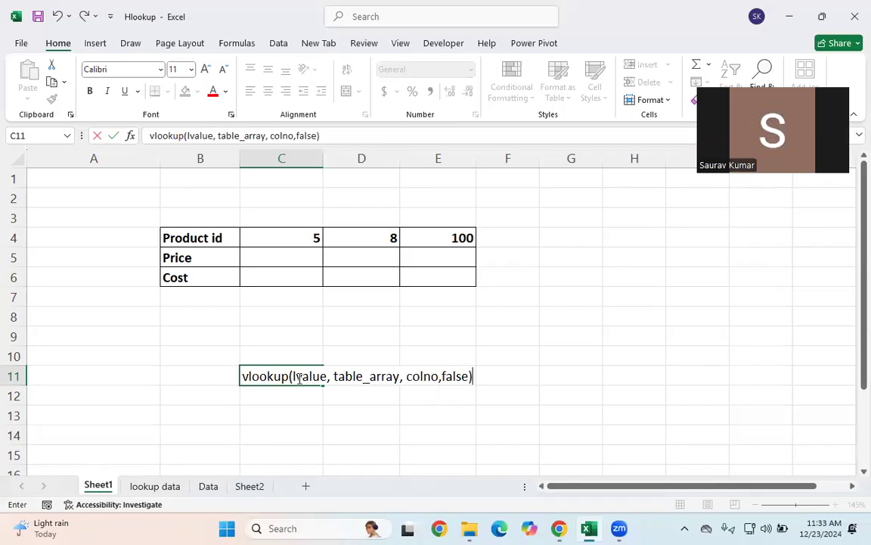
- Write the syntax note "hlookup(lookupvalue,table_array,row_no,False)" in cell C12
{"action": "left_click", "coordinate": [258, 401]}
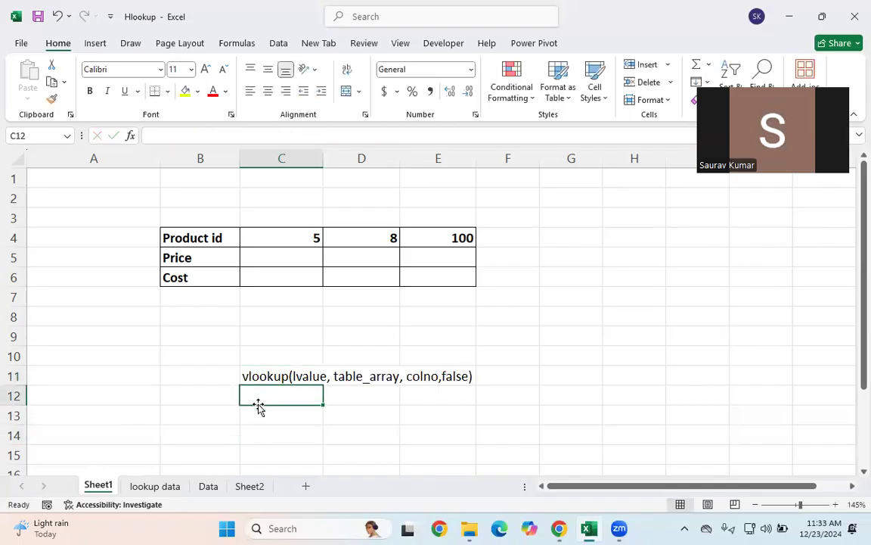
{"action": "type", "text": "hlookup"}
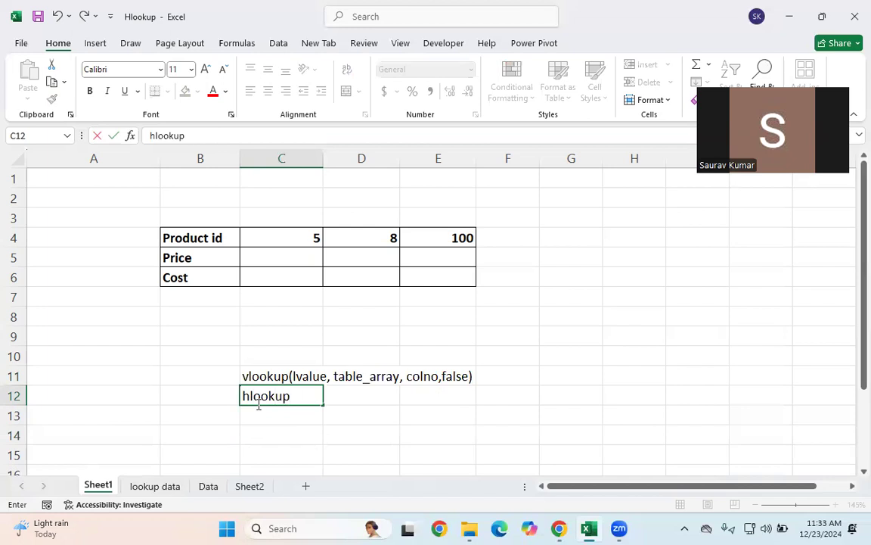
{"action": "type", "text": "(lookupvaluem"}
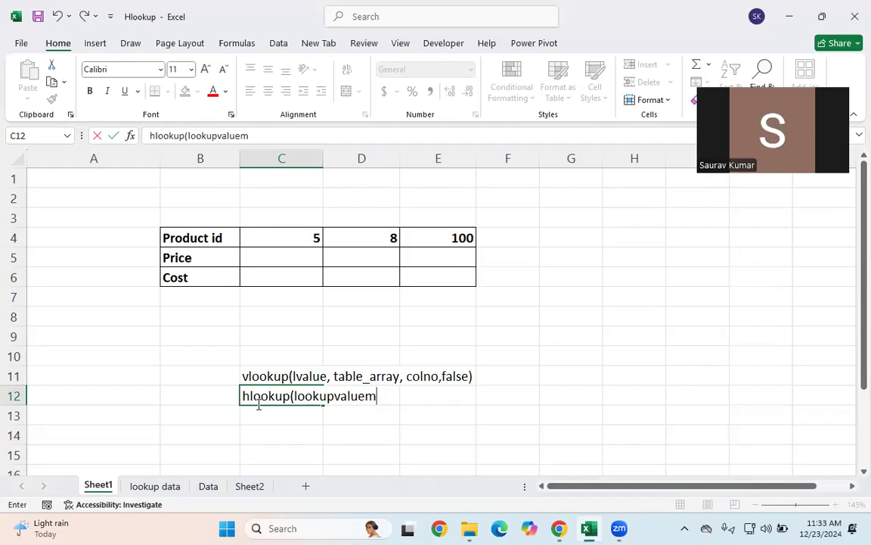
{"action": "key", "text": "BackSpace"}
{"action": "type", "text": ",table_array"}
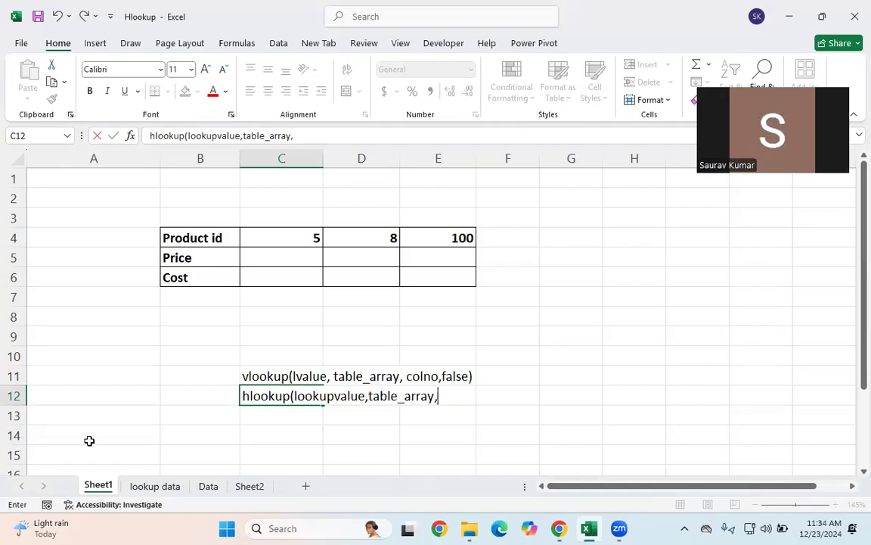
{"action": "type", "text": ",row_no,"}
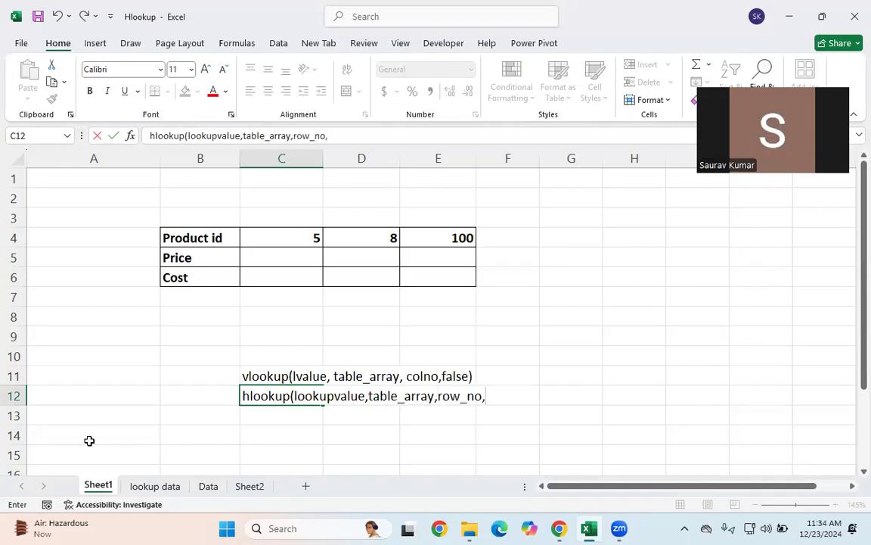
{"action": "type", "text": "False)"}
{"action": "key", "text": "Return"}
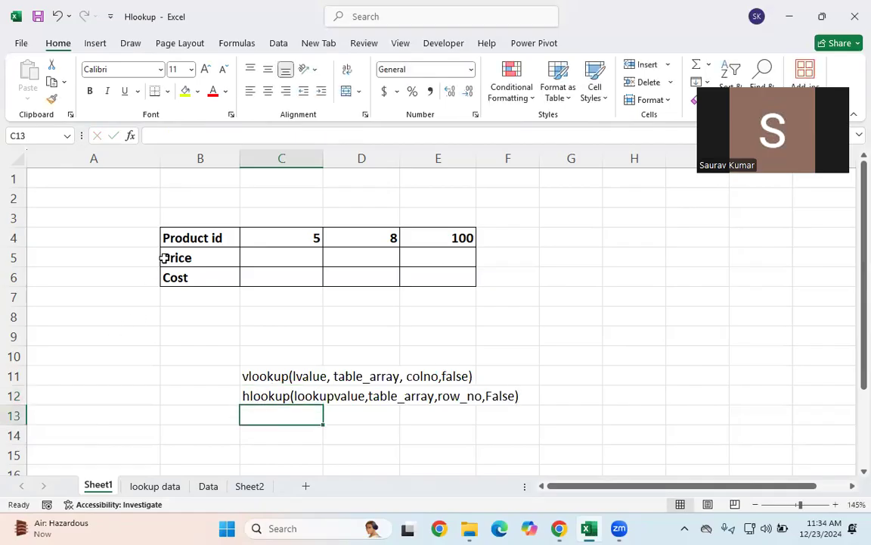
- Review the VLOOKUP note and the product table's Product id, Price and Cost cells on Sheet1
{"action": "left_click", "coordinate": [258, 363]}
{"action": "left_click", "coordinate": [254, 378]}
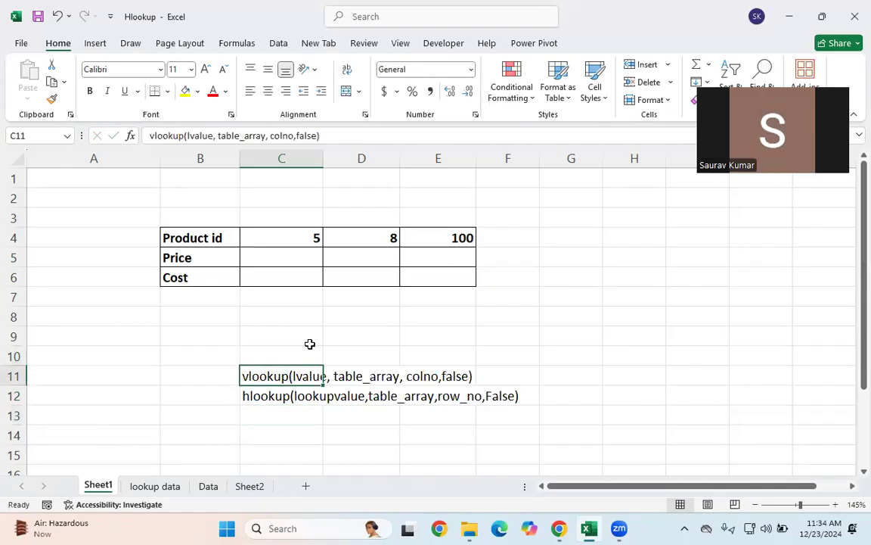
{"action": "left_click", "coordinate": [243, 281]}
{"action": "left_click", "coordinate": [219, 236]}
{"action": "mouse_move", "coordinate": [219, 237]}
{"action": "left_mouse_down"}
{"action": "mouse_move", "coordinate": [366, 286]}
{"action": "mouse_move", "coordinate": [447, 261]}
{"action": "mouse_move", "coordinate": [447, 278]}
{"action": "left_mouse_up"}
{"action": "left_click", "coordinate": [171, 336]}
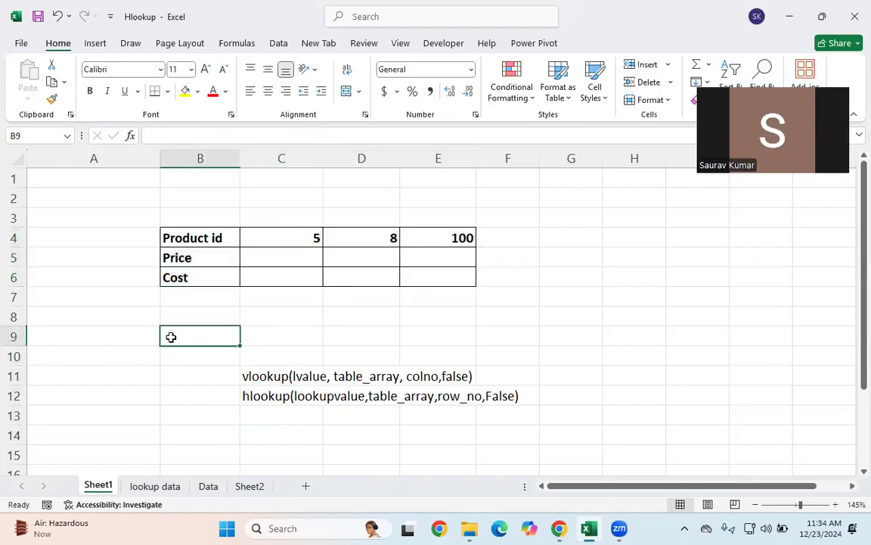
{"action": "left_click", "coordinate": [276, 240]}
{"action": "left_click", "coordinate": [270, 258]}
{"action": "left_click", "coordinate": [253, 276]}
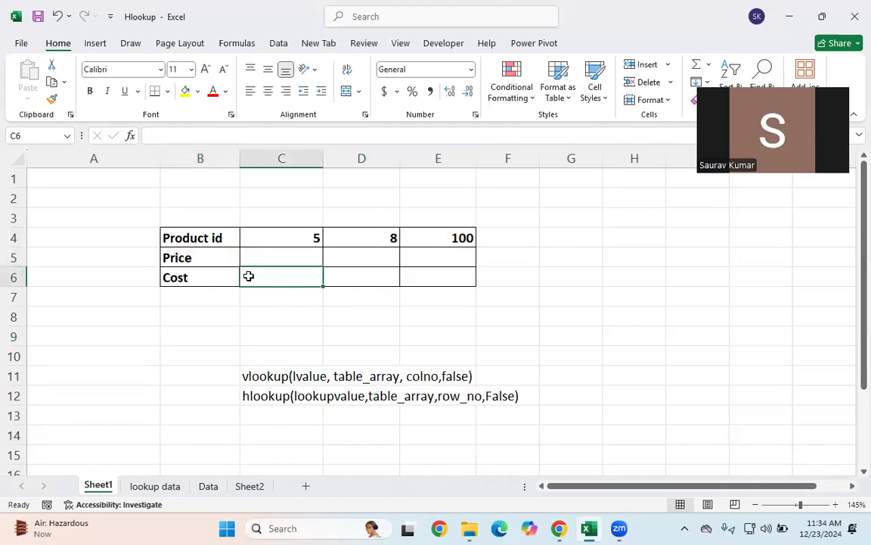
- Examine the horizontally arranged product records on the lookup data sheet, then return to Sheet1
{"action": "left_click", "coordinate": [153, 486]}
{"action": "left_click", "coordinate": [212, 249]}
{"action": "left_click_drag", "start_coordinate": [98, 175], "coordinate": [435, 284]}
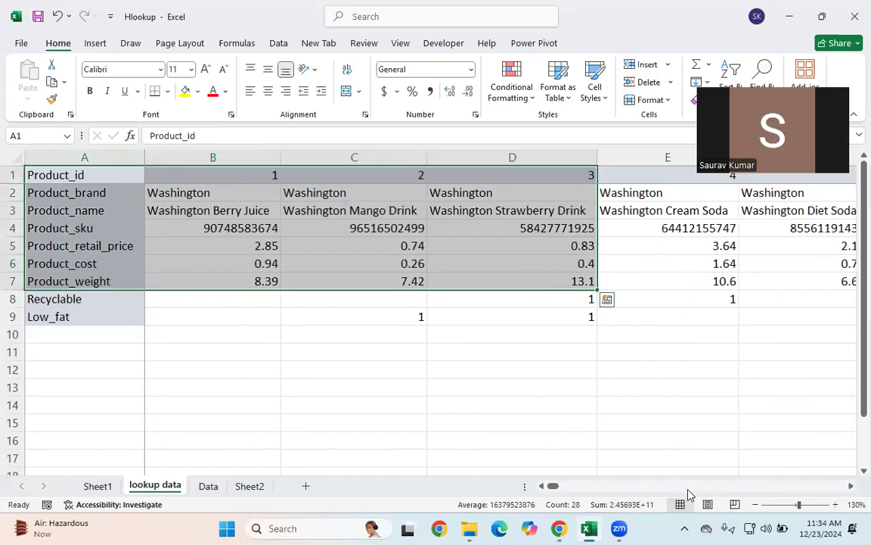
{"action": "scroll", "coordinate": [588, 490], "scroll_direction": "right", "scroll_amount": 9}
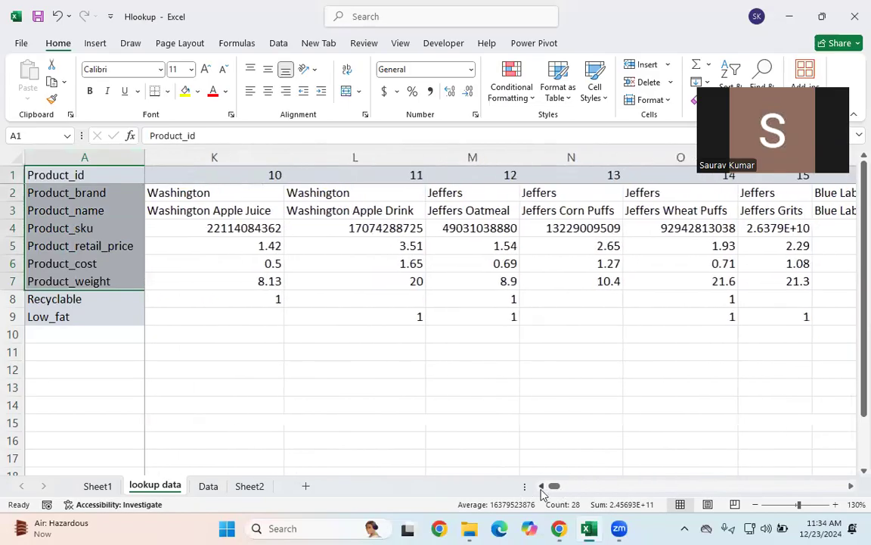
{"action": "scroll", "coordinate": [540, 490], "scroll_direction": "left", "scroll_amount": 9}
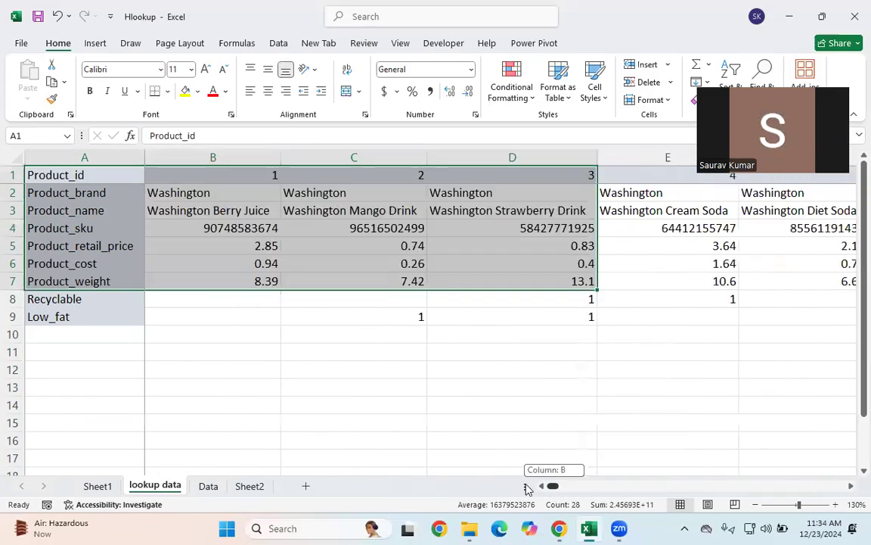
{"action": "left_click", "coordinate": [355, 373]}
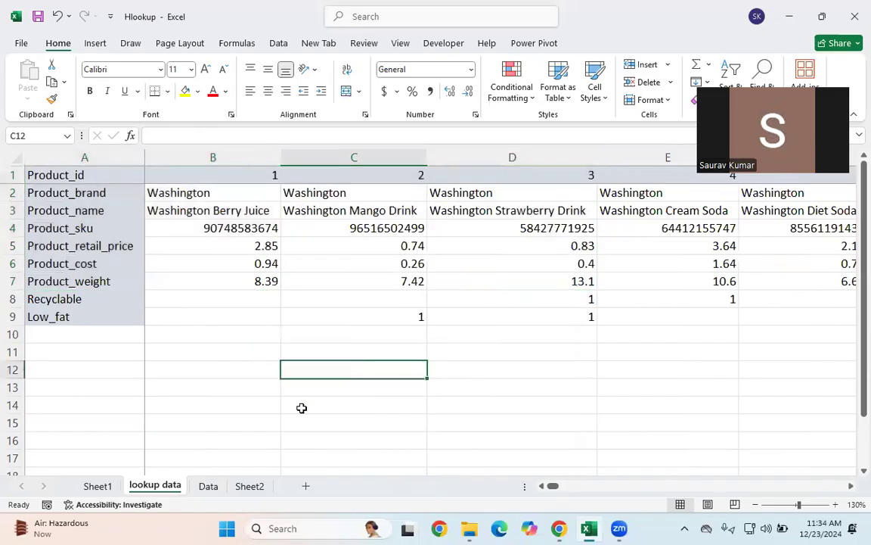
{"action": "left_click", "coordinate": [97, 485]}
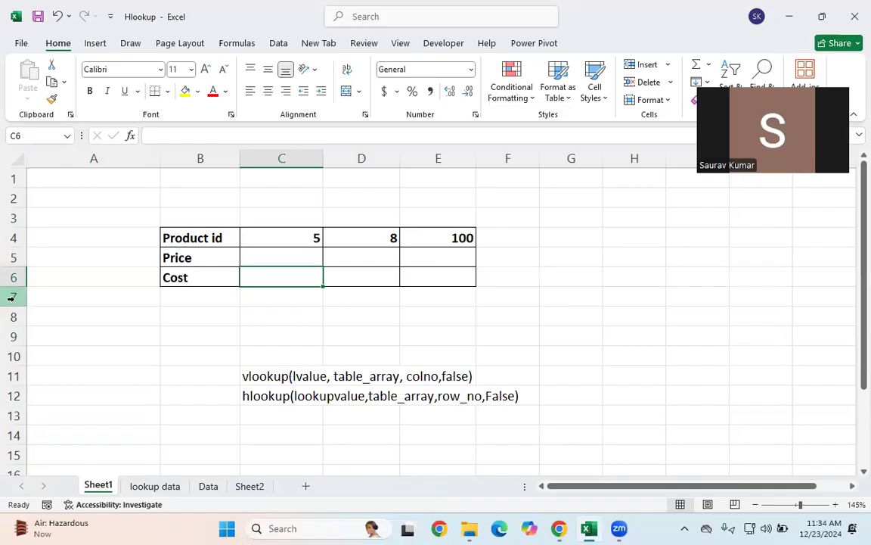
- Start an HLOOKUP formula in Price cell C5 with the row-locked reference C$4 as the lookup value
{"action": "left_click", "coordinate": [252, 254]}
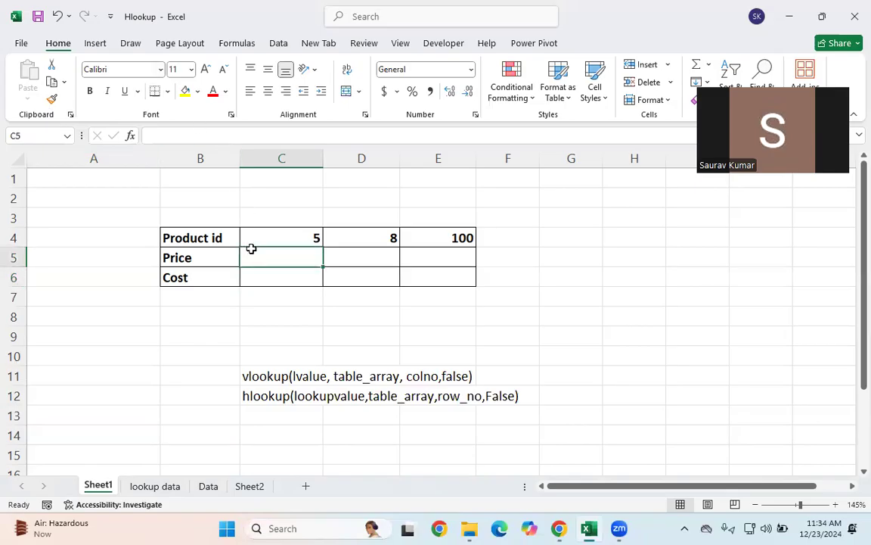
{"action": "type", "text": "=hl"}
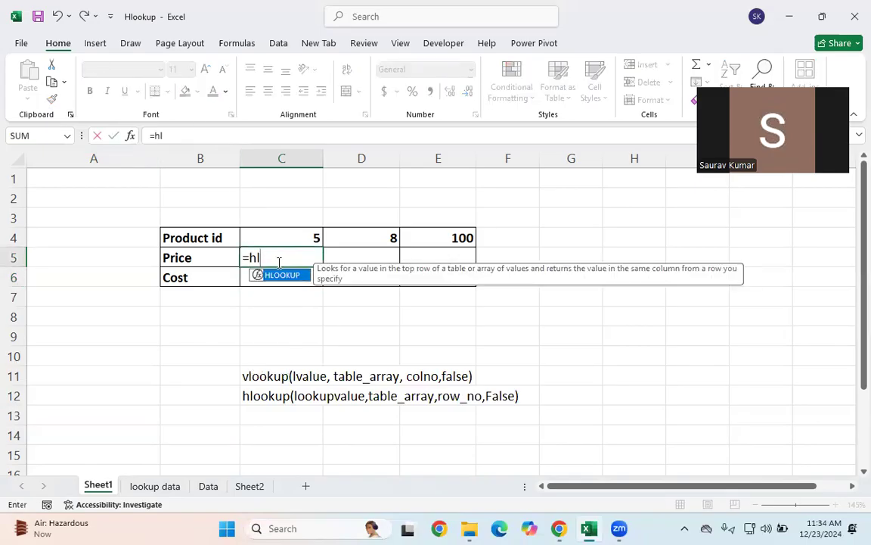
{"action": "key", "text": "Tab"}
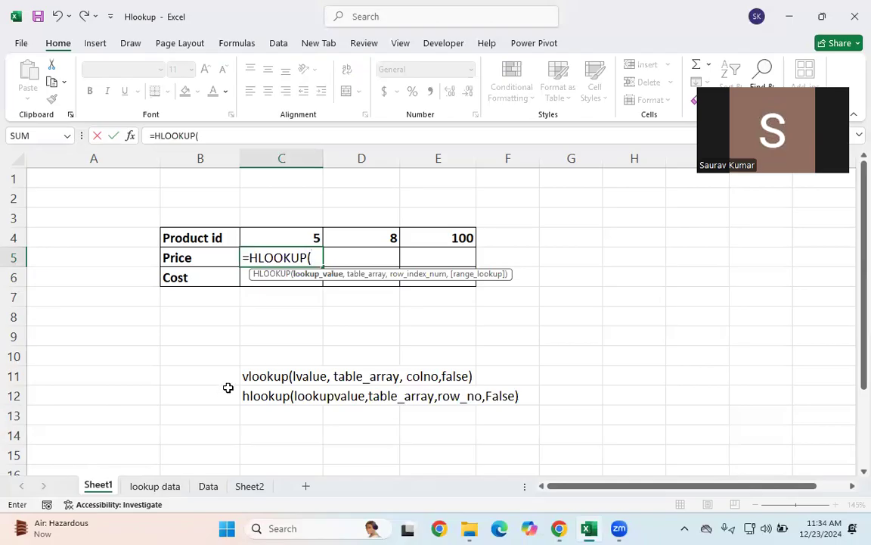
{"action": "left_click", "coordinate": [265, 240]}
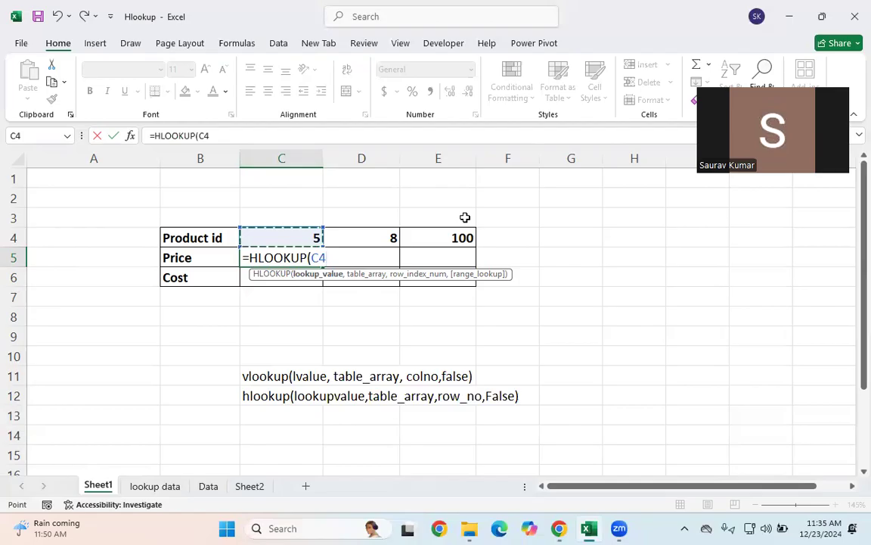
{"action": "key", "text": "F4"}
{"action": "left_click", "coordinate": [333, 257]}
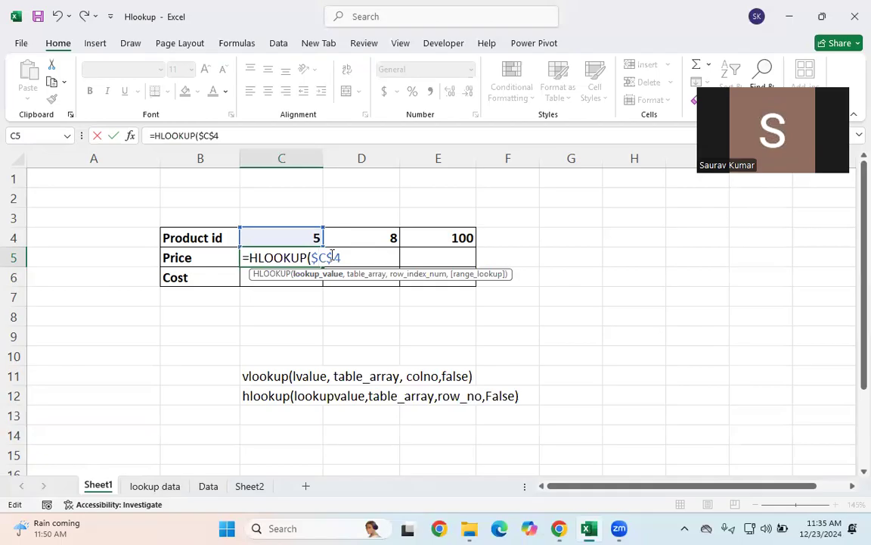
{"action": "key", "text": "Delete"}
{"action": "left_click", "coordinate": [340, 261]}
{"action": "type", "text": ","}
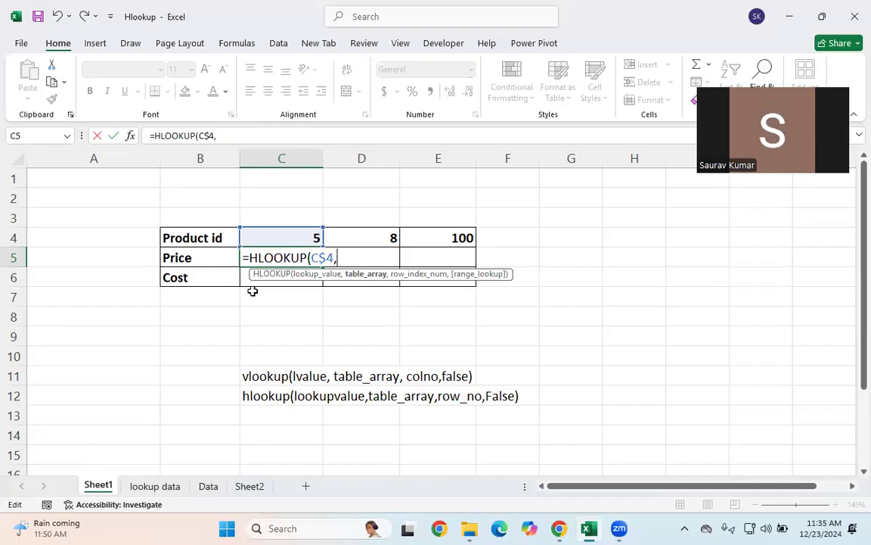
- Try to use the product table on the lookup data sheet, starting at A1, as the HLOOKUP table array
{"action": "left_click", "coordinate": [159, 488]}
{"action": "left_click", "coordinate": [91, 208]}
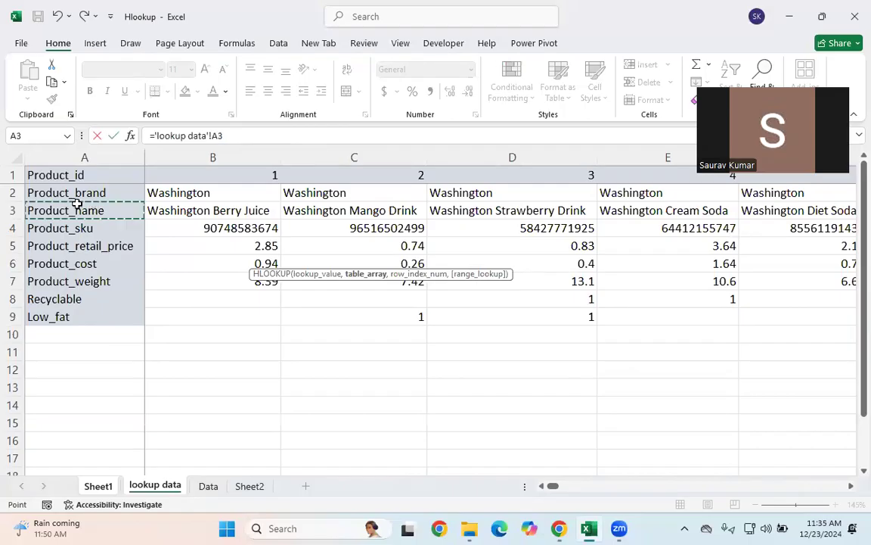
{"action": "left_click", "coordinate": [81, 175]}
{"action": "type", "text": "a"}
{"action": "key", "text": "ctrl+Right"}
{"action": "key", "text": "ctrl+Down"}
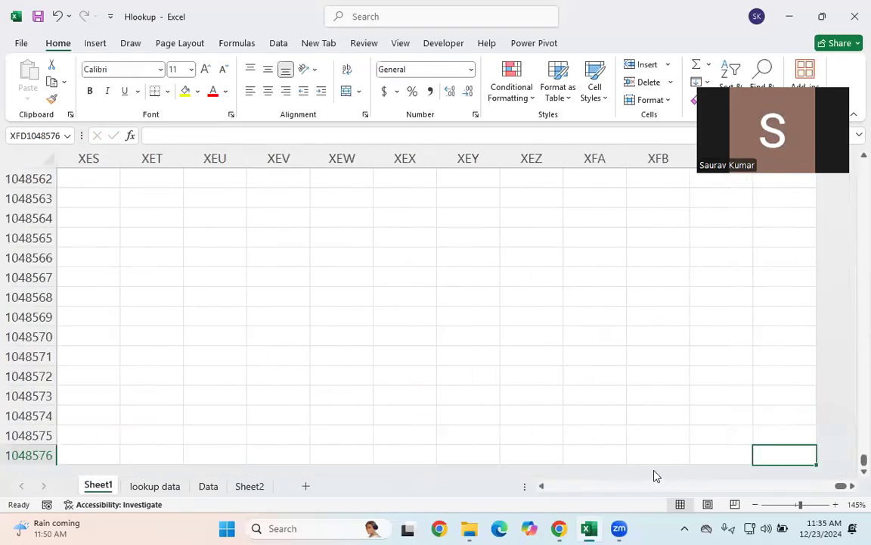
{"action": "left_click_drag", "start_coordinate": [841, 487], "coordinate": [315, 494]}
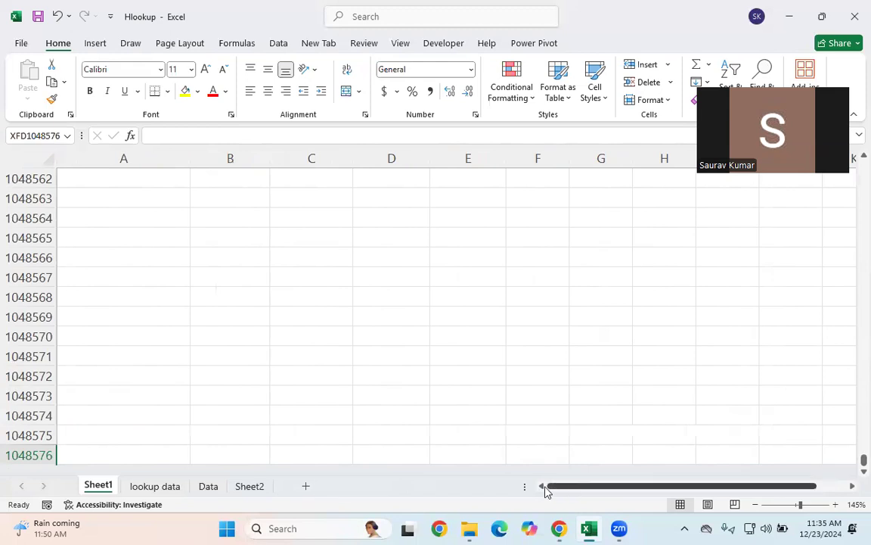
{"action": "left_click", "coordinate": [174, 277]}
{"action": "left_click_drag", "start_coordinate": [862, 461], "coordinate": [853, 6]}
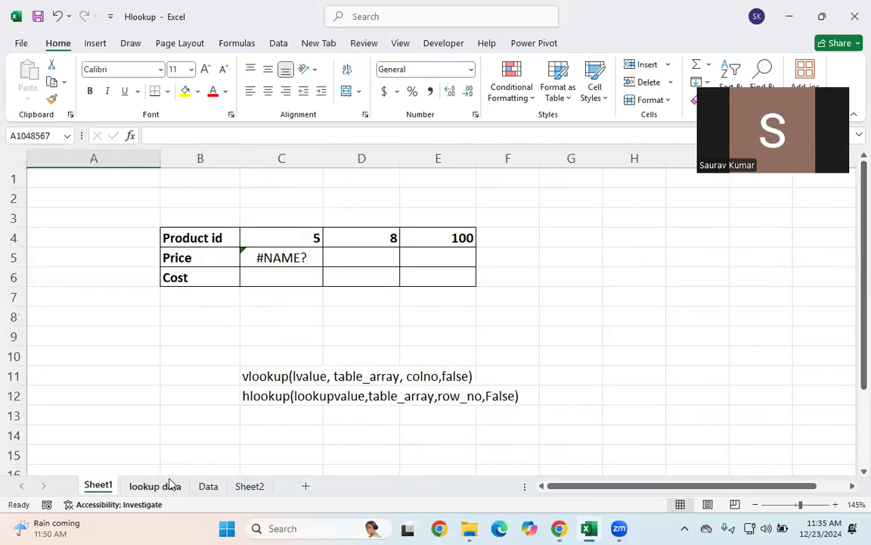
- Select the entire product table on the lookup data sheet from A1 through the last product column and the Low_fat row
{"action": "left_click", "coordinate": [165, 486]}
{"action": "left_click", "coordinate": [76, 204]}
{"action": "left_click", "coordinate": [58, 173]}
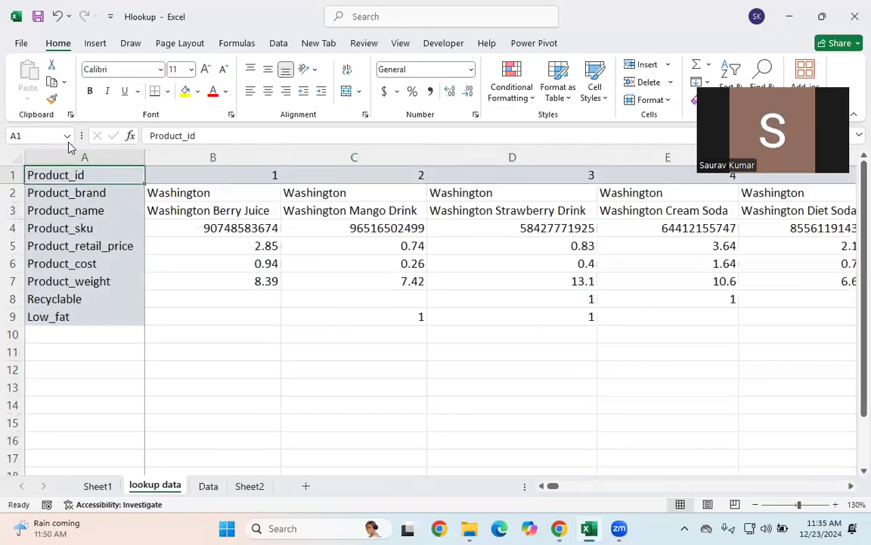
{"action": "key", "text": "ctrl+shift+Right"}
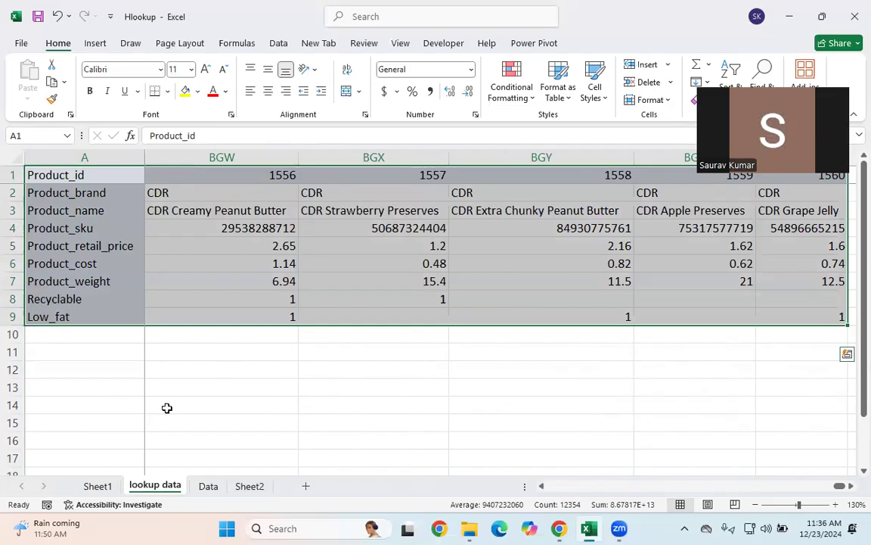
- Return to Sheet1 and clear the faulty formula from Price cell C5
{"action": "left_click", "coordinate": [109, 486]}
{"action": "left_click", "coordinate": [281, 258]}
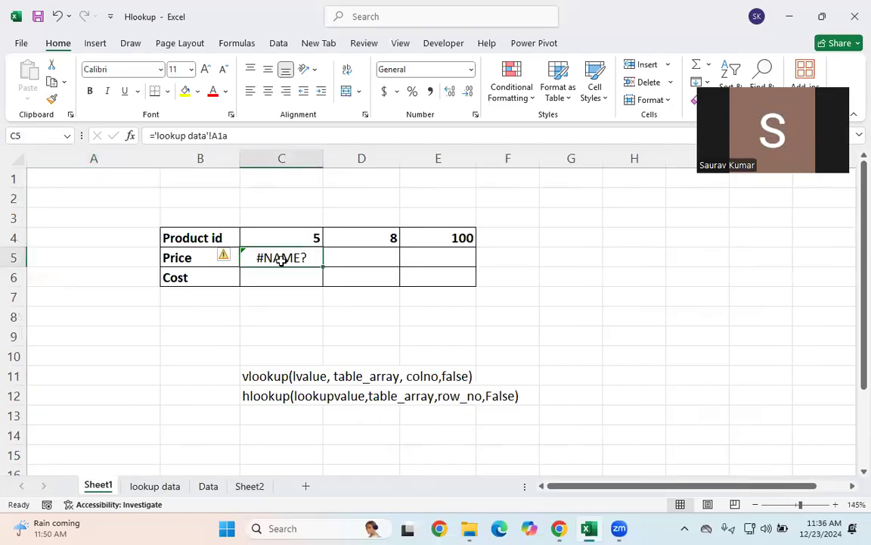
{"action": "key", "text": "Delete"}
{"action": "type", "text": "V"}
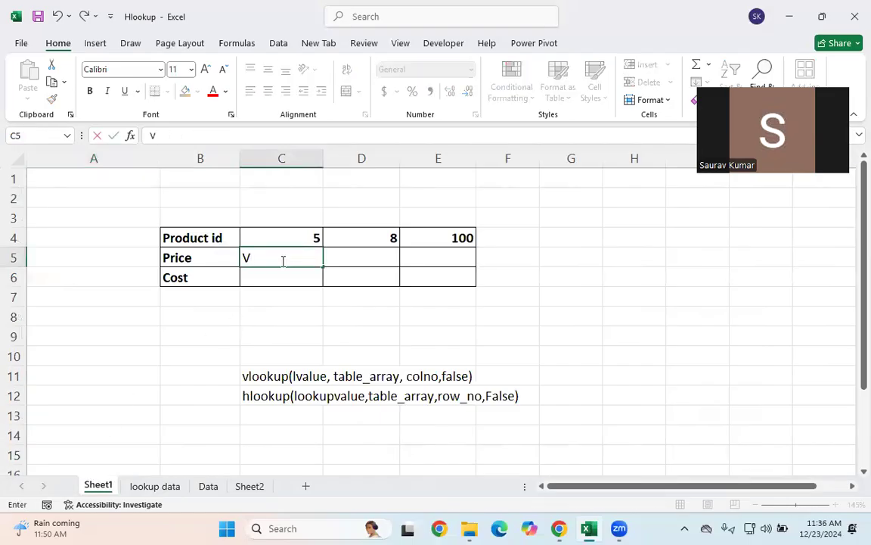
{"action": "key", "text": "Left"}
{"action": "key", "text": "Left"}
{"action": "left_click", "coordinate": [281, 260]}
- Begin a new HLOOKUP formula in Price cell C5, using the row-locked reference C$4 as the lookup value
{"action": "type", "text": "=HLO"}
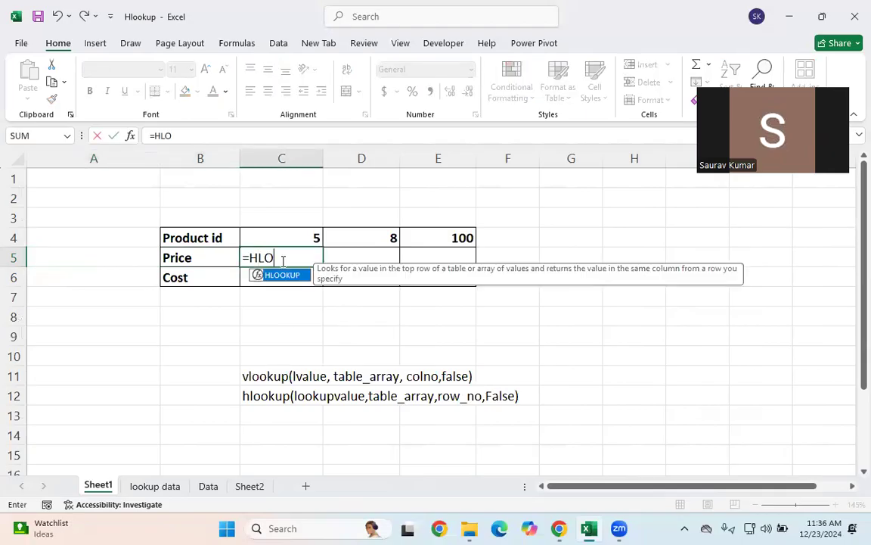
{"action": "key", "text": "Tab"}
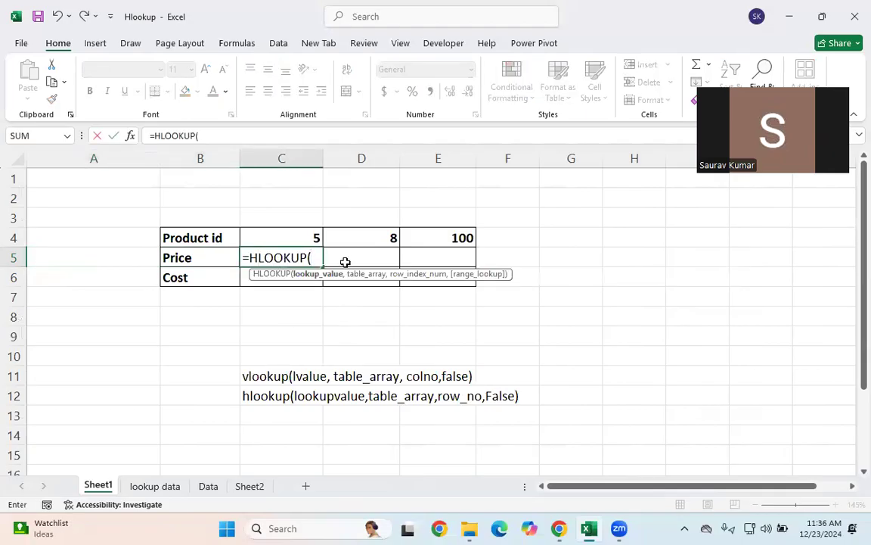
{"action": "left_click", "coordinate": [301, 236]}
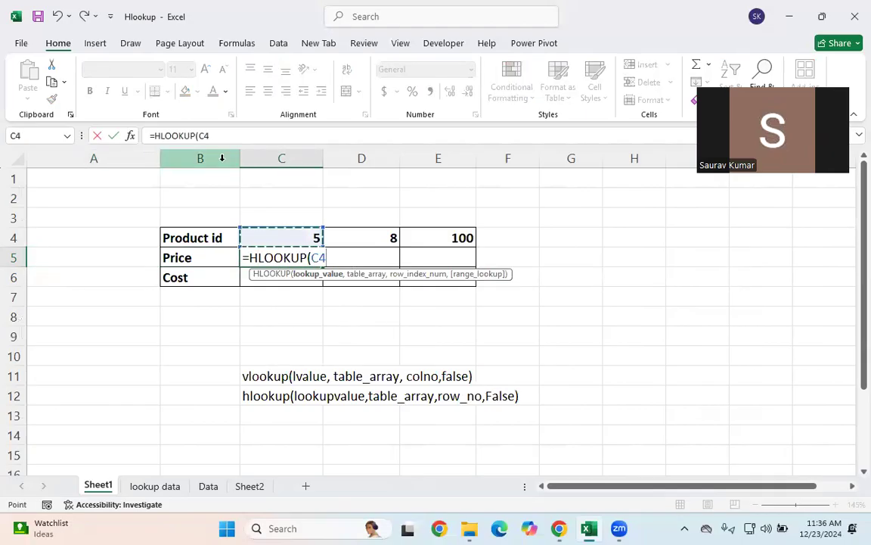
{"action": "key", "text": "F4"}
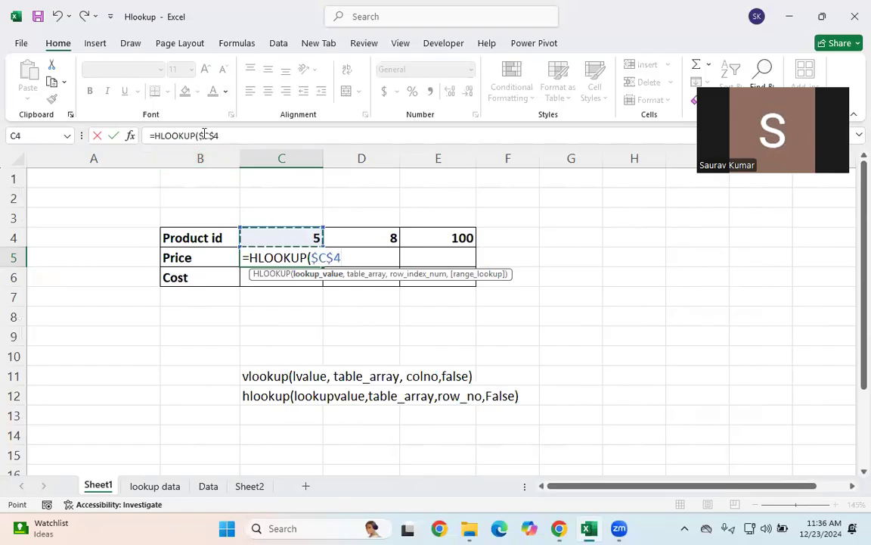
{"action": "left_click", "coordinate": [210, 136]}
{"action": "key", "text": "F4"}
{"action": "type", "text": ","}
- Set the HLOOKUP table array to the whole product table on the lookup data sheet as the absolute range $A$1:$BHA$9
{"action": "left_click", "coordinate": [131, 485]}
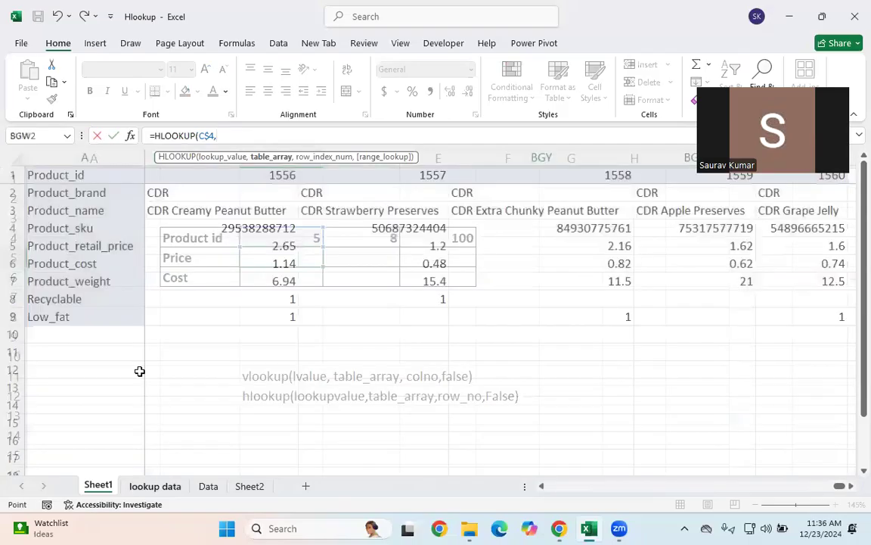
{"action": "left_click", "coordinate": [87, 174]}
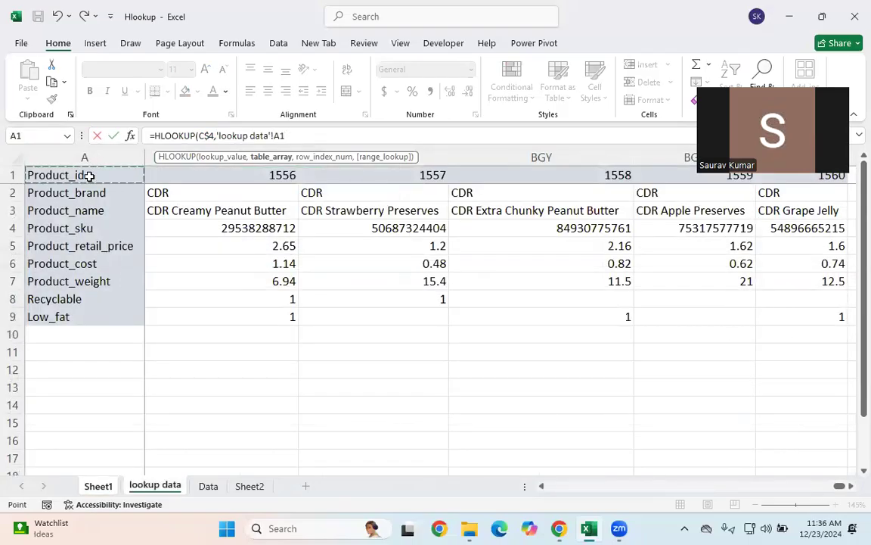
{"action": "key", "text": "ctrl+shift+Right"}
{"action": "key", "text": "ctrl+shift+Down"}
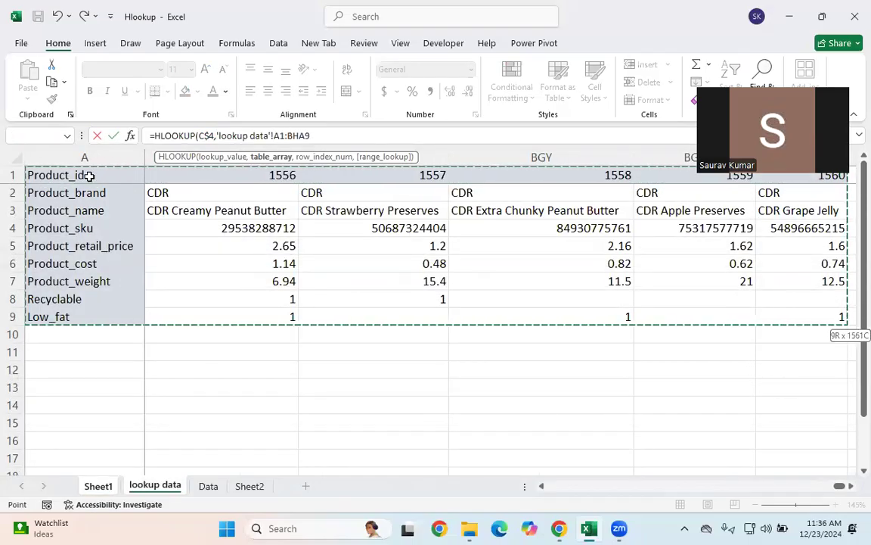
{"action": "left_click_drag", "start_coordinate": [310, 135], "coordinate": [217, 130]}
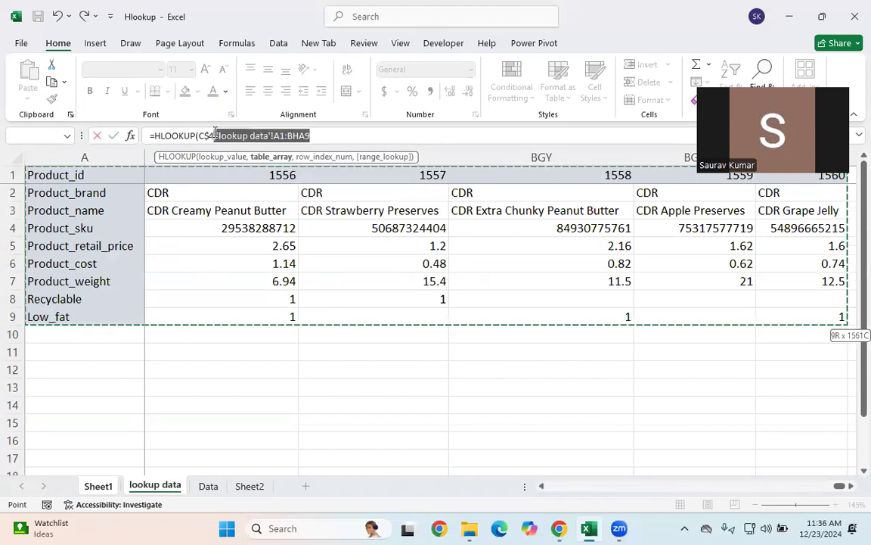
{"action": "key", "text": "F4"}
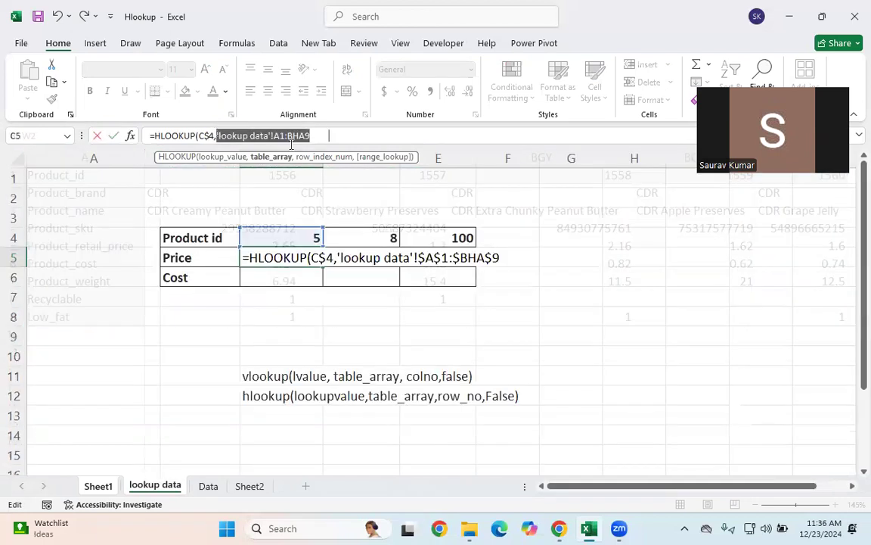
{"action": "left_click", "coordinate": [346, 135]}
{"action": "type", "text": ","}
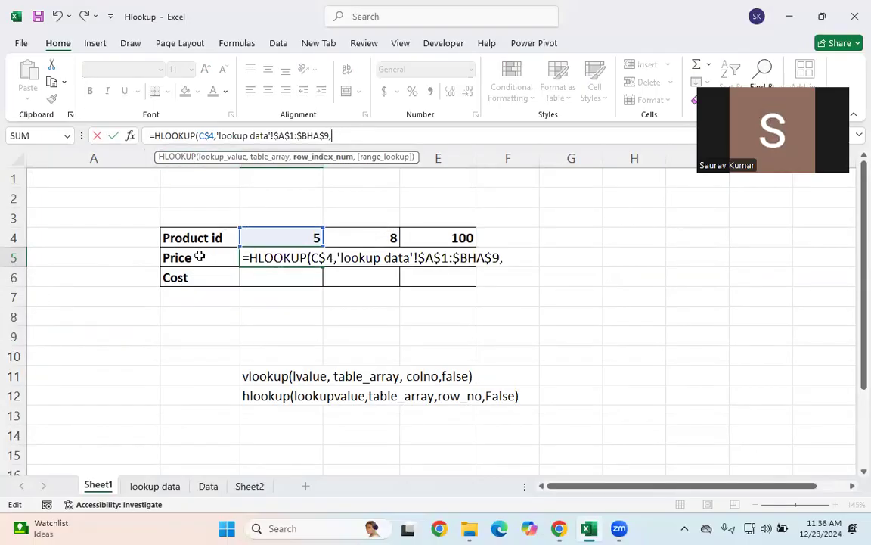
- Complete the C5 formula with row index 5 for Product_retail_price and FALSE for an exact match
{"action": "left_click", "coordinate": [157, 488]}
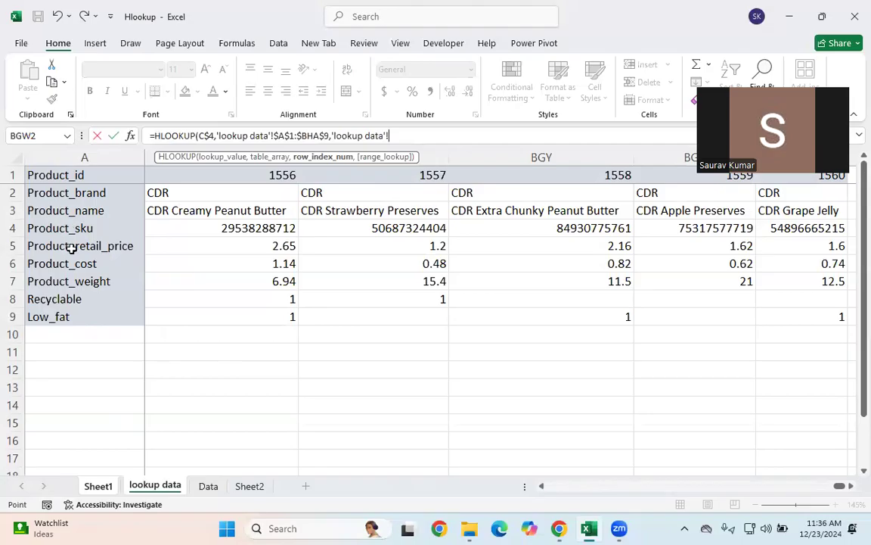
{"action": "left_click_drag", "start_coordinate": [391, 138], "coordinate": [336, 127]}
{"action": "type", "text": "5"}
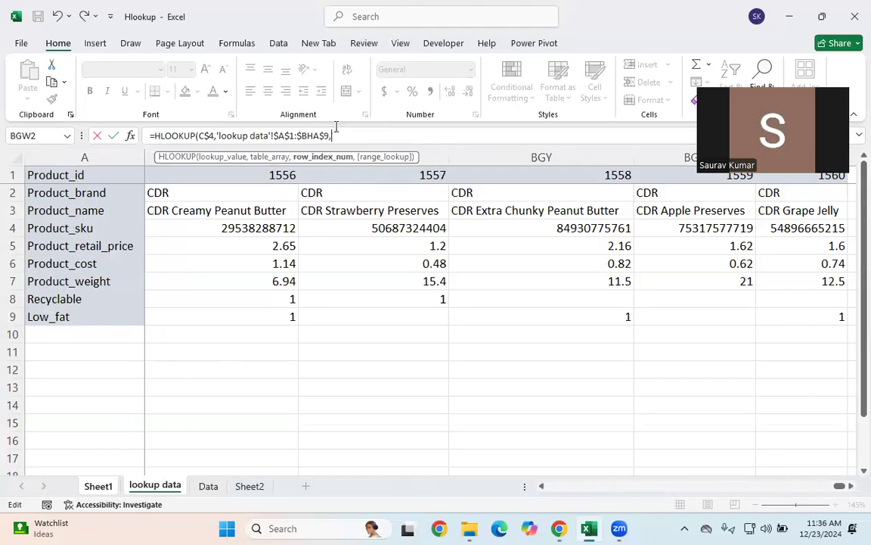
{"action": "type", "text": ","}
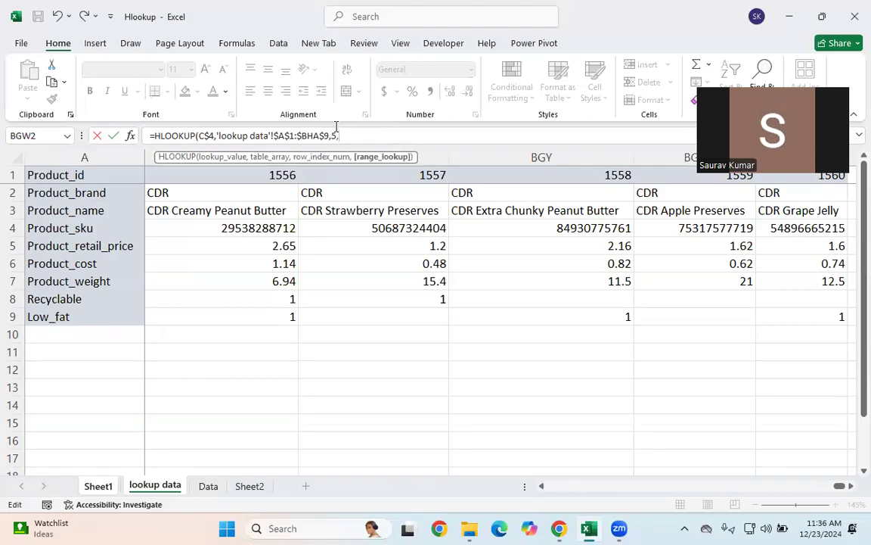
{"action": "key", "text": "Down"}
{"action": "key", "text": "Tab"}
{"action": "type", "text": ")"}
{"action": "key", "text": "Return"}
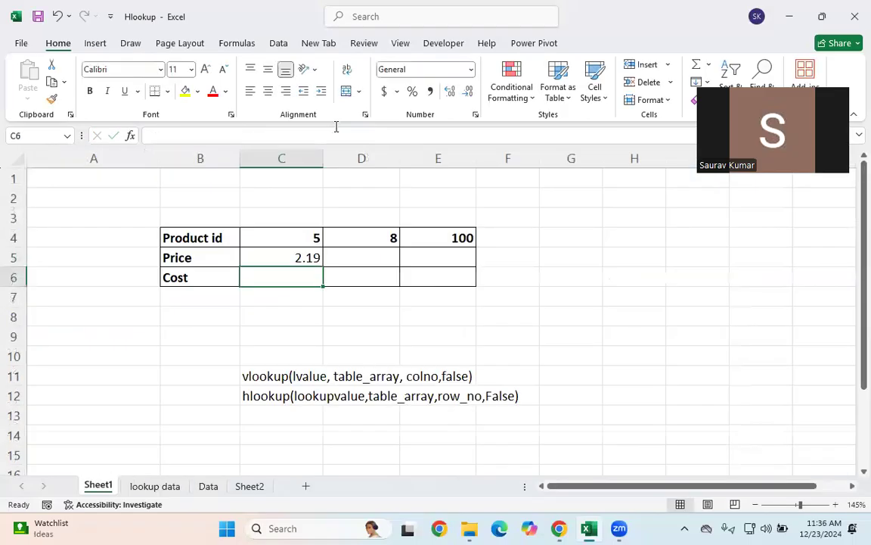
- Fill the Price formula from C5 across to E5
{"action": "left_click", "coordinate": [298, 252]}
{"action": "left_click_drag", "start_coordinate": [323, 265], "coordinate": [443, 265]}
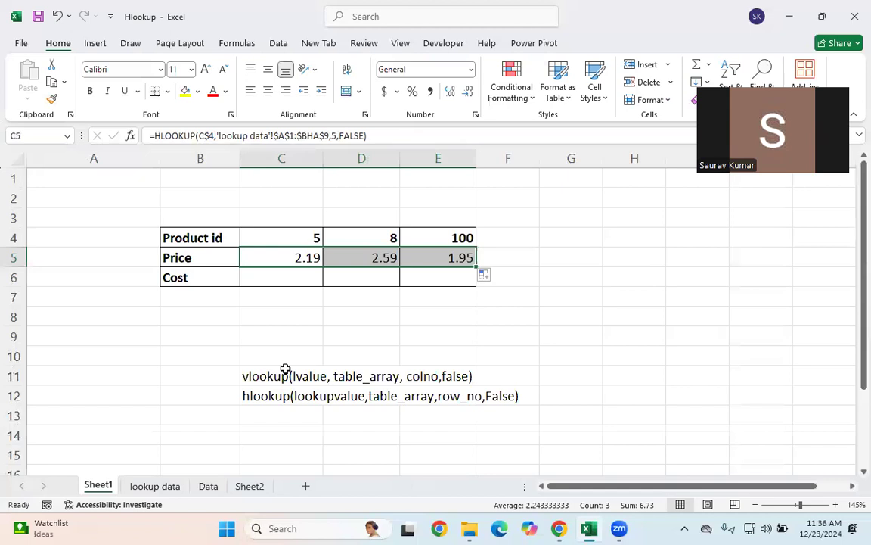
{"action": "left_click", "coordinate": [314, 299]}
- Try to fill the Price formula from C5 down into Cost cell C6
{"action": "left_click", "coordinate": [297, 256]}
{"action": "left_click_drag", "start_coordinate": [323, 265], "coordinate": [319, 281]}
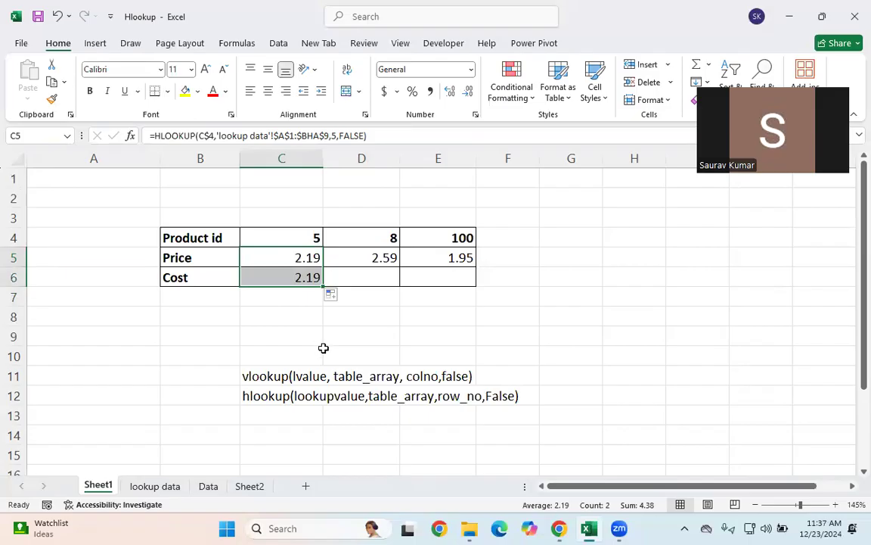
{"action": "key", "text": "ctrl+z"}
{"action": "left_click", "coordinate": [338, 342]}
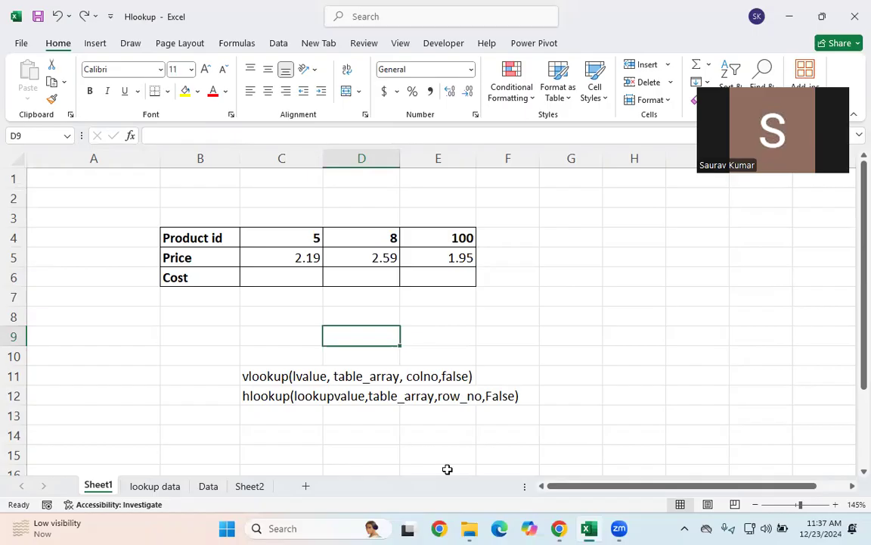
- Switch to File Explorer, search the Excel_Study Material folder for QUES, and open that folder's Question_Paper workbook
{"action": "left_click", "coordinate": [472, 528]}
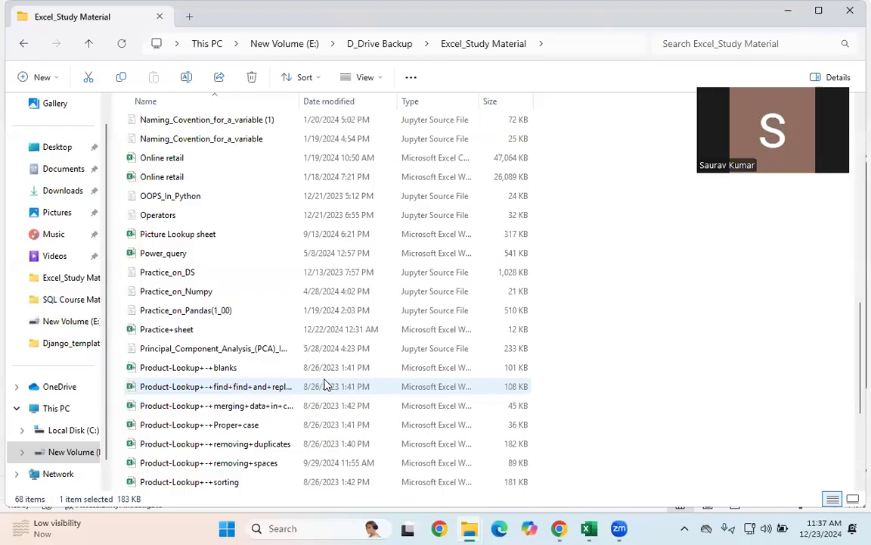
{"action": "scroll", "coordinate": [310, 419], "scroll_direction": "down", "scroll_amount": 3}
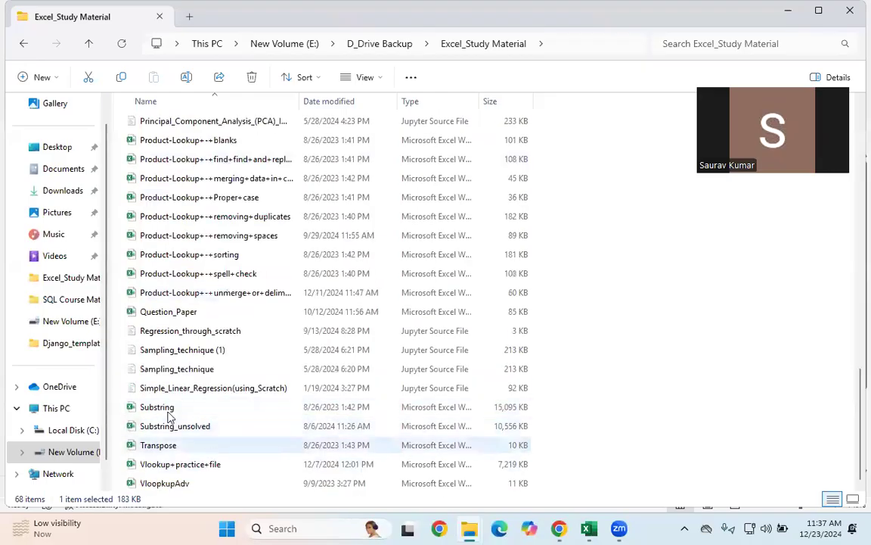
{"action": "scroll", "coordinate": [216, 254], "scroll_direction": "up", "scroll_amount": 3}
{"action": "scroll", "coordinate": [218, 252], "scroll_direction": "up", "scroll_amount": 4}
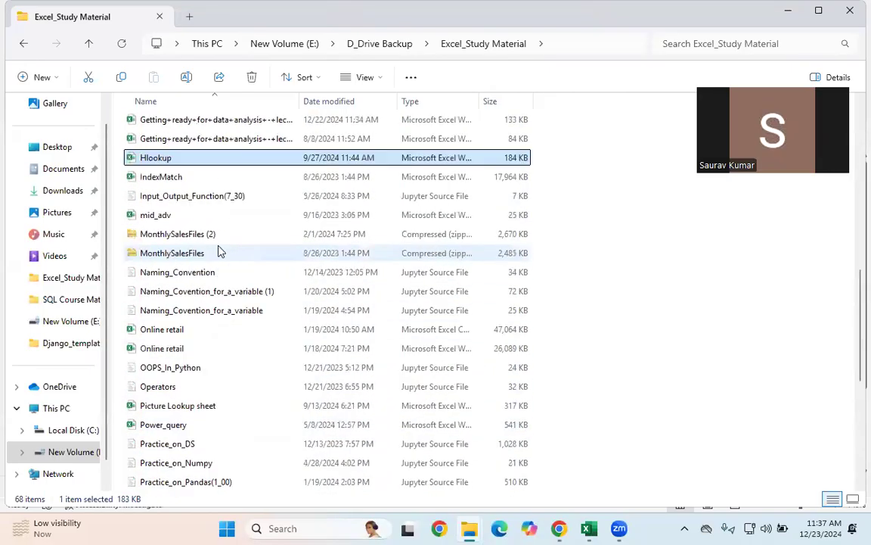
{"action": "left_click", "coordinate": [678, 50]}
{"action": "type", "text": "QUES"}
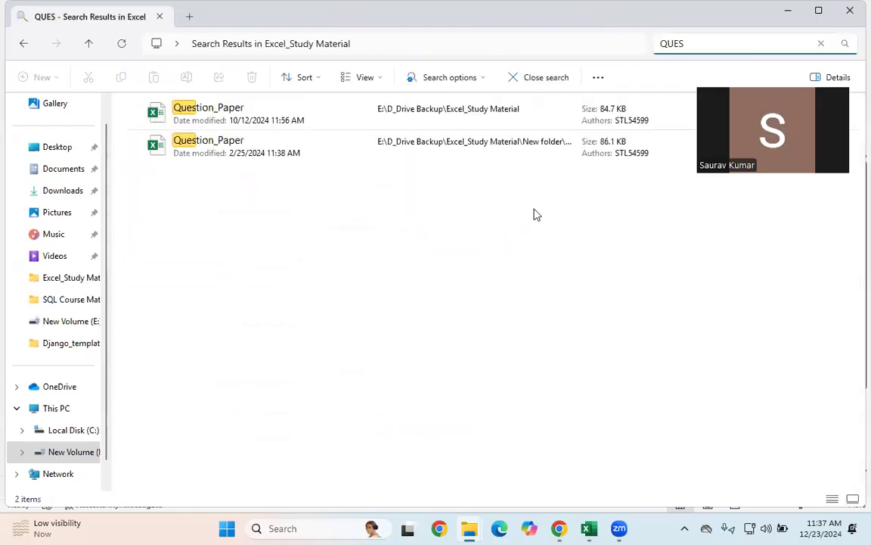
{"action": "left_click", "coordinate": [252, 124]}
{"action": "double_click", "coordinate": [253, 124]}
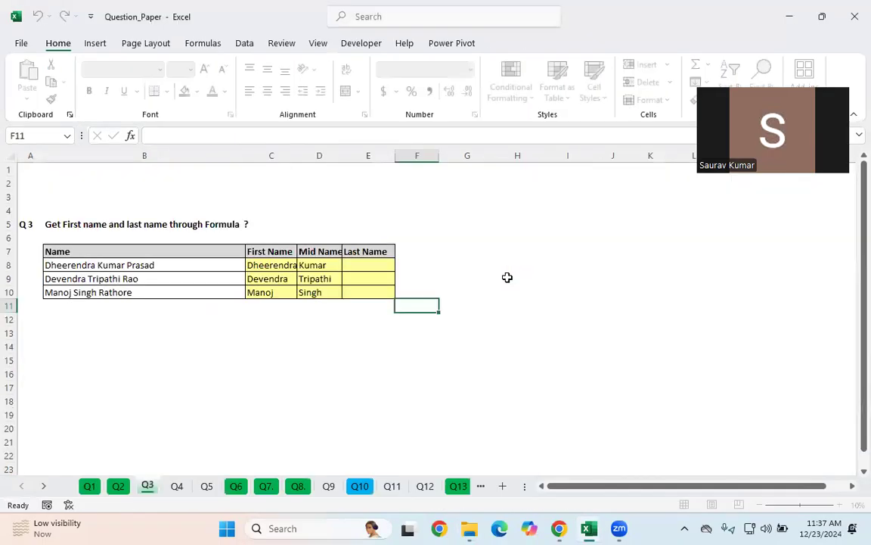
- Look through the question sheets between Q1 and Q12 for a horizontal lookup exercise, ending on sheet Q9
{"action": "left_click", "coordinate": [207, 486]}
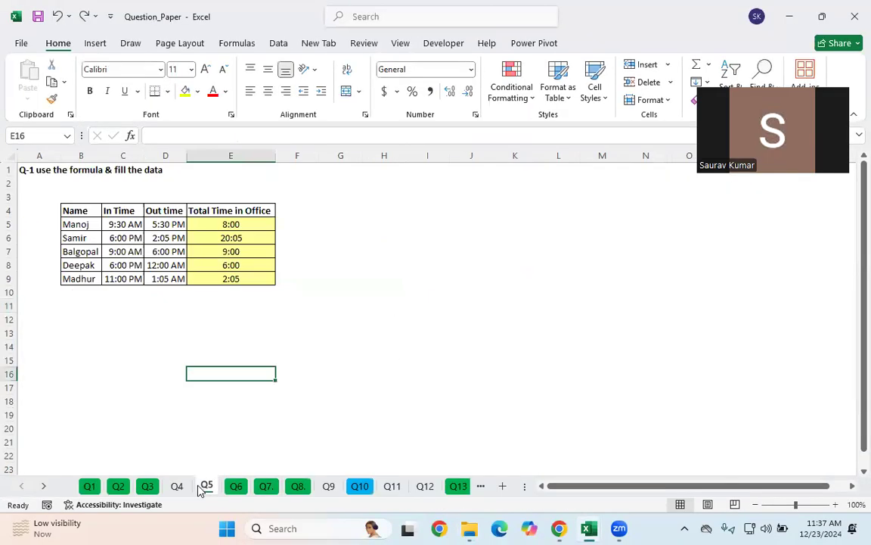
{"action": "left_click", "coordinate": [148, 487]}
{"action": "left_click", "coordinate": [119, 488]}
{"action": "left_click", "coordinate": [92, 487]}
{"action": "left_click", "coordinate": [118, 486]}
{"action": "left_click", "coordinate": [145, 488]}
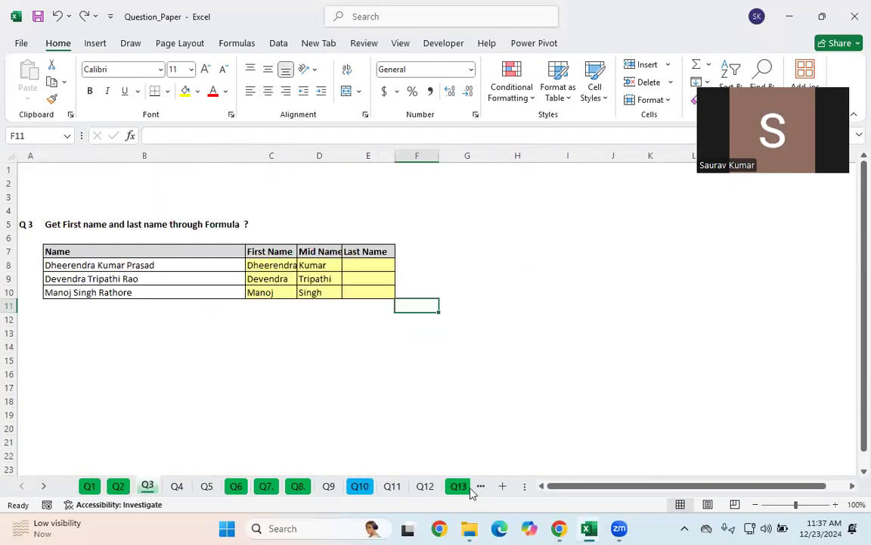
{"action": "left_click", "coordinate": [365, 488]}
{"action": "left_click", "coordinate": [208, 372]}
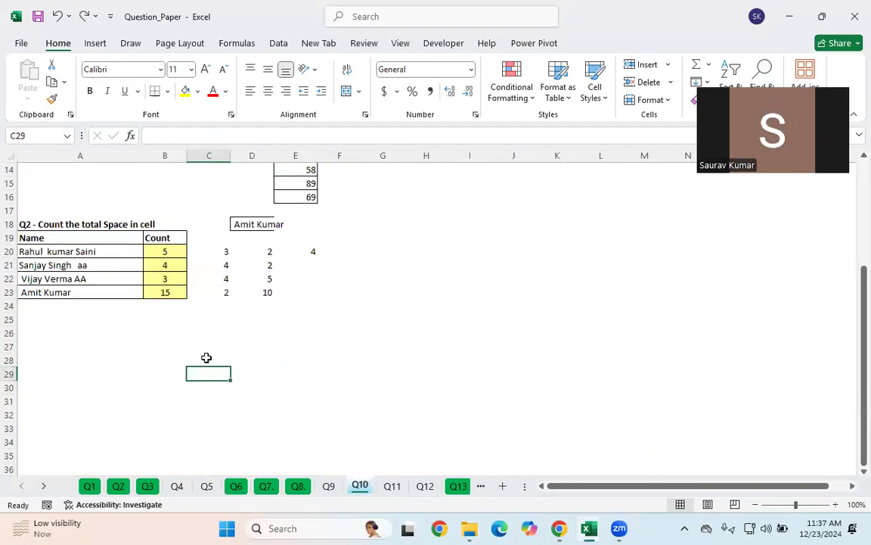
{"action": "scroll", "coordinate": [301, 292], "scroll_direction": "up", "scroll_amount": 5}
{"action": "scroll", "coordinate": [301, 293], "scroll_direction": "down", "scroll_amount": 4}
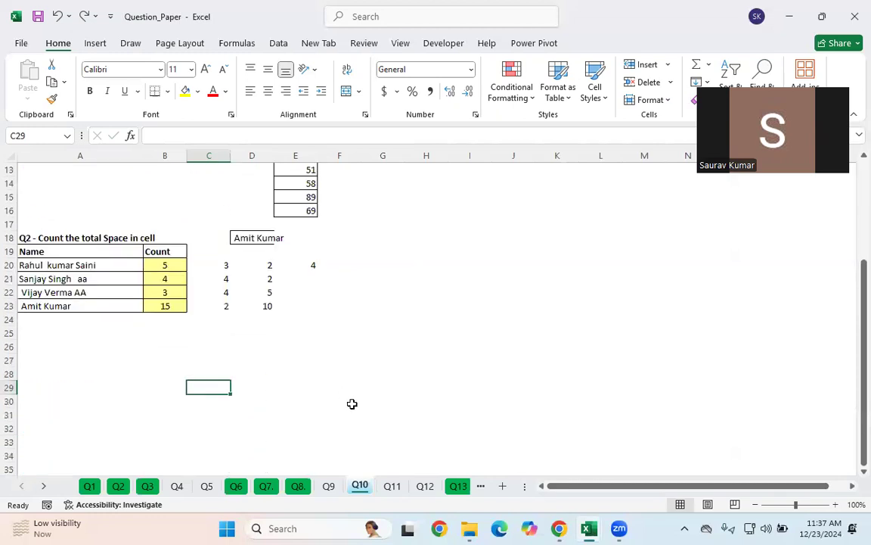
{"action": "left_click", "coordinate": [391, 485]}
{"action": "left_click", "coordinate": [425, 486]}
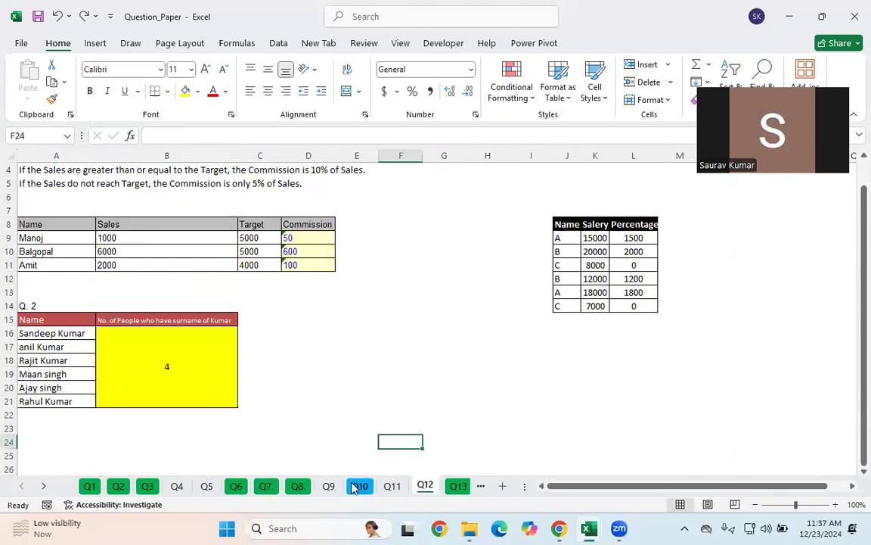
{"action": "left_click", "coordinate": [328, 486]}
{"action": "left_click", "coordinate": [277, 395]}
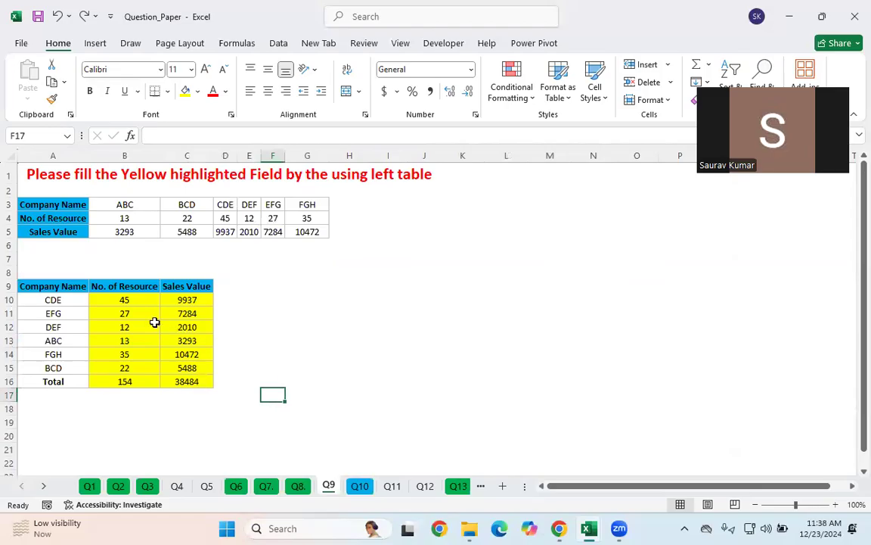
- Clear the yellow No. of Resource and Sales Value answer cells, including the Total row, on sheet Q9
{"action": "left_click_drag", "start_coordinate": [108, 300], "coordinate": [193, 392]}
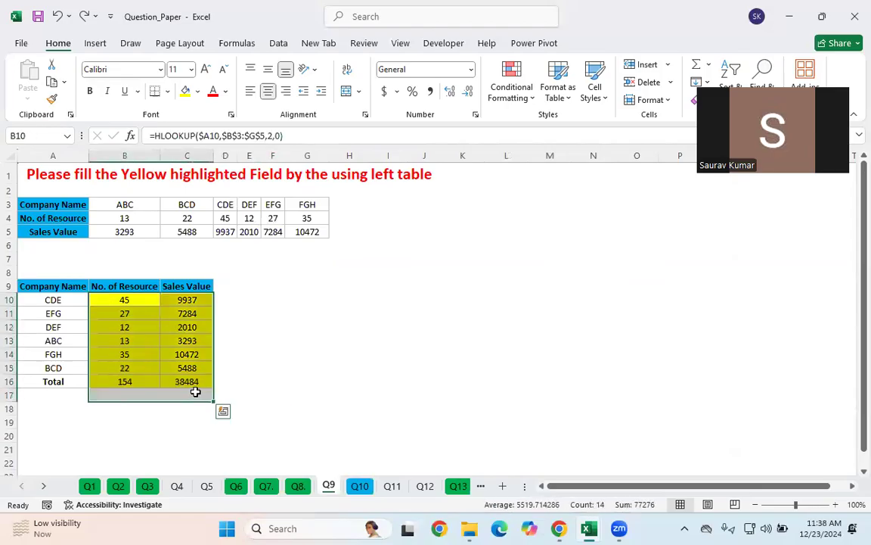
{"action": "key", "text": "Delete"}
{"action": "left_click", "coordinate": [243, 368]}
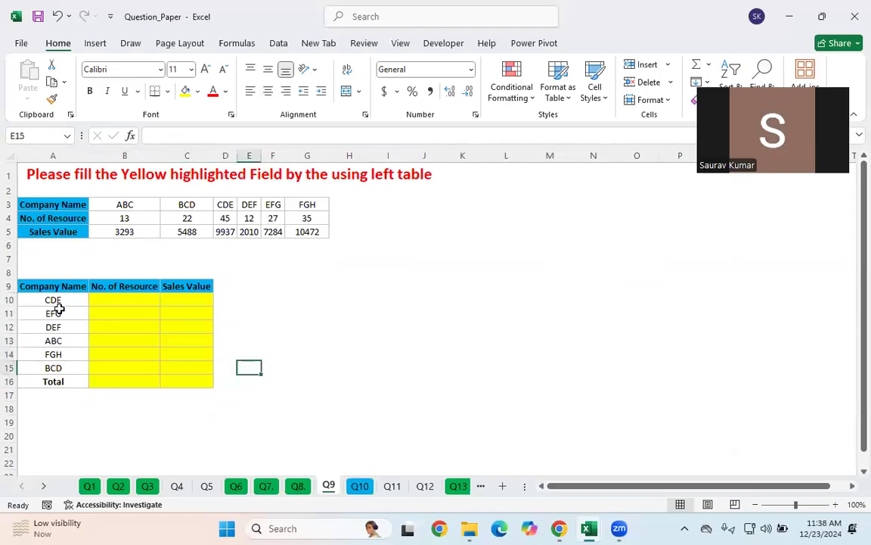
- Restore the Question_Paper window from its maximized state and reposition it over the Hlookup workbook
{"action": "left_click", "coordinate": [823, 19]}
{"action": "left_click_drag", "start_coordinate": [435, 70], "coordinate": [457, 1]}
{"action": "left_click_drag", "start_coordinate": [715, 314], "coordinate": [870, 315]}
- Review the empty No. of Resource and Sales Value columns and the horizontal company table that supplies their values
{"action": "left_click_drag", "start_coordinate": [175, 305], "coordinate": [179, 379]}
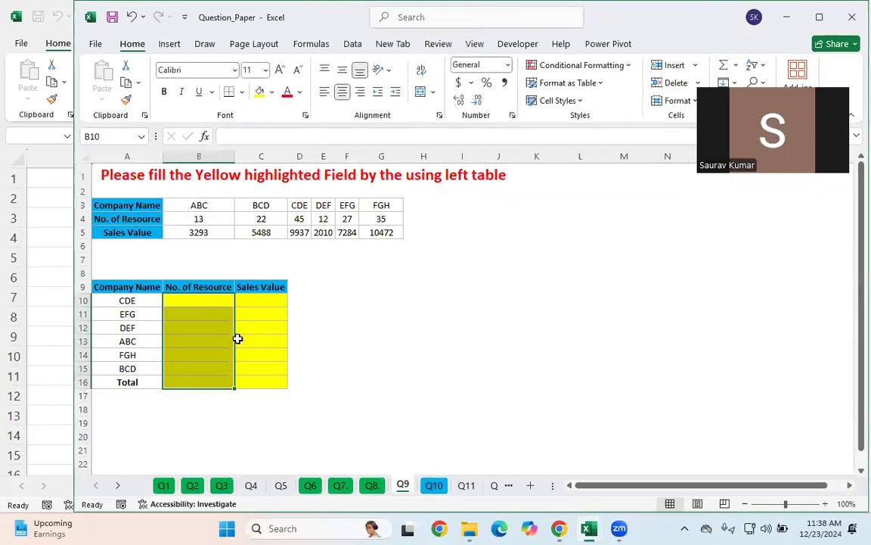
{"action": "left_click", "coordinate": [259, 301]}
{"action": "left_click_drag", "start_coordinate": [259, 301], "coordinate": [260, 371]}
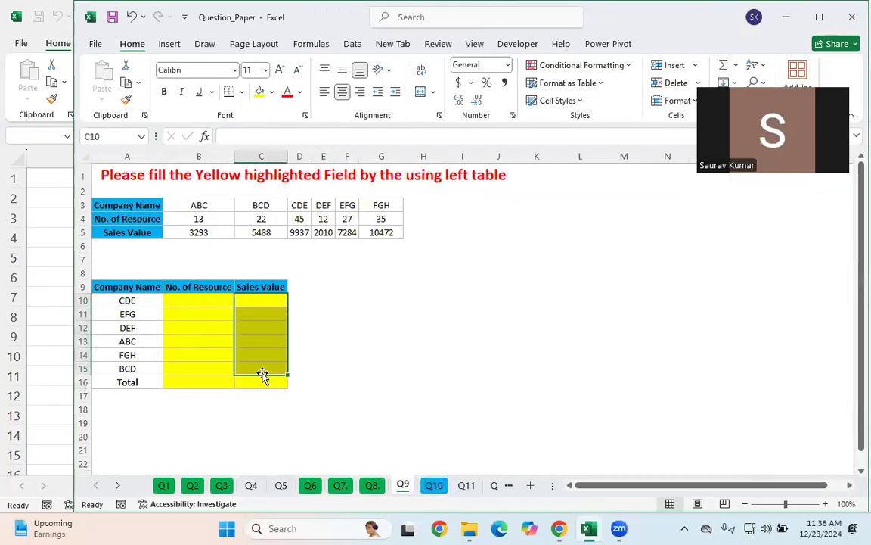
{"action": "left_click_drag", "start_coordinate": [115, 288], "coordinate": [253, 381]}
{"action": "left_click_drag", "start_coordinate": [117, 192], "coordinate": [393, 246]}
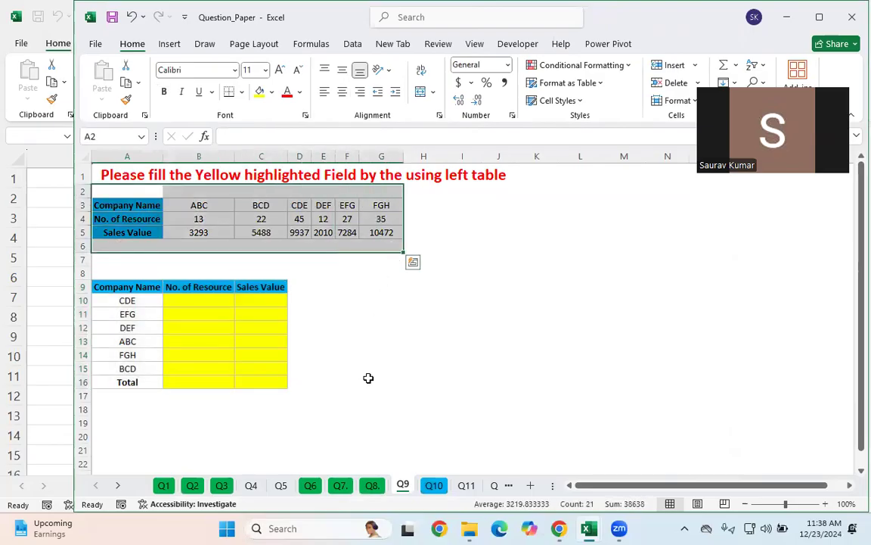
- Start an HLOOKUP formula in the No. of Resource cell for company CDE, using $A10 as the lookup value
{"action": "left_click", "coordinate": [369, 377]}
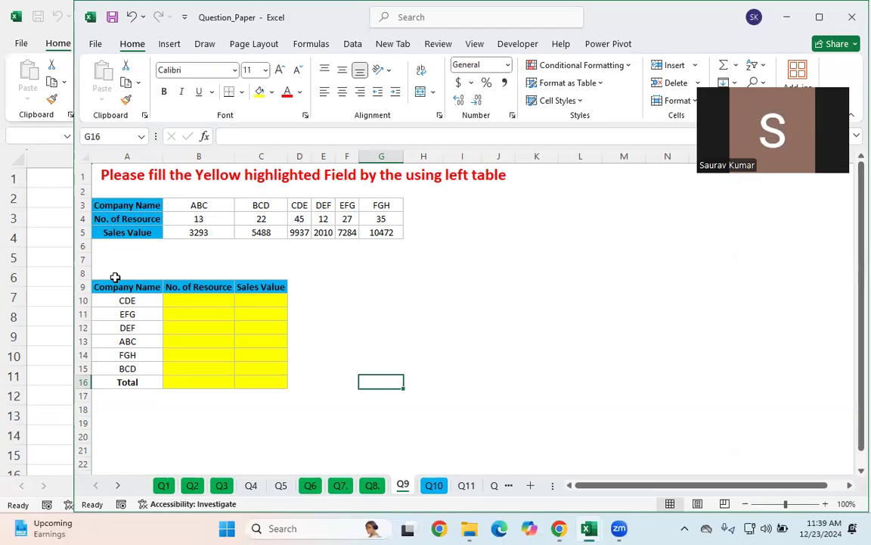
{"action": "left_click_drag", "start_coordinate": [139, 202], "coordinate": [392, 232]}
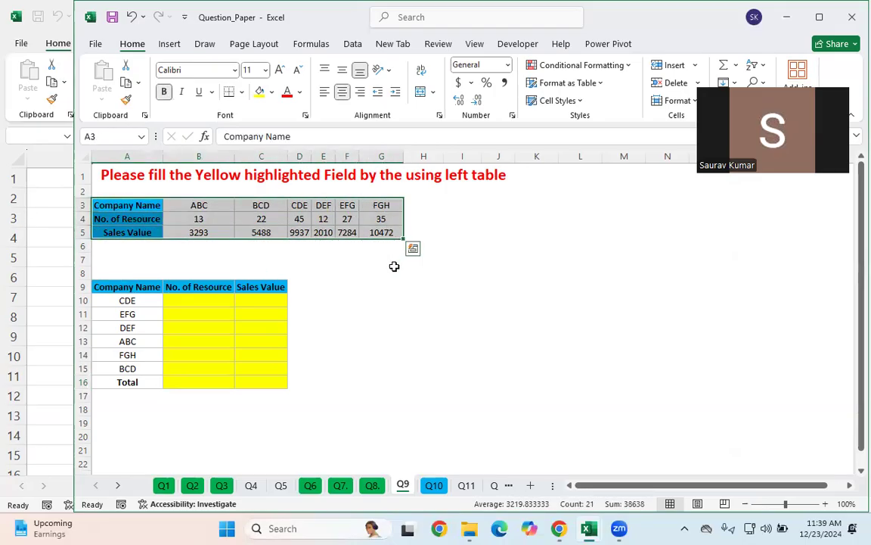
{"action": "left_click", "coordinate": [376, 298]}
{"action": "left_click", "coordinate": [189, 301]}
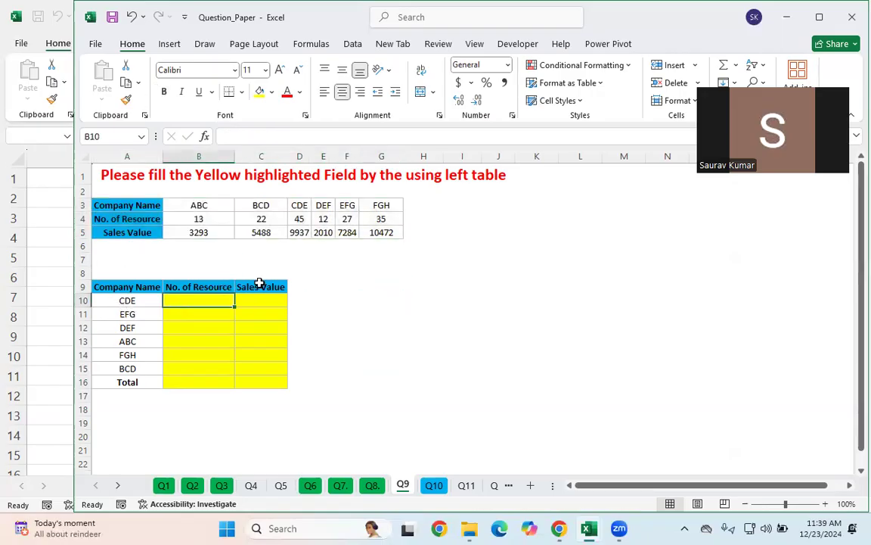
{"action": "type", "text": "=HLO"}
{"action": "key", "text": "Tab"}
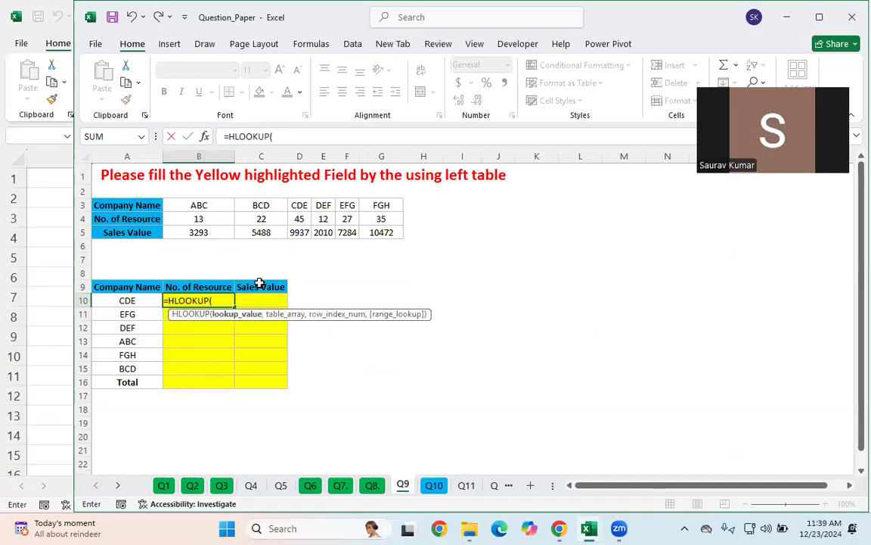
{"action": "left_click", "coordinate": [127, 301]}
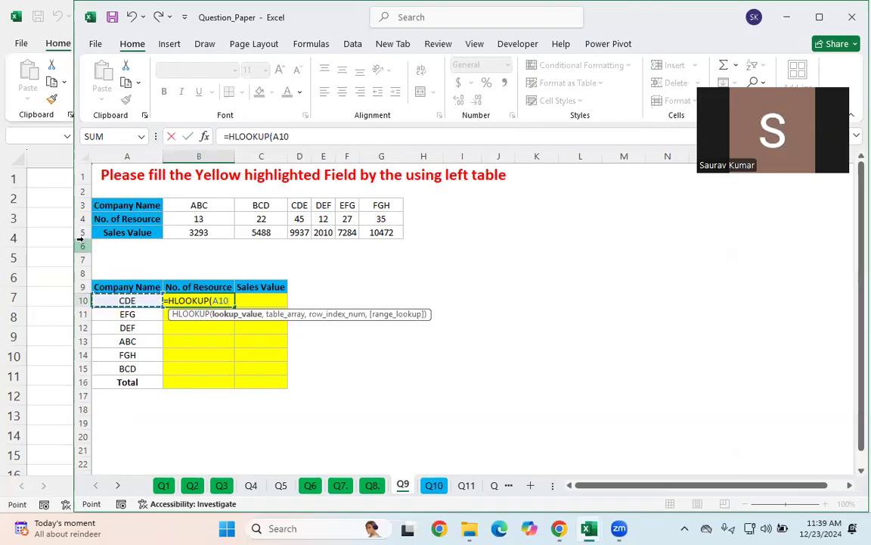
{"action": "left_click", "coordinate": [301, 137]}
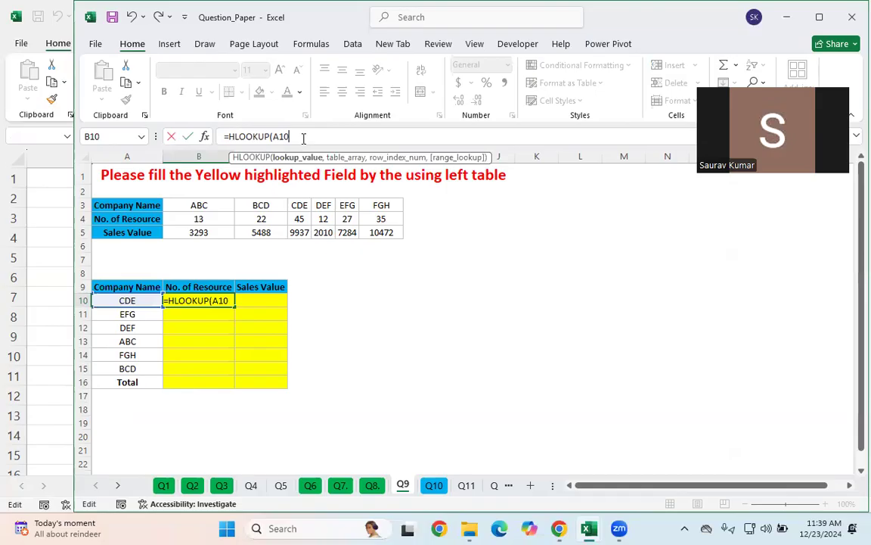
{"action": "key", "text": "F4"}
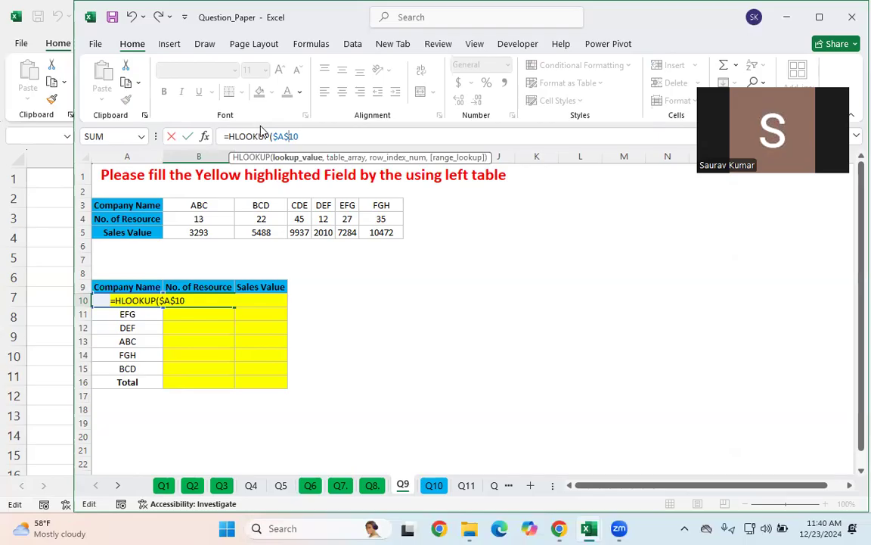
{"action": "key", "text": "BackSpace"}
{"action": "type", "text": ","}
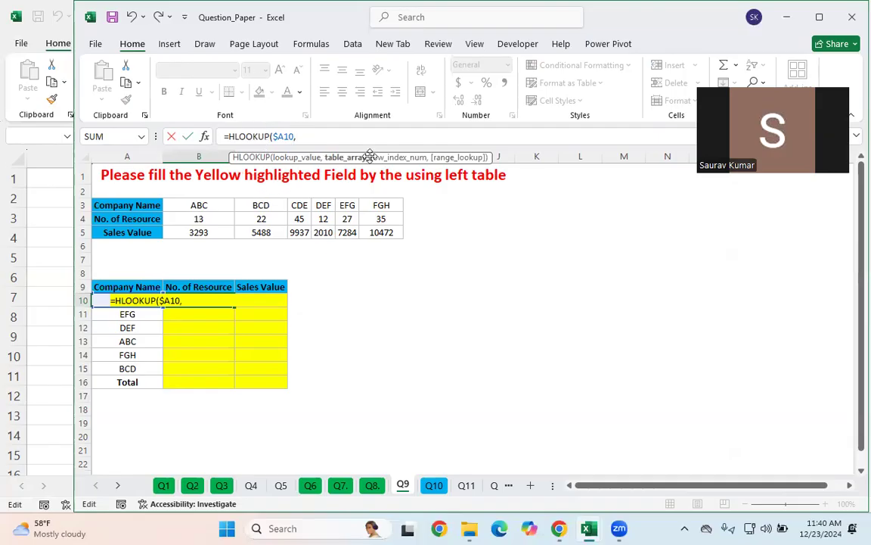
- Complete the HLOOKUP formula in B10 with table array $A$3:$G$5, row index 2 and an exact match
{"action": "left_click", "coordinate": [114, 206]}
{"action": "left_click_drag", "start_coordinate": [114, 206], "coordinate": [391, 230]}
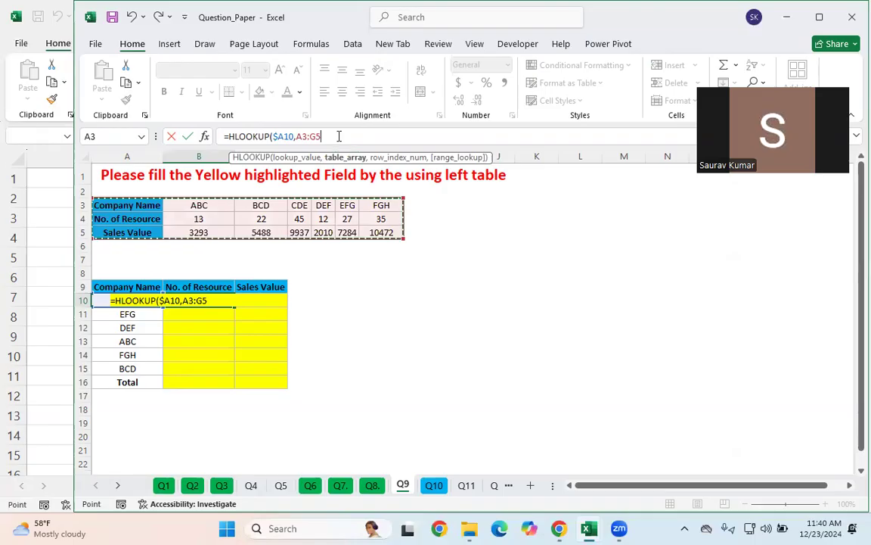
{"action": "key", "text": "F4"}
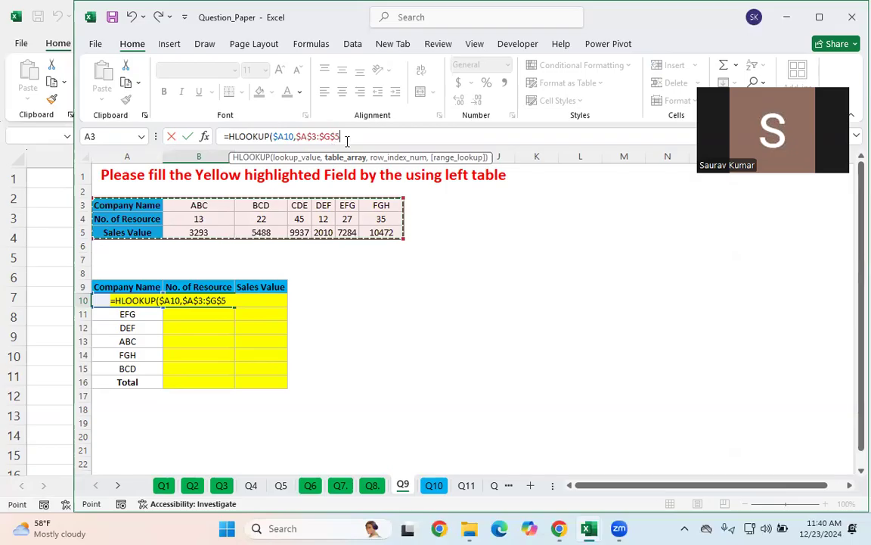
{"action": "type", "text": ","}
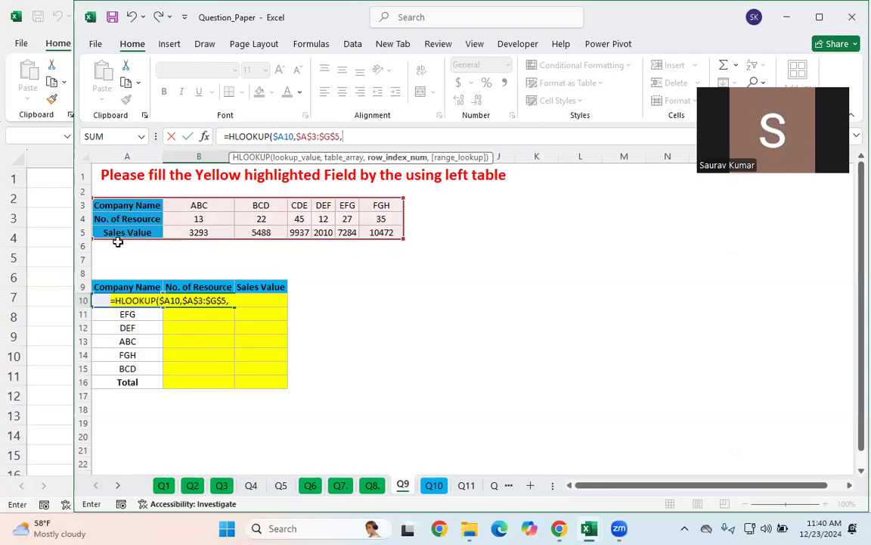
{"action": "type", "text": "2,"}
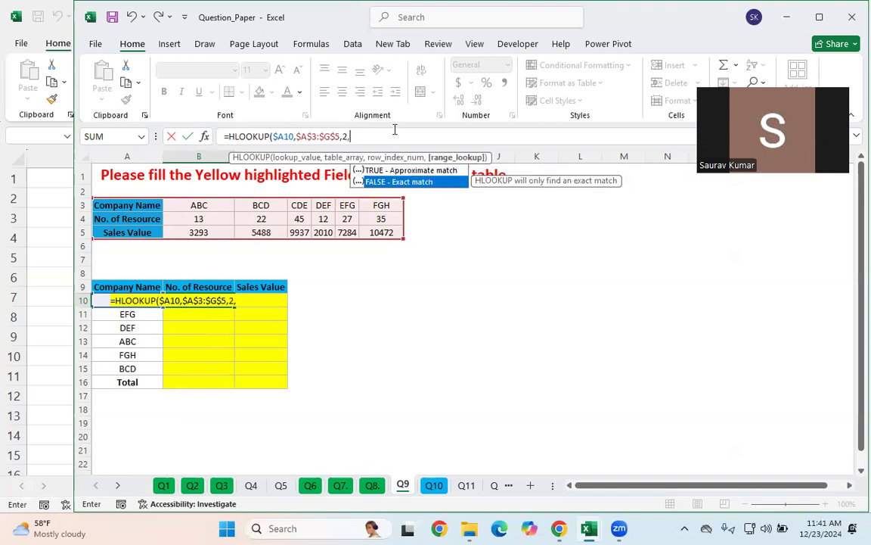
{"action": "key", "text": "Tab"}
{"action": "type", "text": ")"}
{"action": "key", "text": "Return"}
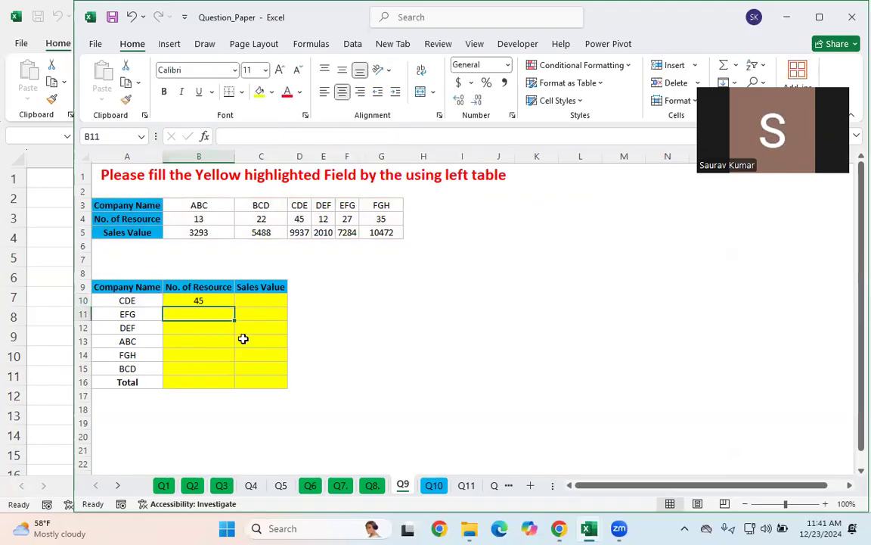
- Try filling the No. of Resource formula down through the Total row, and undo the fill
{"action": "left_click", "coordinate": [227, 302]}
{"action": "double_click", "coordinate": [233, 307]}
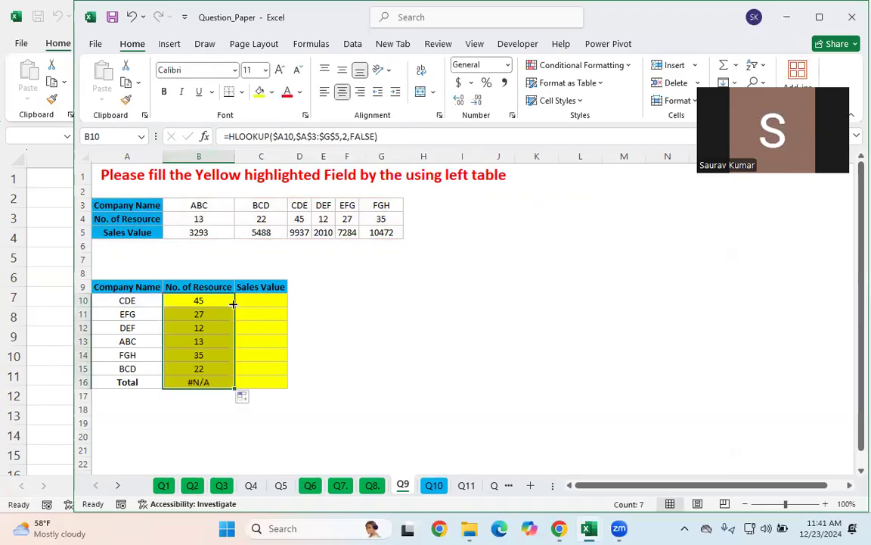
{"action": "key", "text": "ctrl+c"}
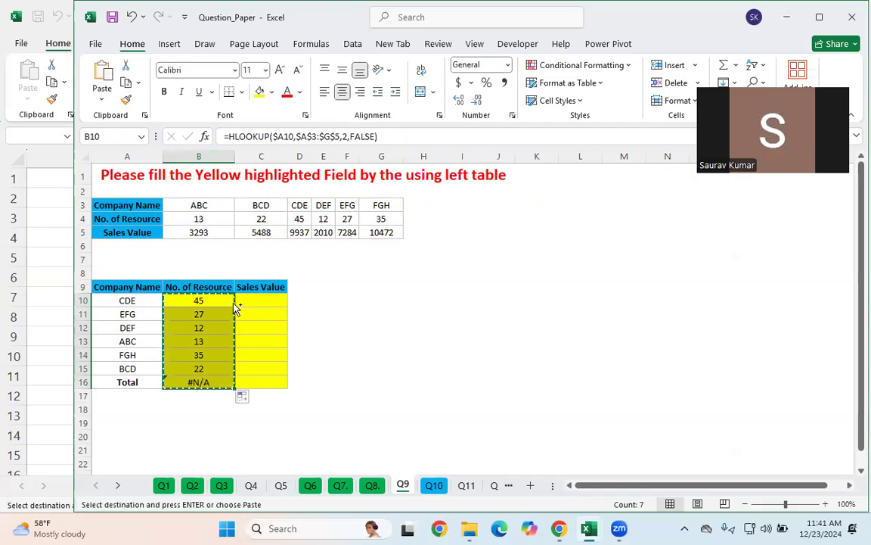
{"action": "left_click", "coordinate": [317, 316]}
{"action": "key", "text": "ctrl+z"}
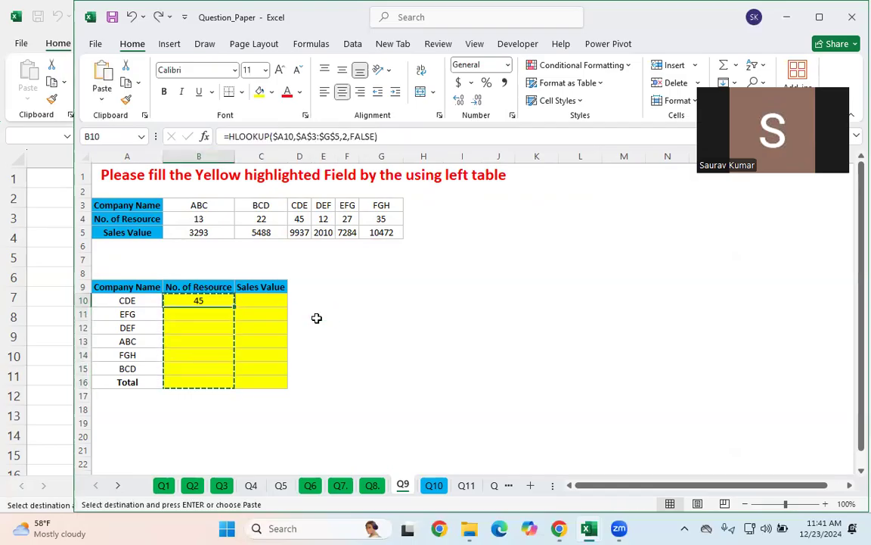
- Change the row index in B10's HLOOKUP to the array {2,3} to return both No. of Resource and Sales Value
{"action": "left_click", "coordinate": [348, 137]}
{"action": "key", "text": "Left"}
{"action": "key", "text": "Left"}
{"action": "type", "text": "{"}
{"action": "type", "text": "3,"}
{"action": "type", "text": "}"}
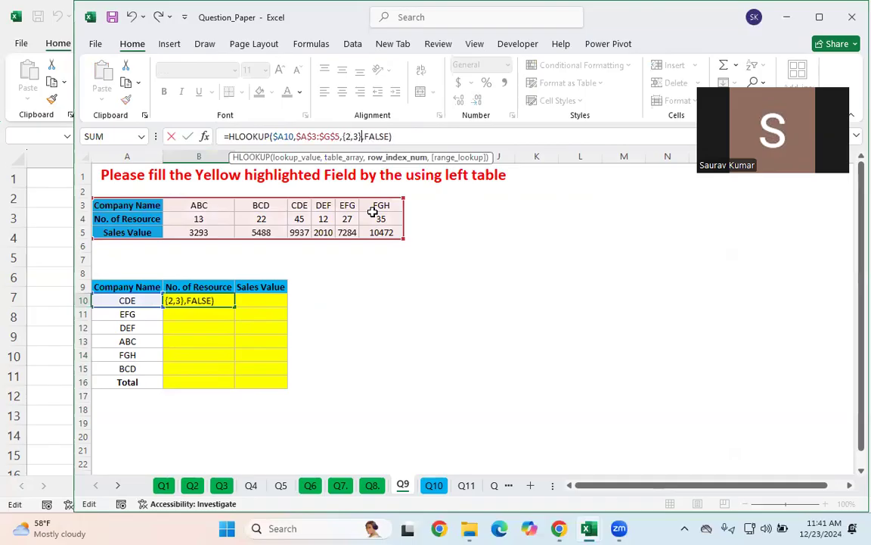
{"action": "key", "text": "Return"}
- Fill the two-column HLOOKUP result from the CDE row down through the Total row
{"action": "left_click_drag", "start_coordinate": [196, 300], "coordinate": [267, 299]}
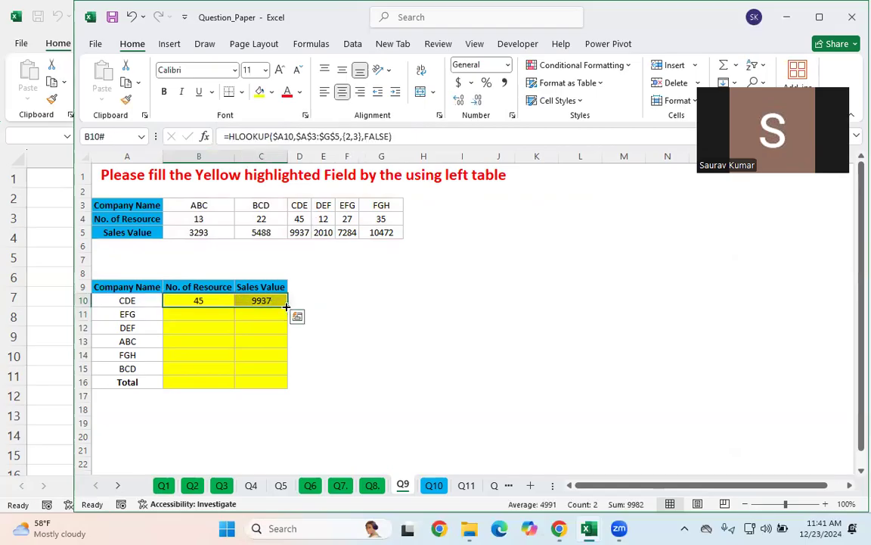
{"action": "left_click_drag", "start_coordinate": [286, 306], "coordinate": [287, 387]}
{"action": "left_click", "coordinate": [463, 355]}
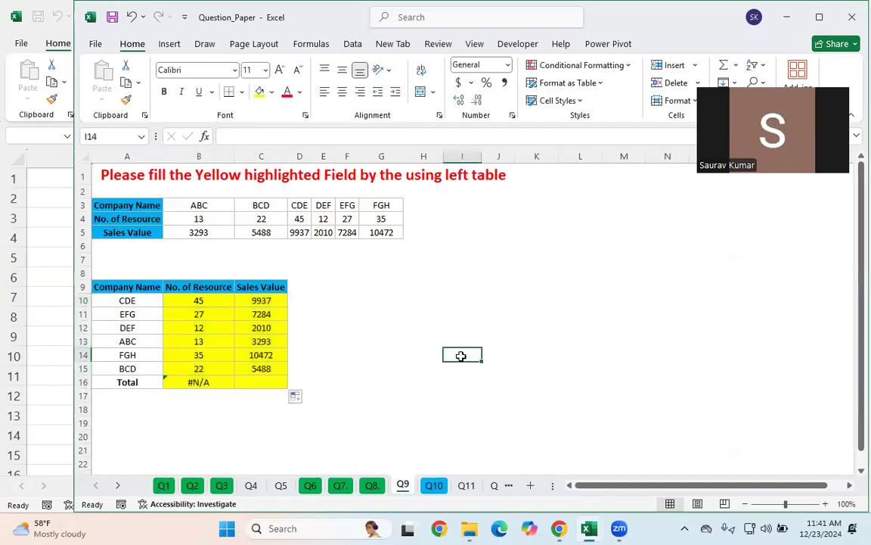
{"action": "left_click", "coordinate": [349, 424]}
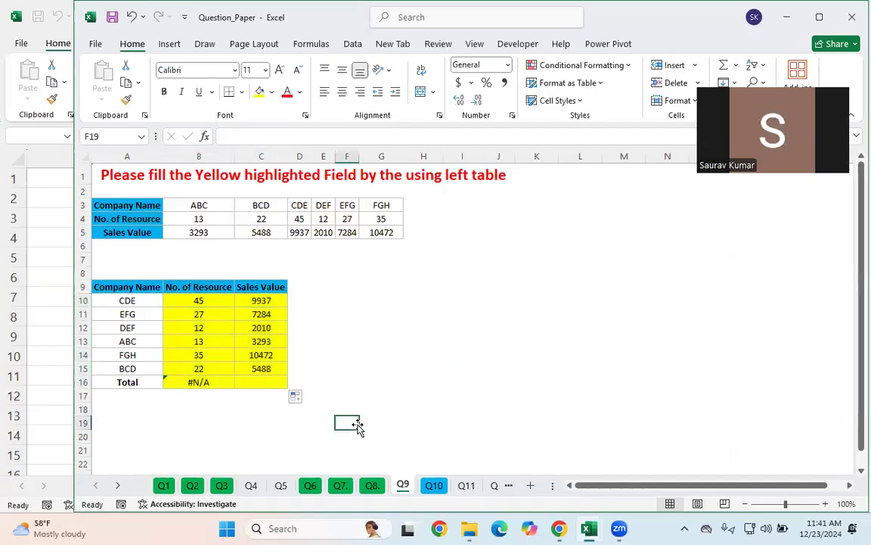
- Check the lookup formula in the Total row against the company names in the horizontal table
{"action": "left_click", "coordinate": [213, 384]}
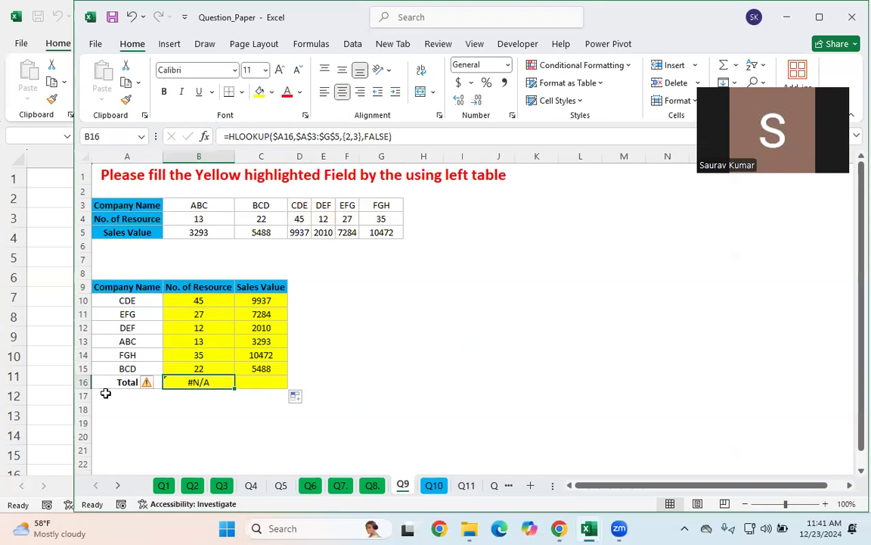
{"action": "left_click_drag", "start_coordinate": [117, 386], "coordinate": [224, 385]}
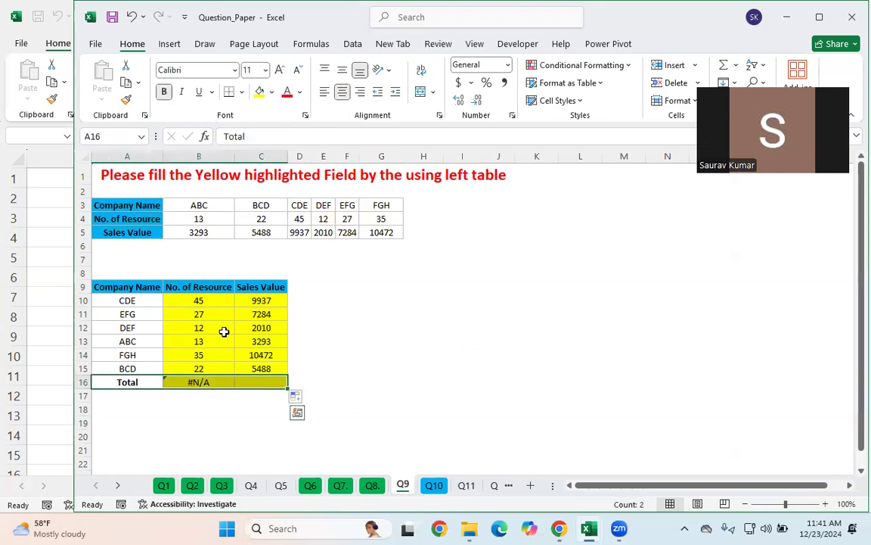
{"action": "left_click", "coordinate": [140, 273]}
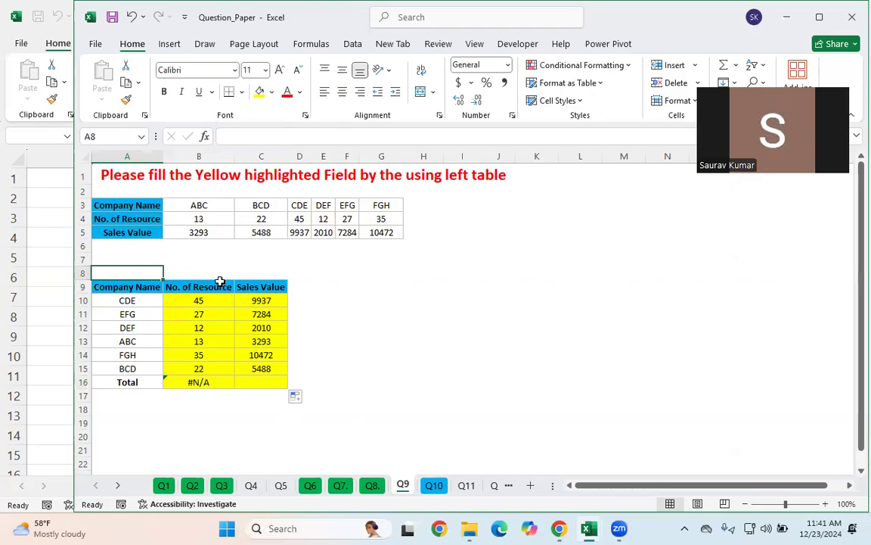
{"action": "left_click", "coordinate": [136, 382]}
{"action": "left_click", "coordinate": [206, 382]}
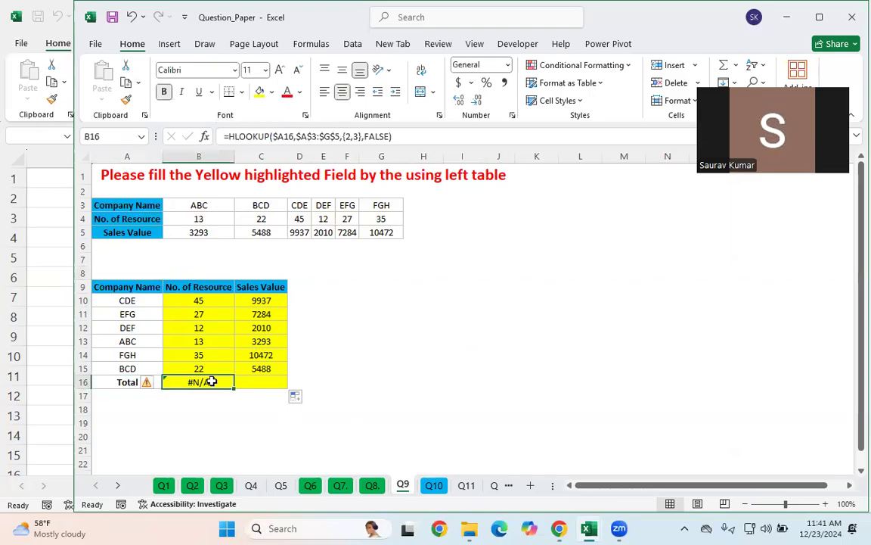
{"action": "left_click_drag", "start_coordinate": [150, 205], "coordinate": [340, 250]}
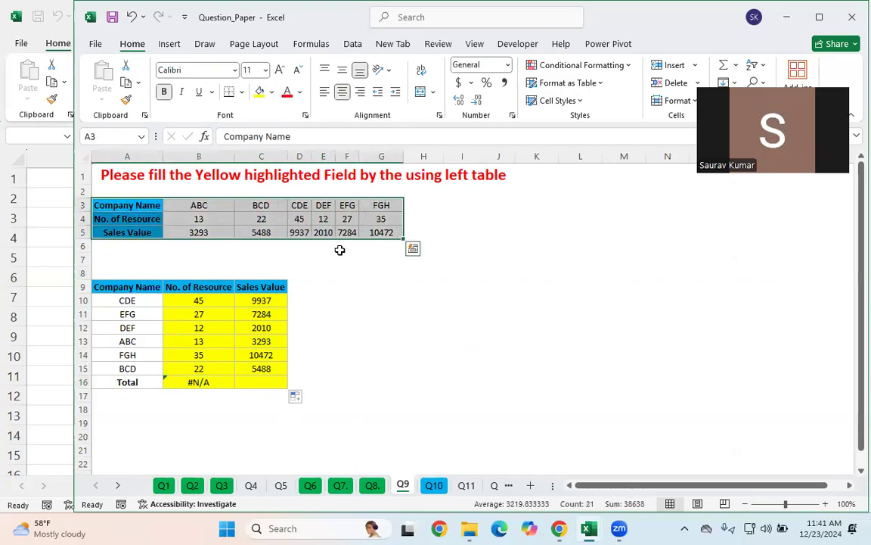
{"action": "left_click", "coordinate": [444, 329]}
- Clear the yellow answer cells B10:C16 and undo the clearing
{"action": "left_click_drag", "start_coordinate": [182, 302], "coordinate": [273, 382]}
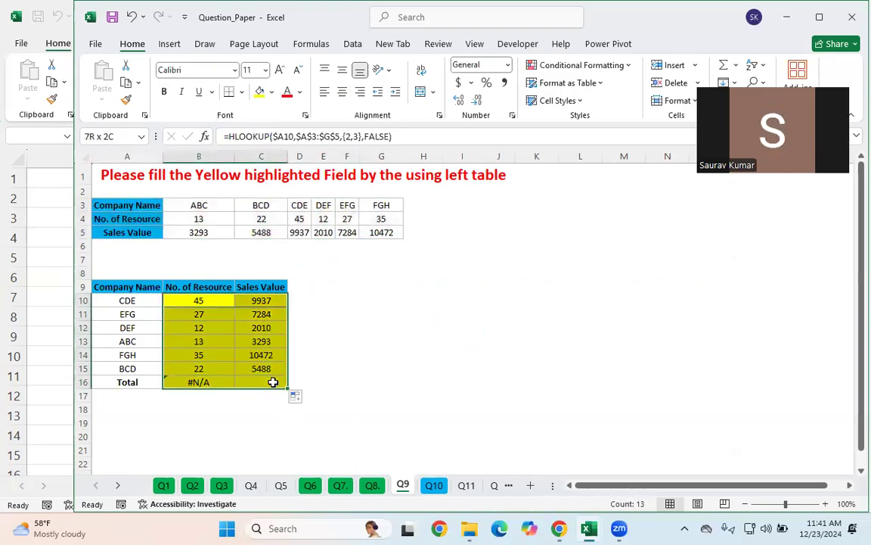
{"action": "key", "text": "Delete"}
{"action": "left_click", "coordinate": [423, 329]}
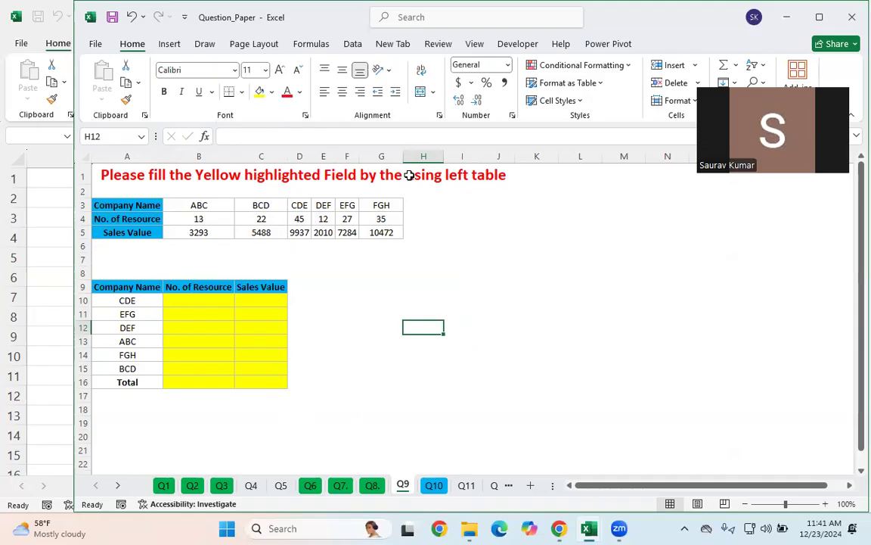
{"action": "key", "text": "ctrl+z"}
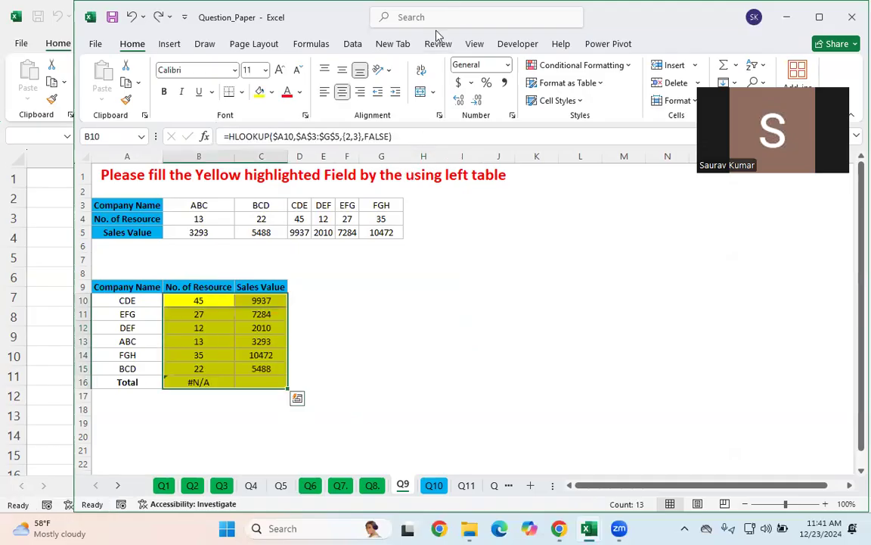
{"action": "left_click", "coordinate": [442, 259]}
{"action": "left_click", "coordinate": [412, 327]}
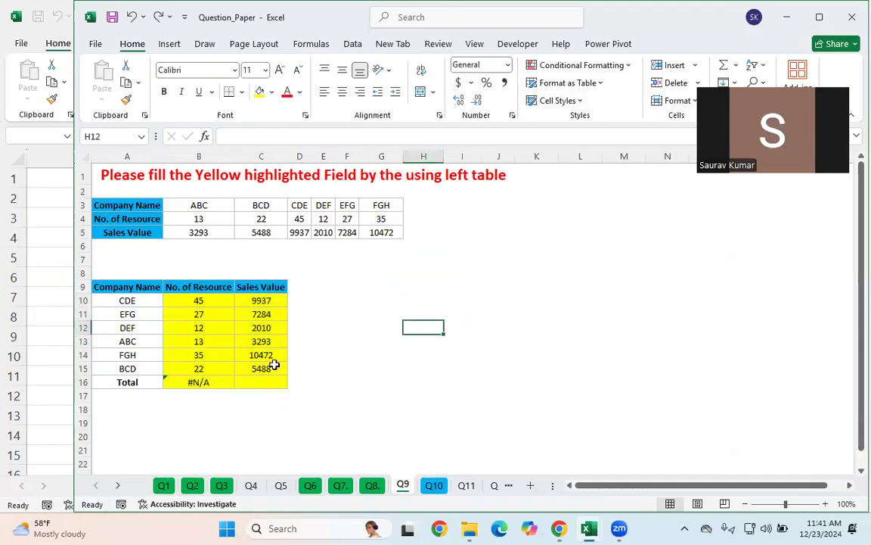
- Clear the HLOOKUP results from the No. of Resource and Sales Value columns, including the Total row
{"action": "left_click", "coordinate": [200, 380]}
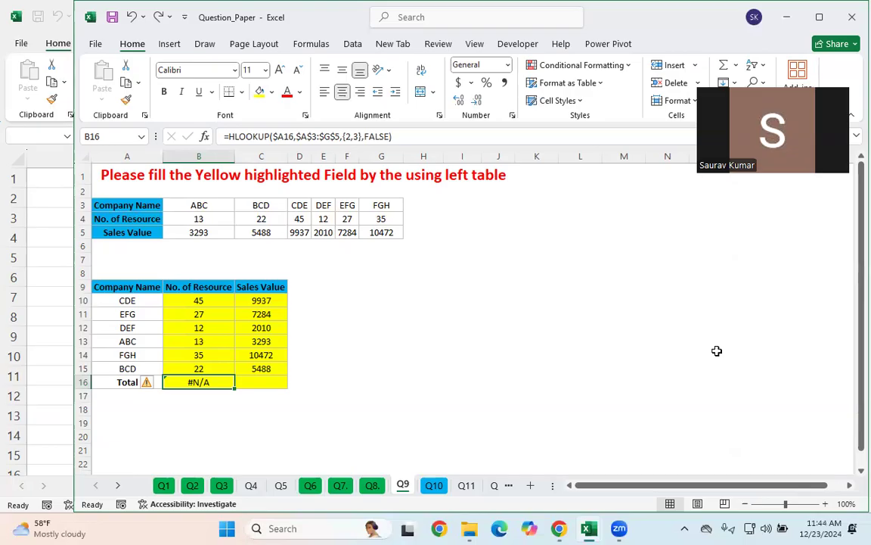
{"action": "left_click", "coordinate": [420, 395]}
{"action": "left_click_drag", "start_coordinate": [198, 302], "coordinate": [276, 394]}
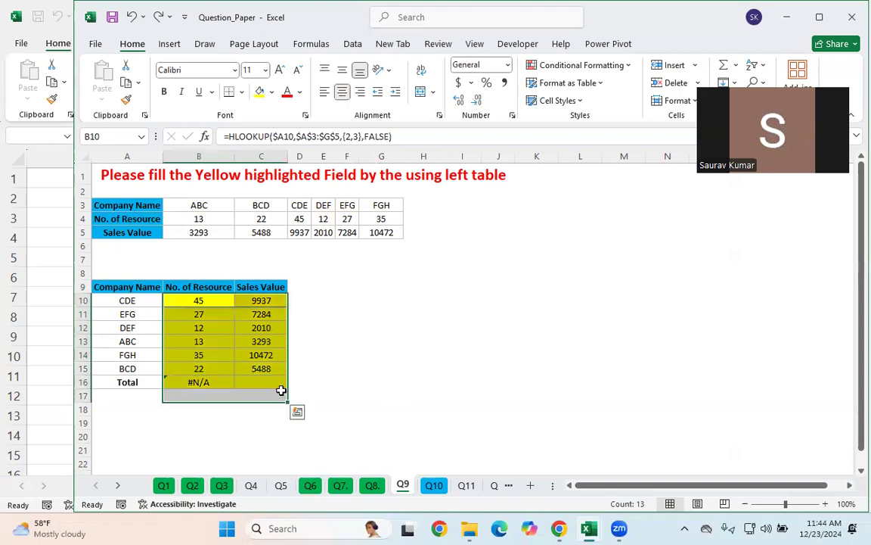
{"action": "key", "text": "Delete"}
{"action": "left_click", "coordinate": [337, 344]}
- Compare the vertical layout of the source values in B4:B5 with the layout of the empty answer columns
{"action": "left_click", "coordinate": [190, 291]}
{"action": "left_click", "coordinate": [188, 301]}
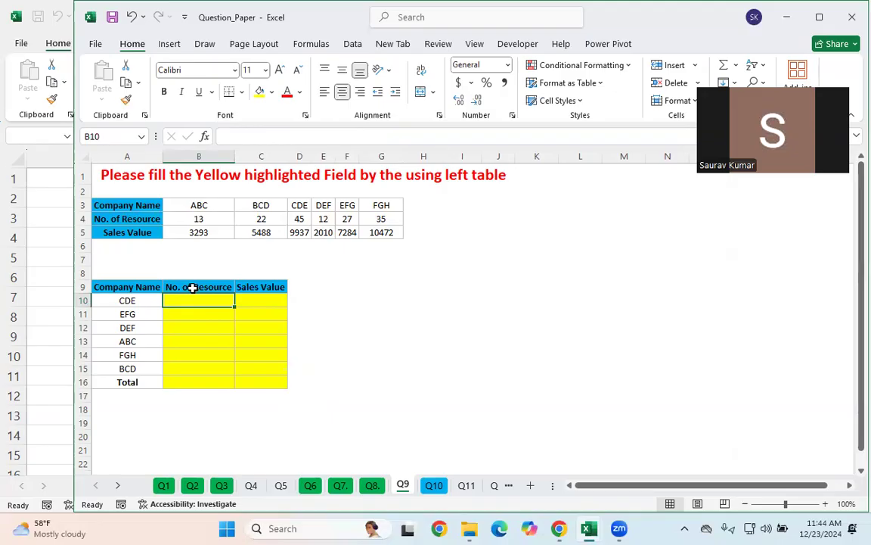
{"action": "left_click", "coordinate": [190, 224]}
{"action": "left_click", "coordinate": [188, 232]}
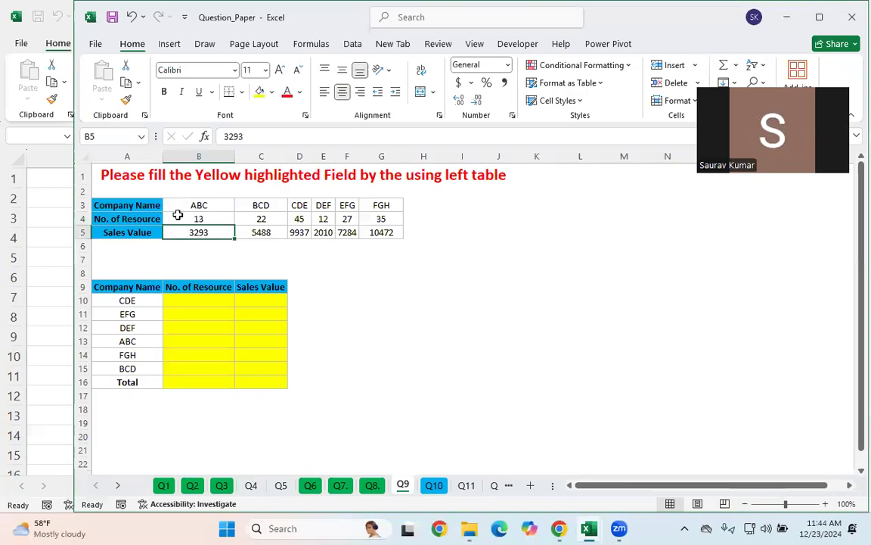
{"action": "left_click_drag", "start_coordinate": [178, 218], "coordinate": [175, 235]}
{"action": "left_click_drag", "start_coordinate": [175, 299], "coordinate": [178, 314]}
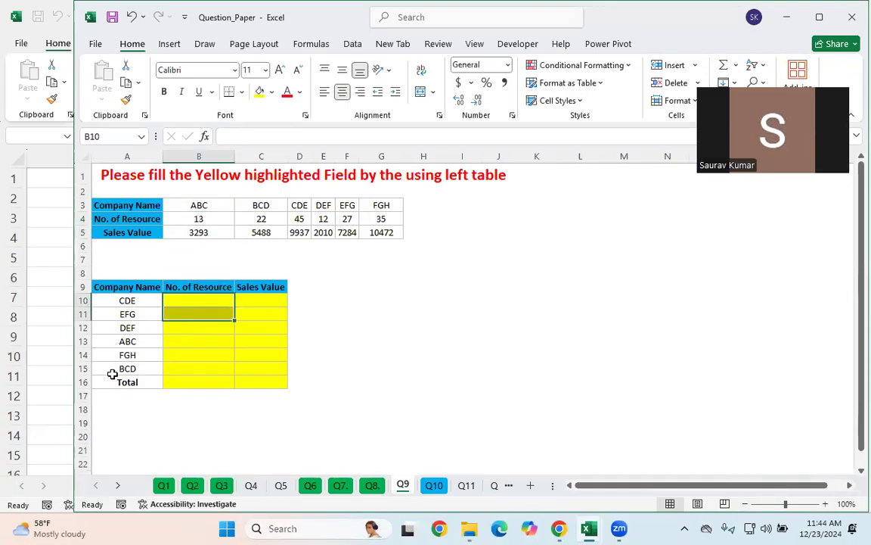
{"action": "left_click", "coordinate": [403, 301]}
- Start an XLOOKUP formula in B10 with $A10 as the lookup value, locking only the column
{"action": "left_click", "coordinate": [200, 297]}
{"action": "type", "text": "=XLOOKUP("}
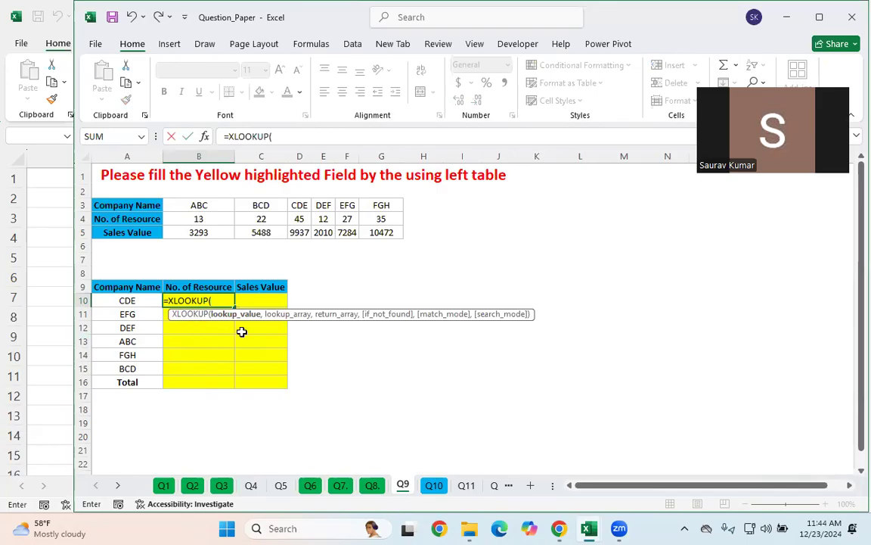
{"action": "left_click", "coordinate": [123, 300]}
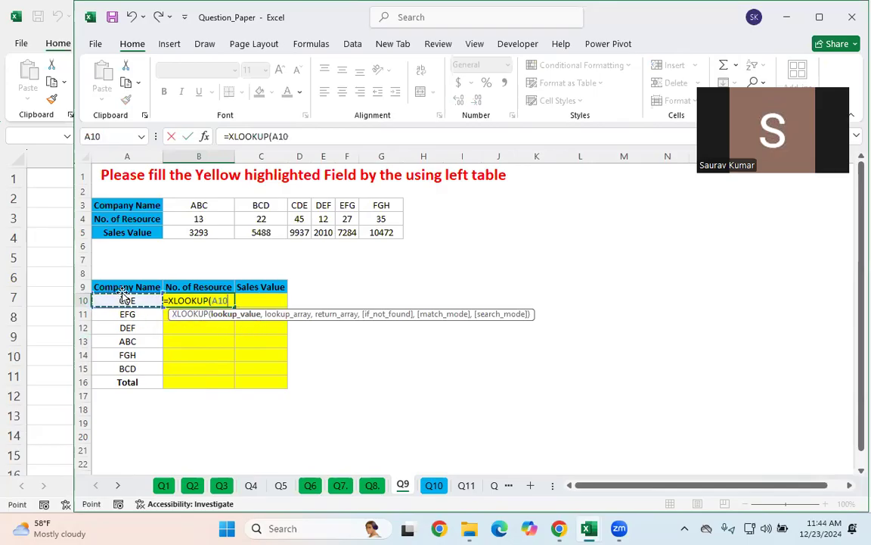
{"action": "left_click", "coordinate": [302, 135]}
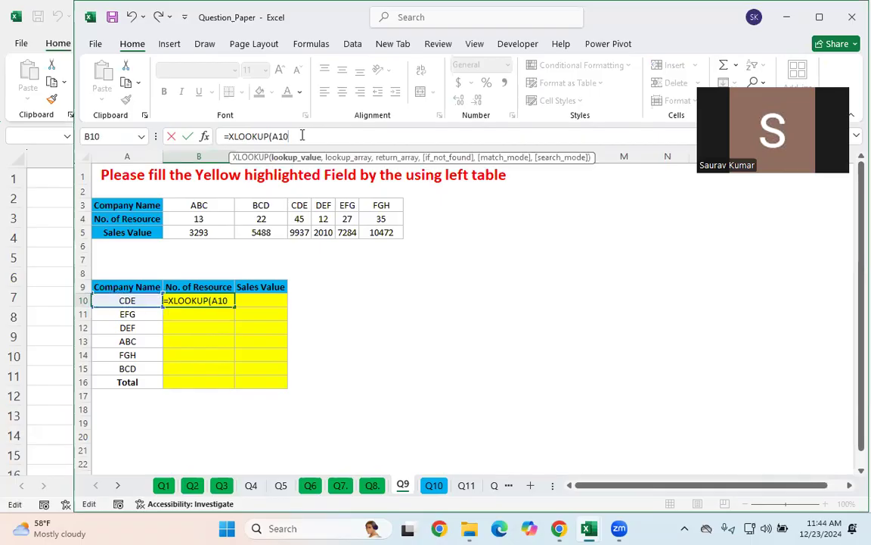
{"action": "key", "text": "F4"}
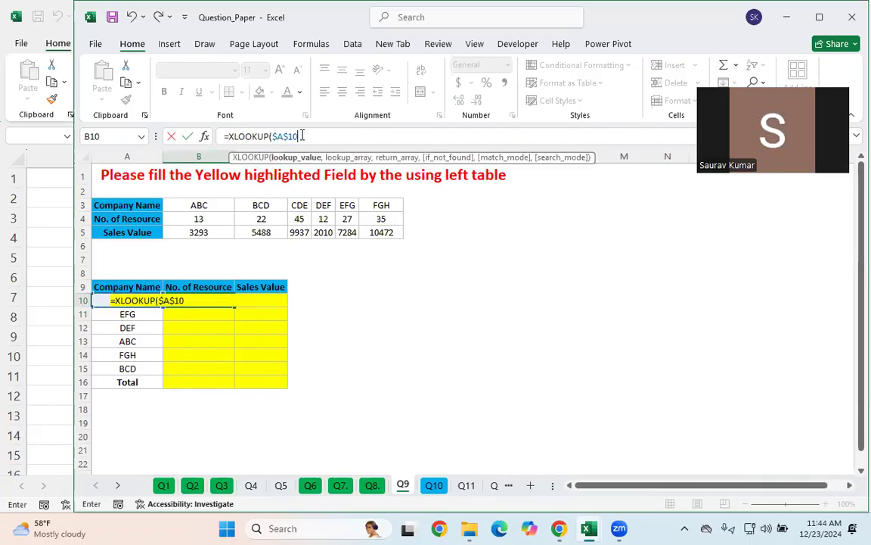
{"action": "left_click", "coordinate": [285, 136]}
{"action": "key", "text": "BackSpace"}
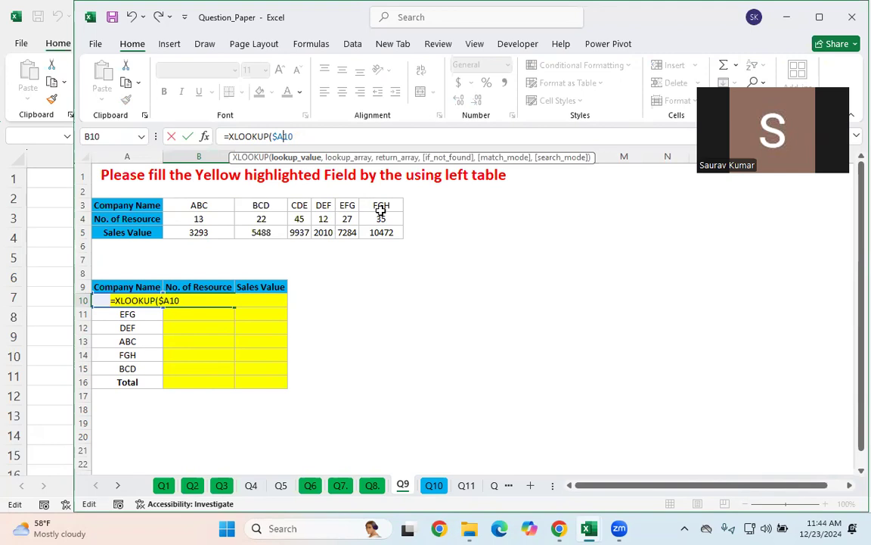
{"action": "type", "text": ","}
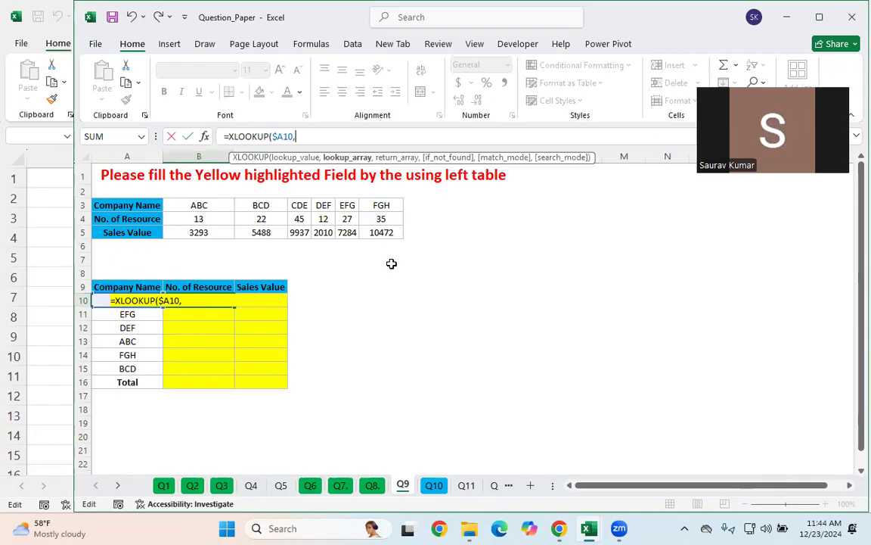
- Add the Company Name row $A$3:$G$3 as the absolute lookup array of the formula in B10
{"action": "left_click_drag", "start_coordinate": [118, 205], "coordinate": [370, 202]}
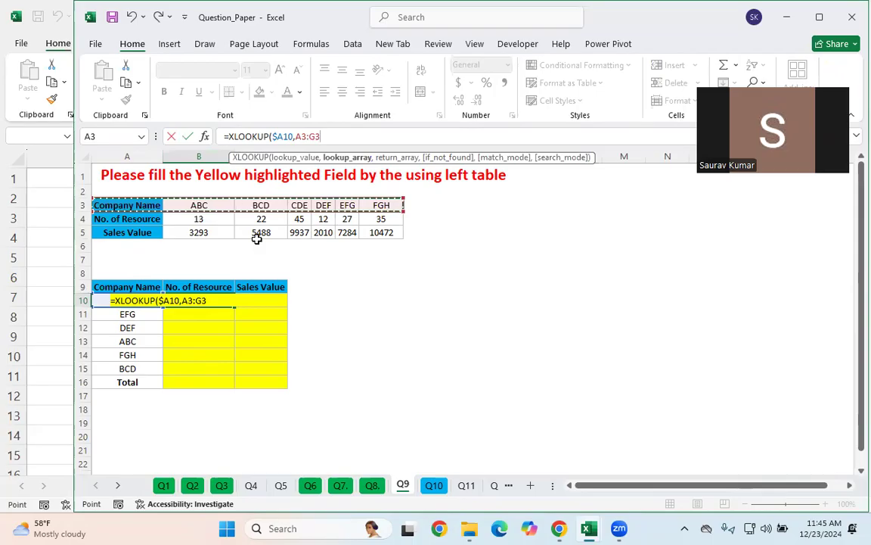
{"action": "key", "text": "F4"}
{"action": "type", "text": ","}
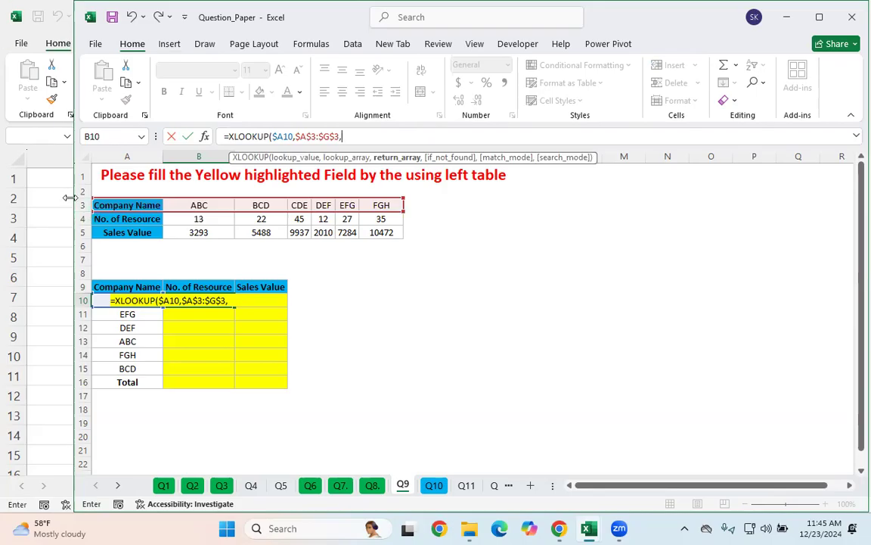
{"action": "left_click_drag", "start_coordinate": [69, 197], "coordinate": [52, 198]}
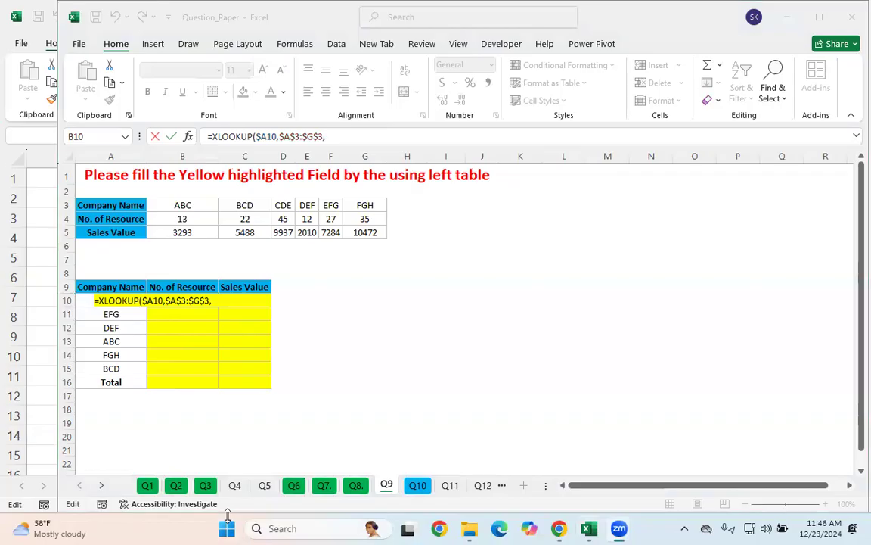
{"action": "left_click", "coordinate": [331, 138]}
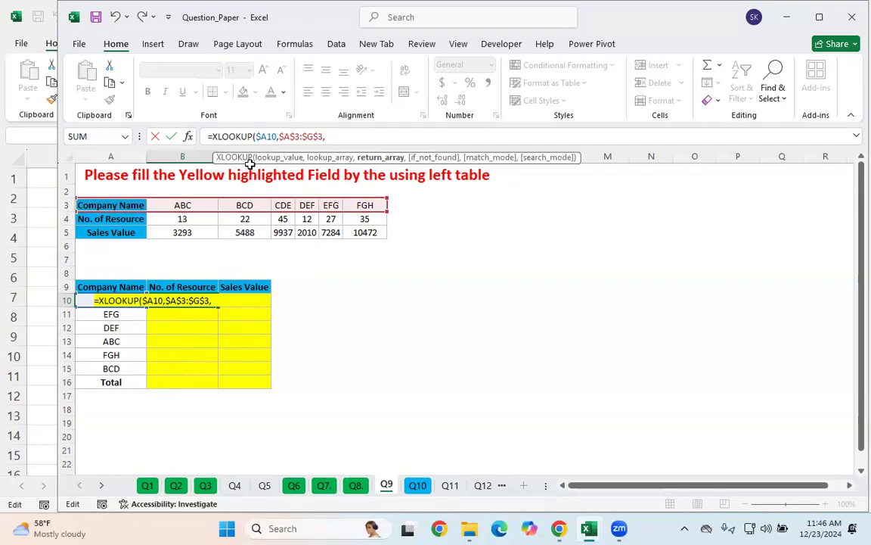
- Erase the unfinished XLOOKUP formula from B10
{"action": "left_click_drag", "start_coordinate": [349, 136], "coordinate": [256, 136]}
{"action": "key", "text": "BackSpace"}
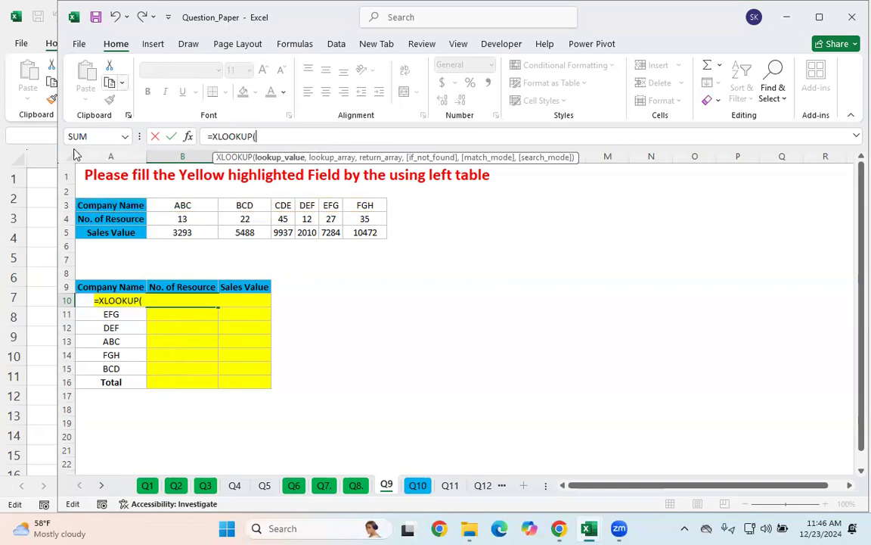
{"action": "left_click", "coordinate": [105, 289]}
{"action": "left_click", "coordinate": [103, 298]}
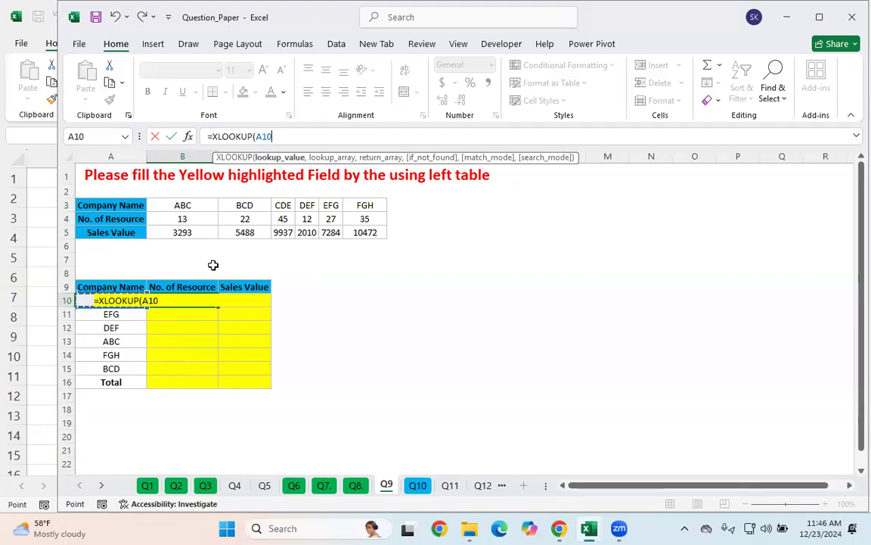
{"action": "key", "text": "BackSpace"}
{"action": "key", "text": "BackSpace"}
{"action": "key", "text": "BackSpace"}
{"action": "key", "text": "BackSpace"}
{"action": "key", "text": "BackSpace"}
{"action": "key", "text": "BackSpace"}
{"action": "key", "text": "BackSpace"}
{"action": "key", "text": "BackSpace"}
{"action": "key", "text": "BackSpace"}
{"action": "key", "text": "BackSpace"}
{"action": "key", "text": "BackSpace"}
{"action": "key", "text": "BackSpace"}
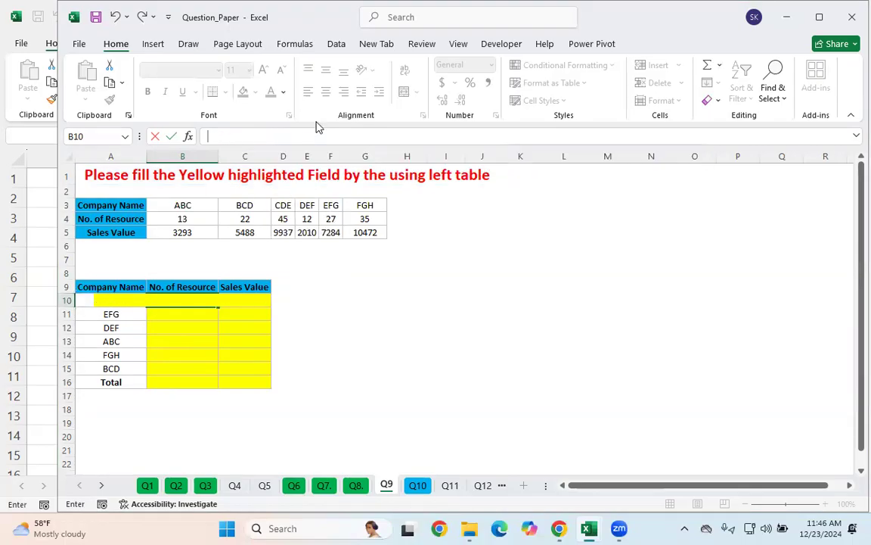
{"action": "left_click", "coordinate": [211, 374]}
- Begin a fresh XLOOKUP formula in B10 using company cell $A10 as the column-locked lookup value
{"action": "left_click", "coordinate": [175, 303]}
{"action": "type", "text": "=XL"}
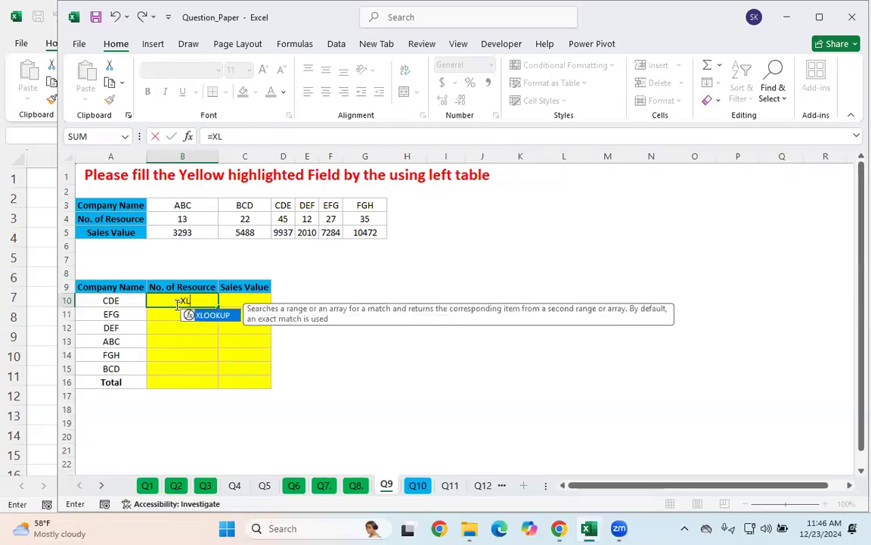
{"action": "key", "text": "Tab"}
{"action": "left_click", "coordinate": [108, 299]}
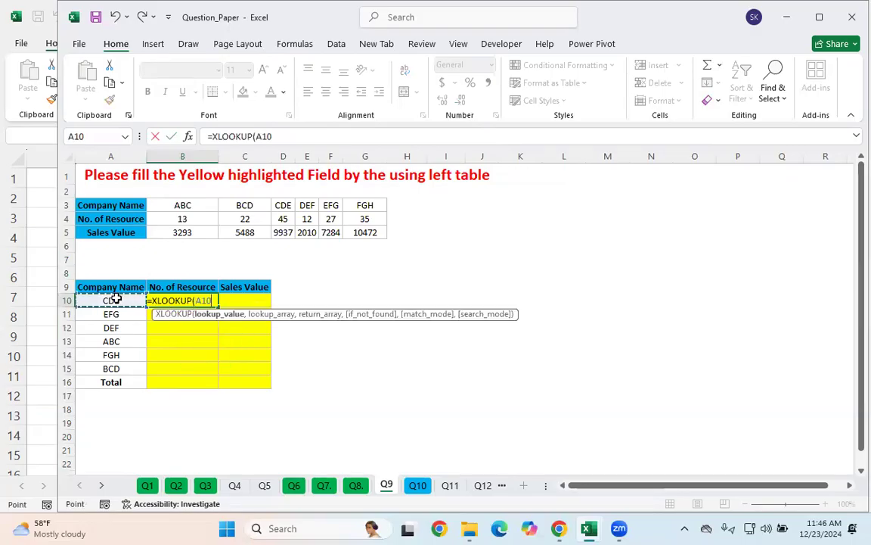
{"action": "left_click_drag", "start_coordinate": [283, 137], "coordinate": [257, 134]}
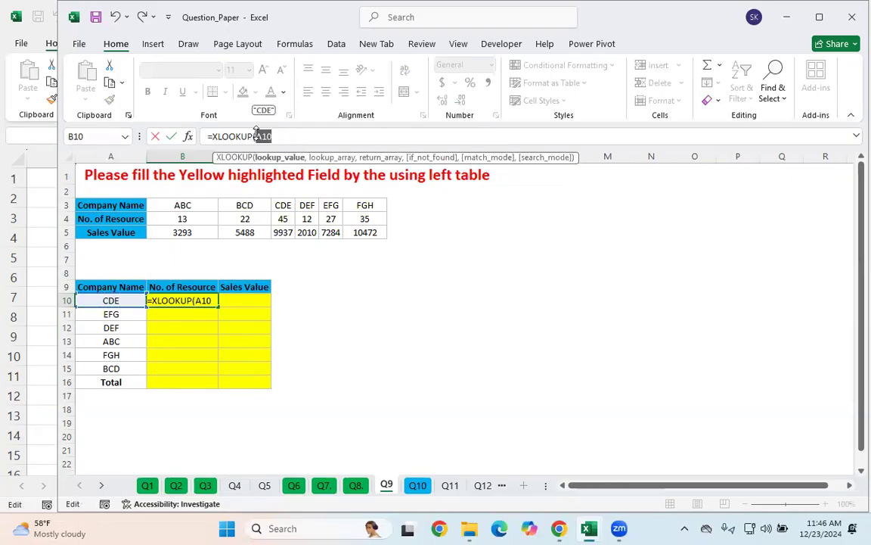
{"action": "key", "text": "F4"}
{"action": "left_click", "coordinate": [267, 133]}
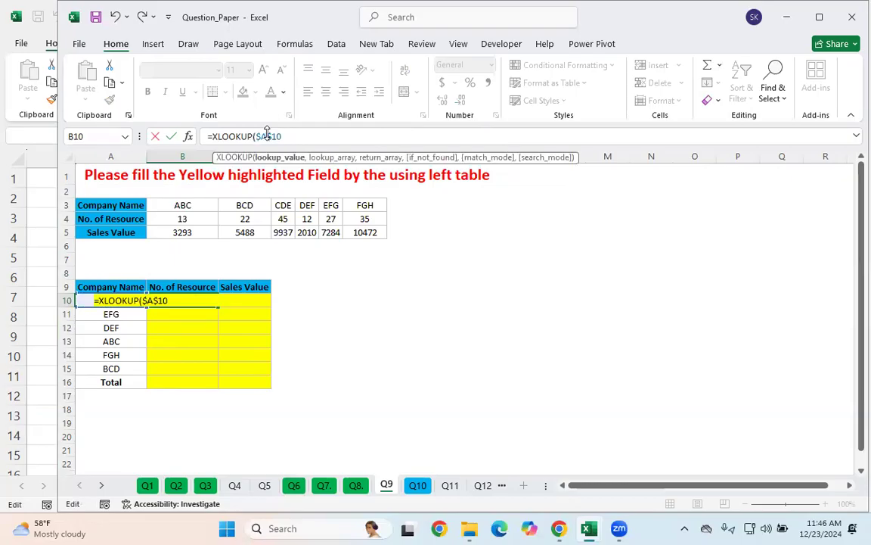
{"action": "key", "text": "BackSpace"}
{"action": "type", "text": ","}
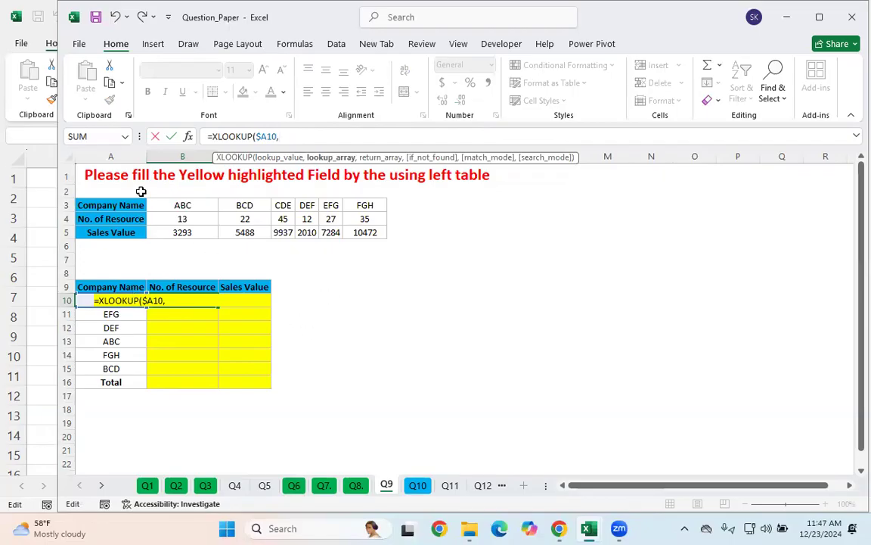
- Set the XLOOKUP lookup array to the company names in $A$3:$G$3 with absolute references
{"action": "left_click_drag", "start_coordinate": [103, 203], "coordinate": [368, 205]}
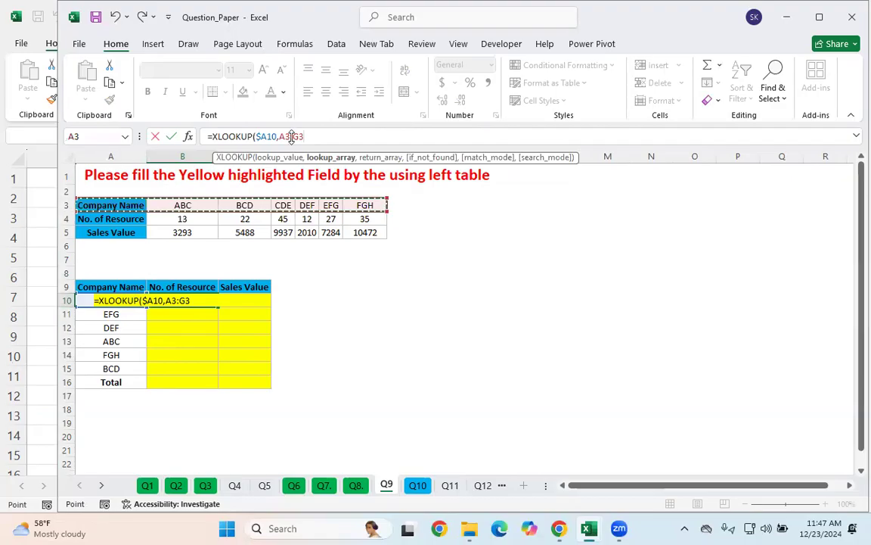
{"action": "left_click_drag", "start_coordinate": [303, 137], "coordinate": [280, 138]}
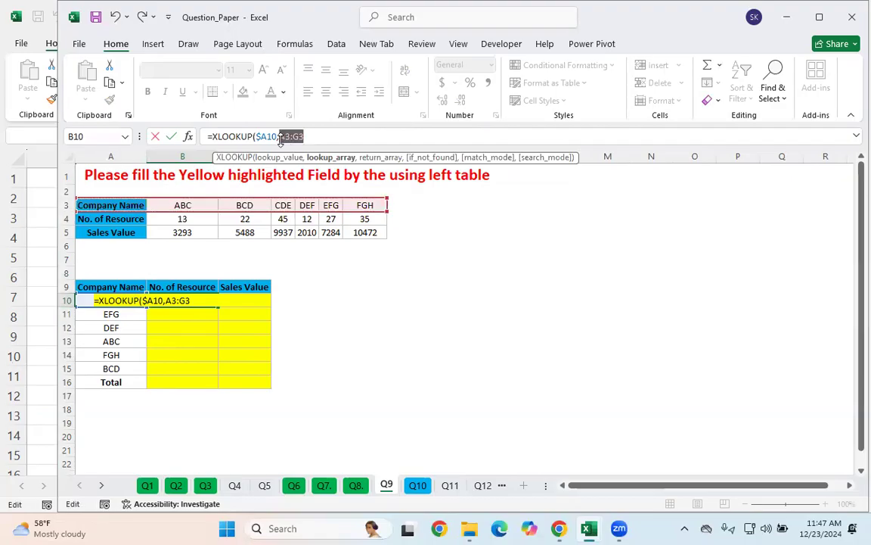
{"action": "key", "text": "F4"}
{"action": "key", "text": "Right"}
{"action": "type", "text": ","}
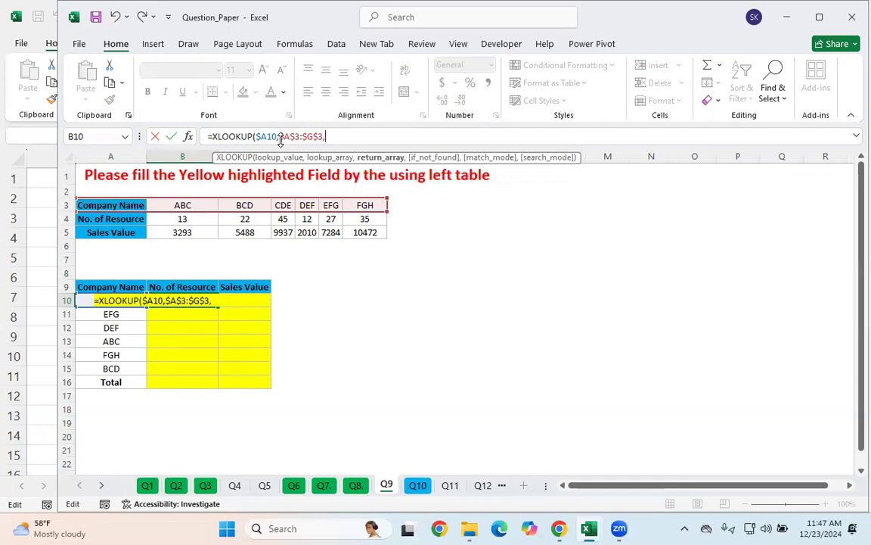
- Complete the B10 formula with return array $A$4:$G$4, "Not Found" as the if-not-found text and match mode 0
{"action": "left_click_drag", "start_coordinate": [96, 219], "coordinate": [362, 218]}
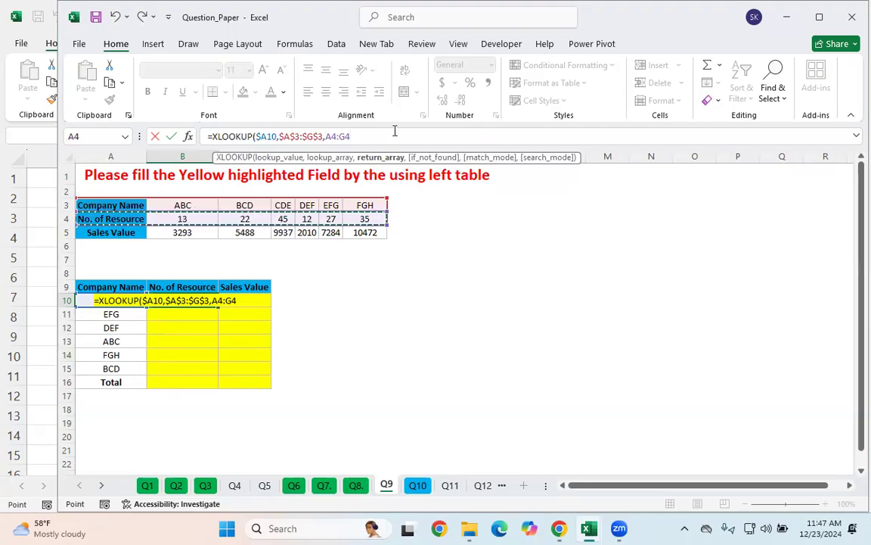
{"action": "left_click_drag", "start_coordinate": [351, 137], "coordinate": [326, 131]}
{"action": "key", "text": "F4"}
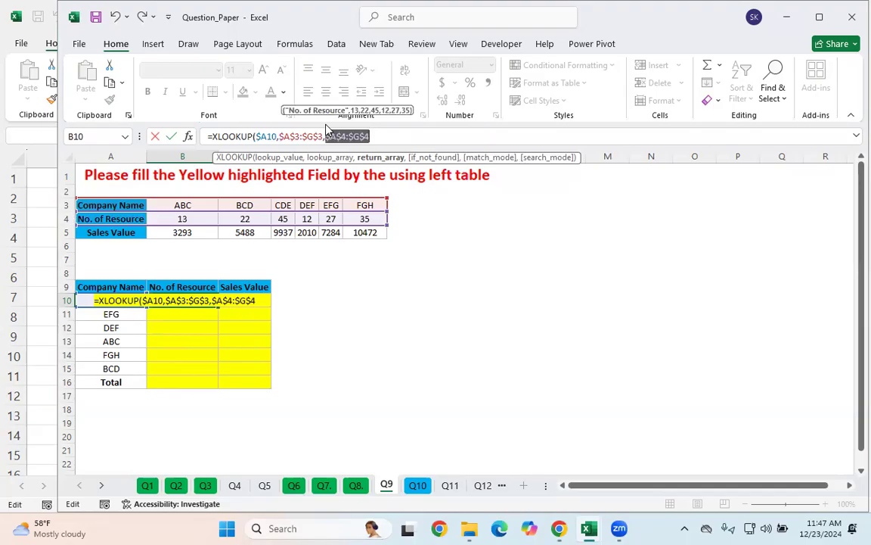
{"action": "type", "text": ","}
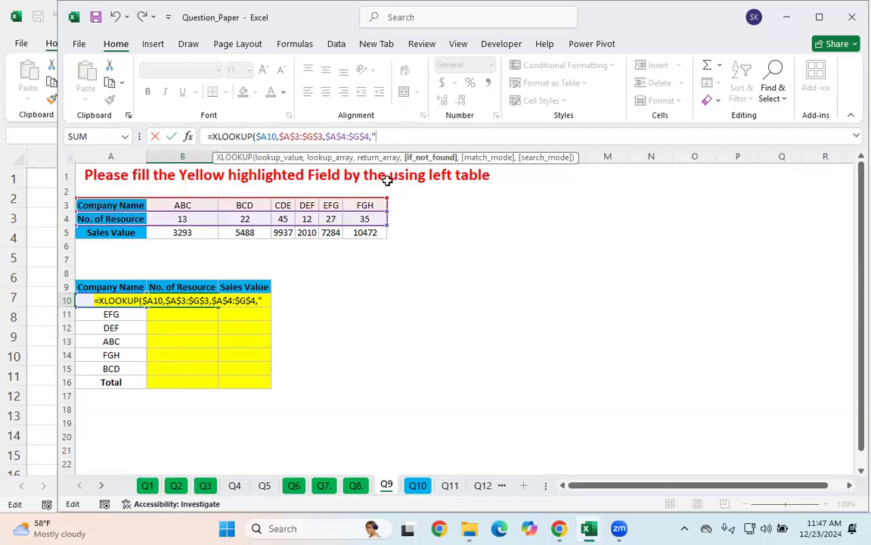
{"action": "type", "text": "ot"}
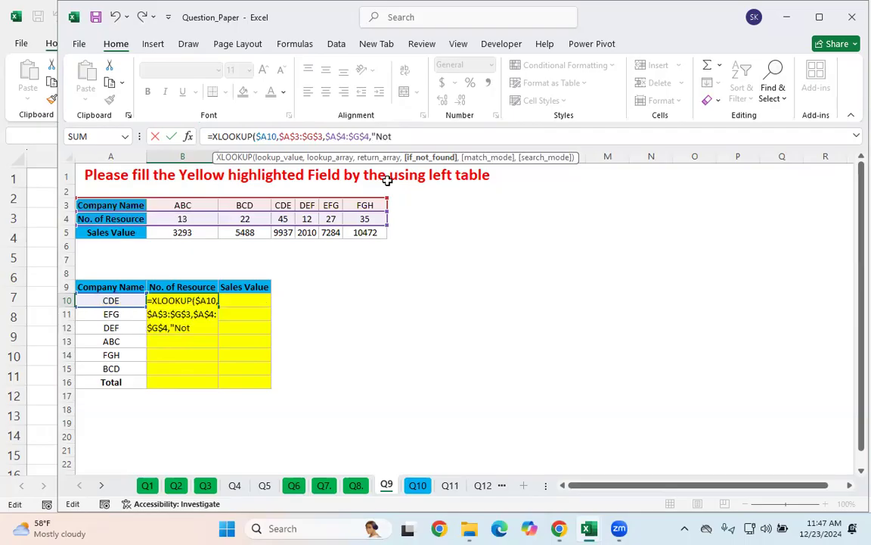
{"action": "type", "text": " Found\","}
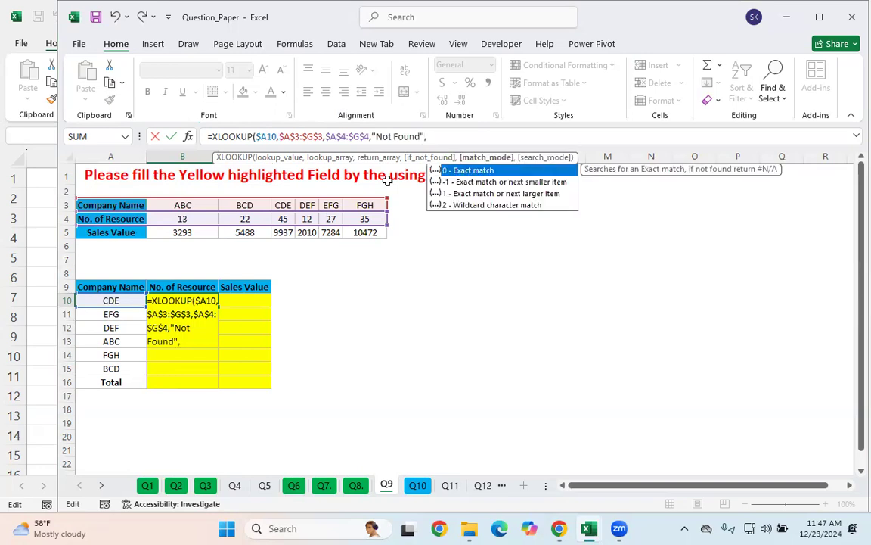
{"action": "type", "text": "0"}
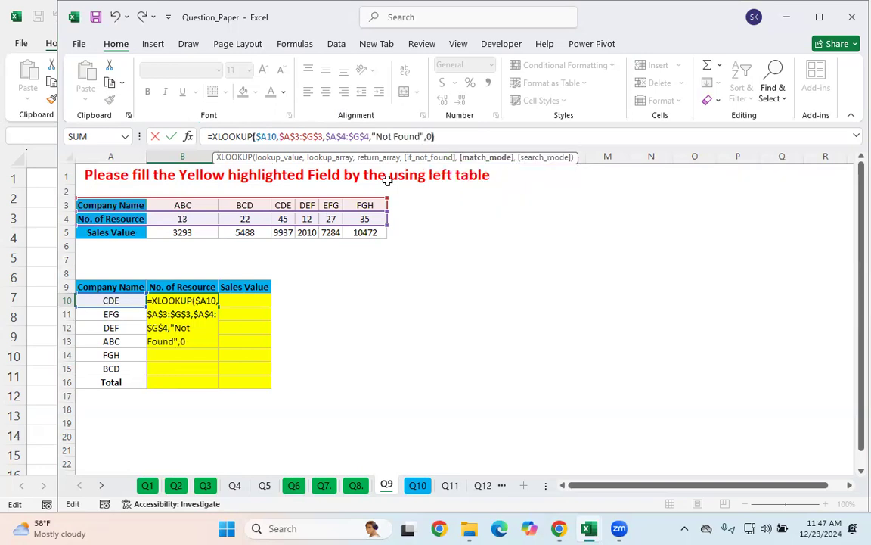
{"action": "key", "text": "Return"}
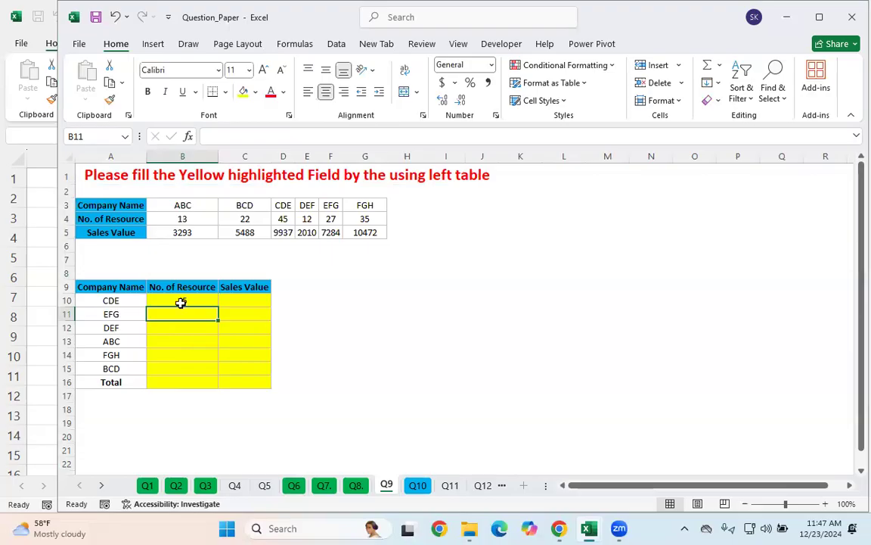
- Fill the XLOOKUP formula from B10 down to B16 and check the formula in the Total row
{"action": "left_click", "coordinate": [181, 302]}
{"action": "double_click", "coordinate": [220, 305]}
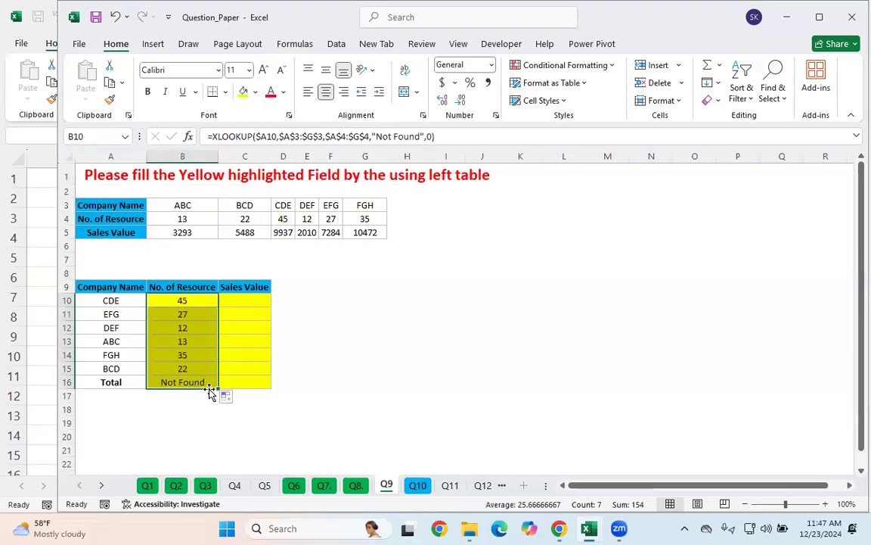
{"action": "left_click", "coordinate": [183, 425]}
{"action": "left_click", "coordinate": [184, 385]}
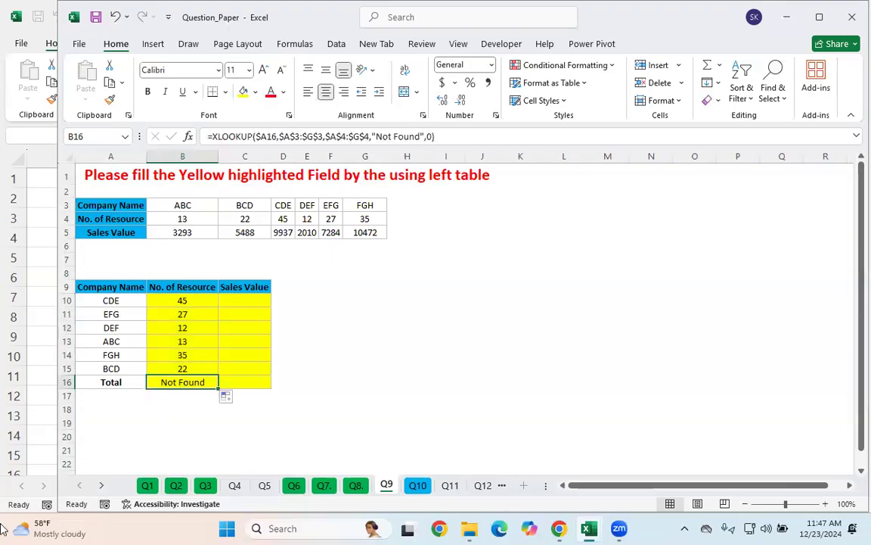
{"action": "left_click", "coordinate": [9, 487]}
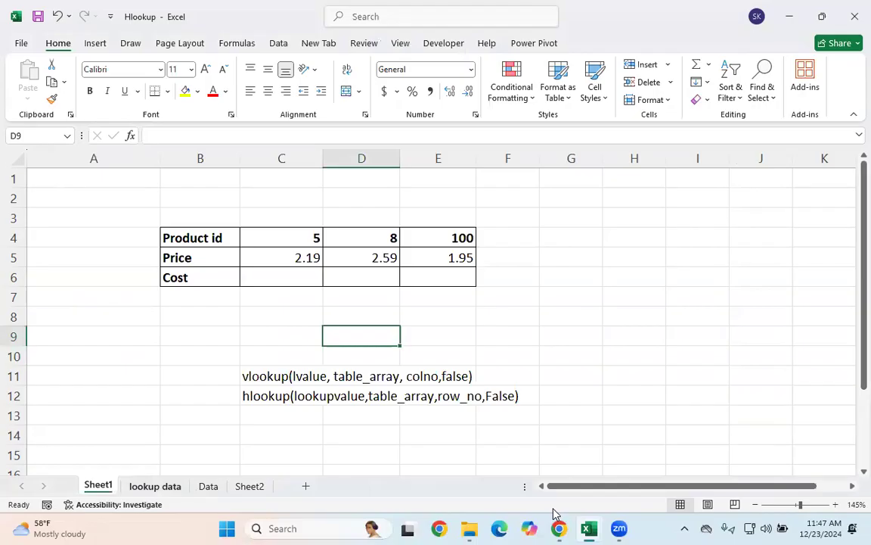
{"action": "key", "text": "alt+Tab"}
- Clear the XLOOKUP results from the No. of Resource column
{"action": "left_click_drag", "start_coordinate": [204, 306], "coordinate": [205, 376]}
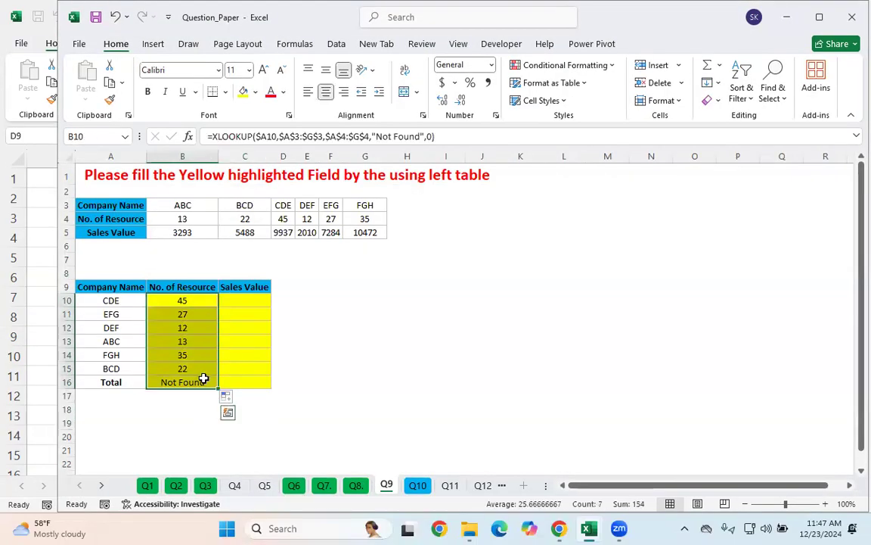
{"action": "left_click", "coordinate": [114, 382]}
{"action": "left_click_drag", "start_coordinate": [182, 314], "coordinate": [187, 388]}
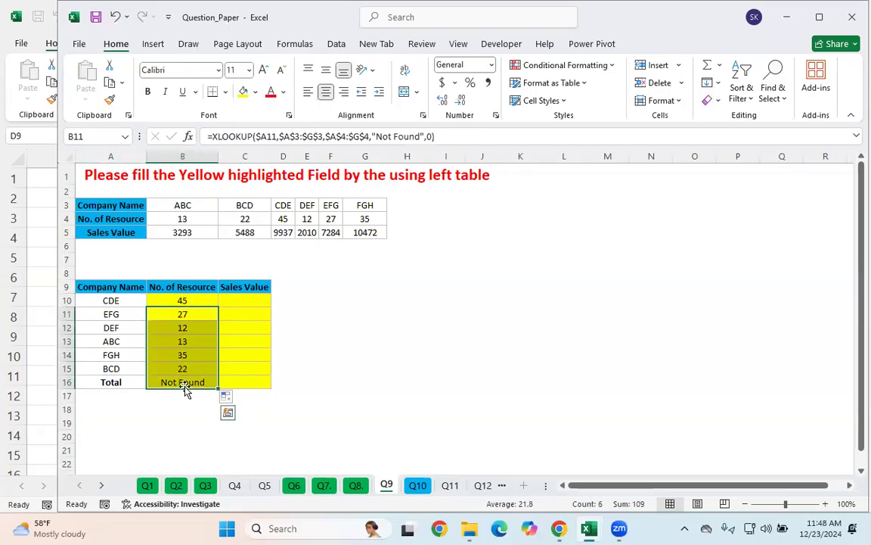
{"action": "key", "text": "Delete"}
- Start an XLOOKUP formula in B10 with $A10 as the lookup value, locking only the column
{"action": "left_click", "coordinate": [186, 299]}
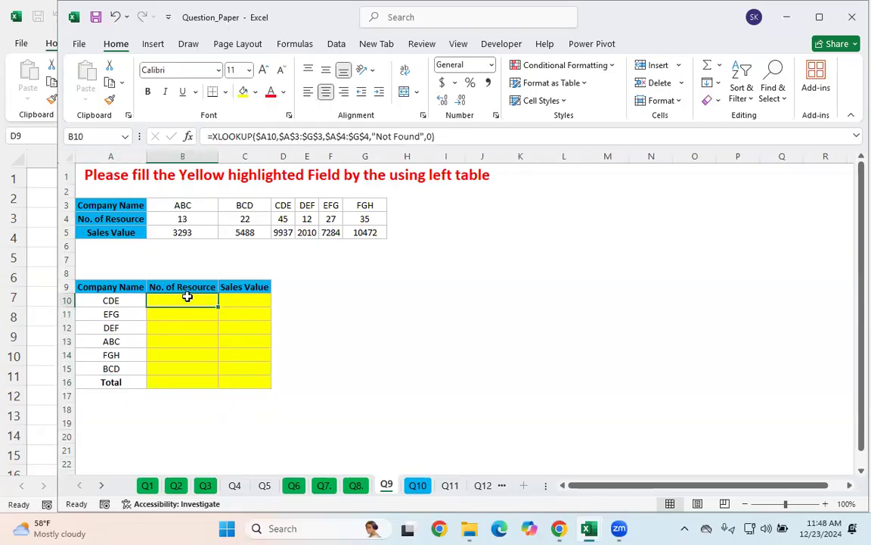
{"action": "type", "text": "=xl"}
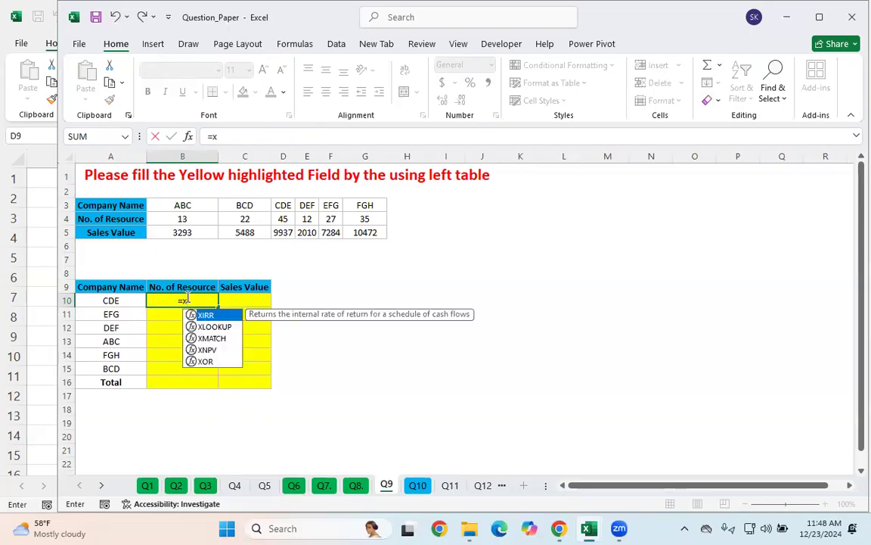
{"action": "key", "text": "Tab"}
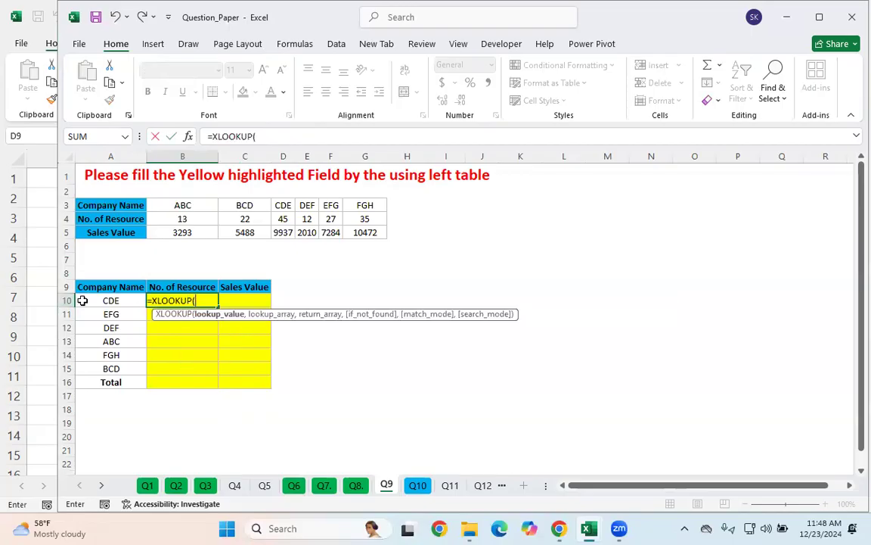
{"action": "left_click", "coordinate": [89, 300]}
{"action": "left_click", "coordinate": [278, 136]}
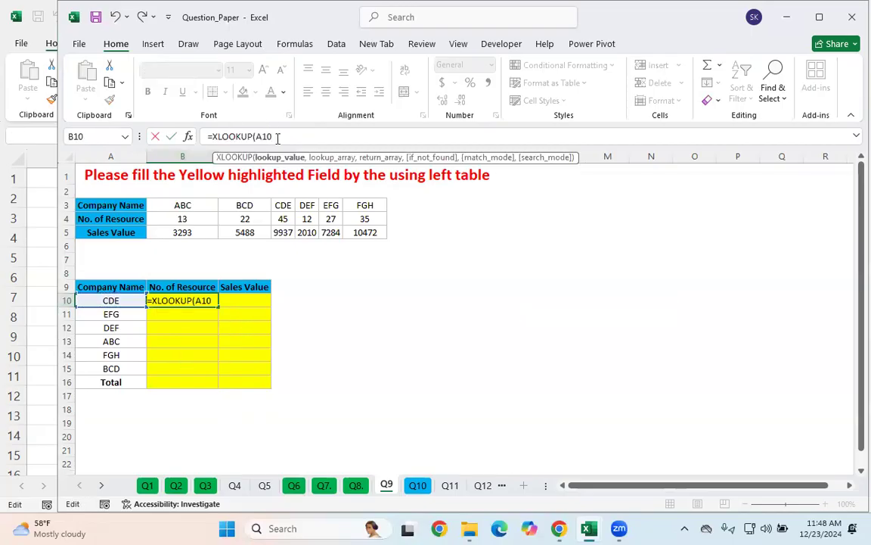
{"action": "key", "text": "F4"}
{"action": "key", "text": "BackSpace"}
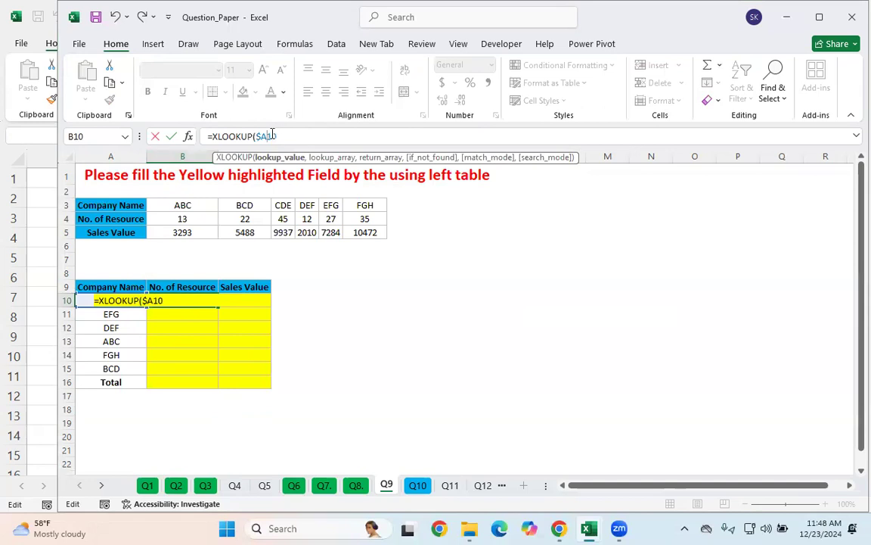
- Set the XLOOKUP lookup array to the source table's company row, $A$3:$G$3, with absolute references
{"action": "type", "text": ","}
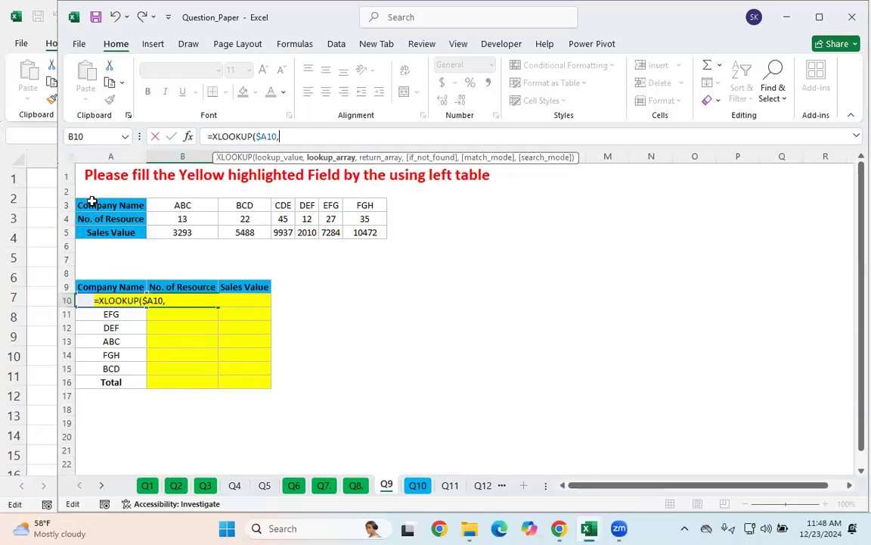
{"action": "left_click_drag", "start_coordinate": [114, 204], "coordinate": [373, 206]}
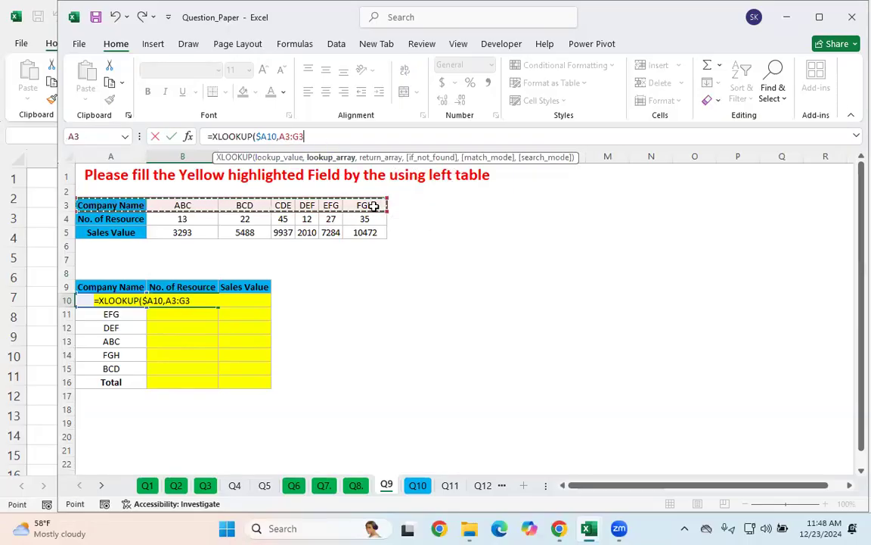
{"action": "key", "text": "F4"}
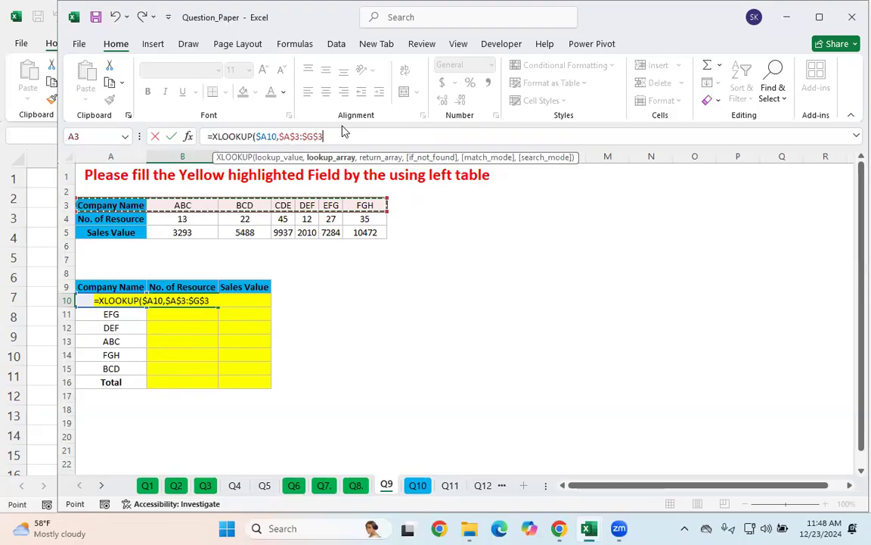
{"action": "type", "text": ","}
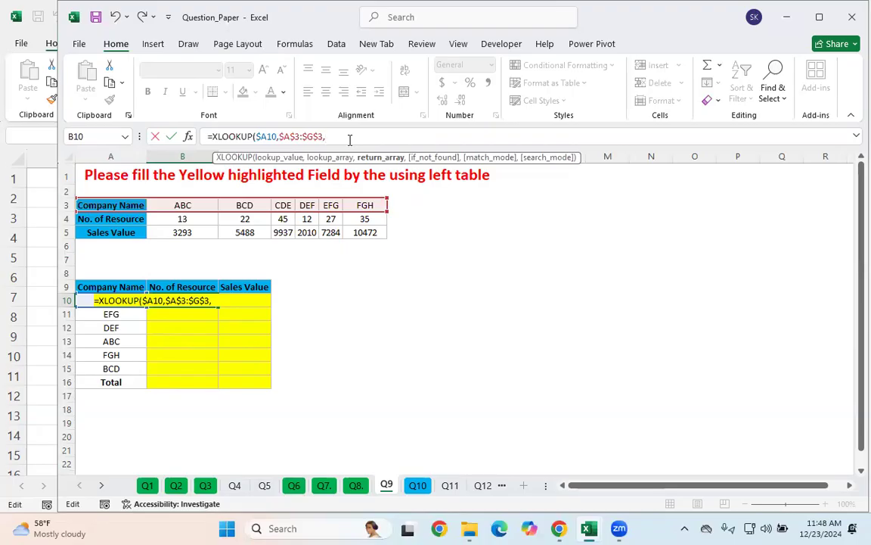
{"action": "left_click_drag", "start_coordinate": [123, 215], "coordinate": [359, 217]}
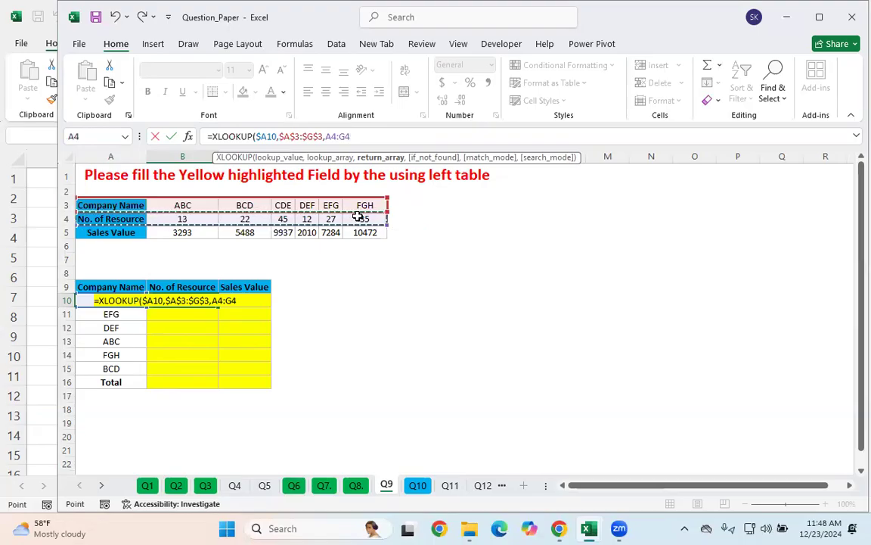
{"action": "left_click_drag", "start_coordinate": [121, 225], "coordinate": [365, 232]}
{"action": "key", "text": "Return"}
{"action": "left_click", "coordinate": [120, 219]}
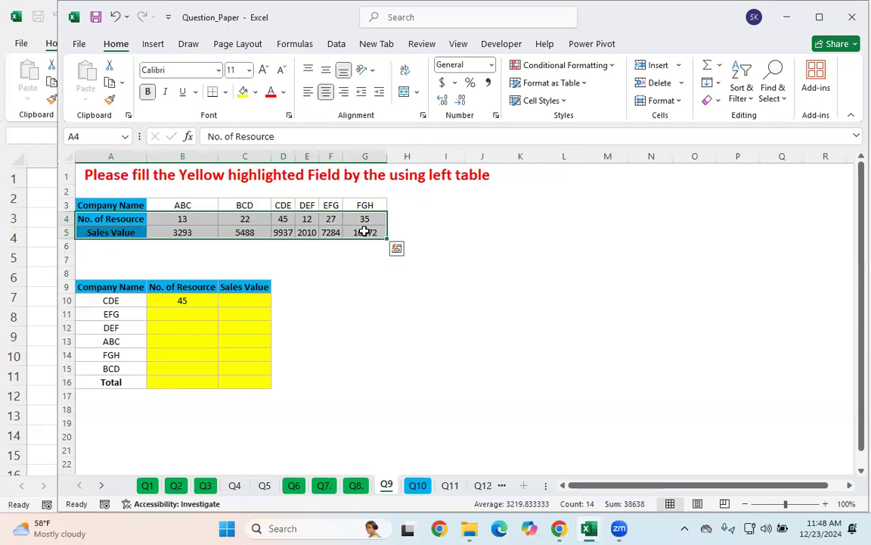
{"action": "left_click", "coordinate": [174, 300]}
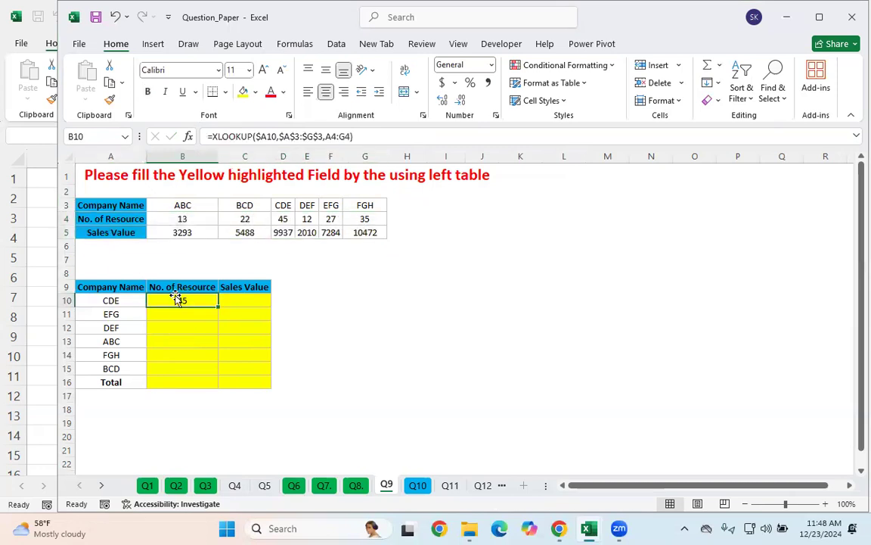
{"action": "double_click", "coordinate": [175, 299]}
{"action": "key", "text": "BackSpace"}
{"action": "key", "text": "BackSpace"}
{"action": "key", "text": "BackSpace"}
{"action": "key", "text": "BackSpace"}
{"action": "key", "text": "BackSpace"}
{"action": "key", "text": "BackSpace"}
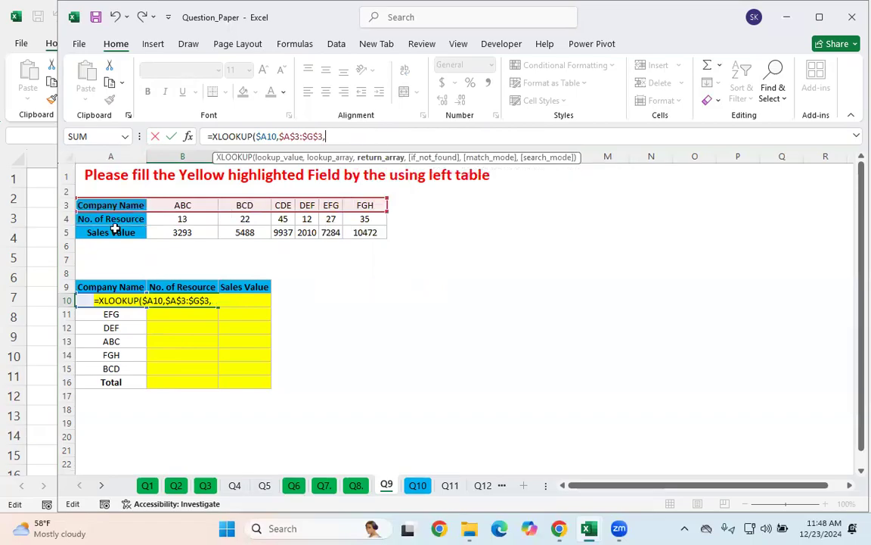
- Complete the B10 formula with return array $A$4:$G$5, "NA" as the if-not-found text and match mode 0
{"action": "left_click_drag", "start_coordinate": [102, 219], "coordinate": [356, 233]}
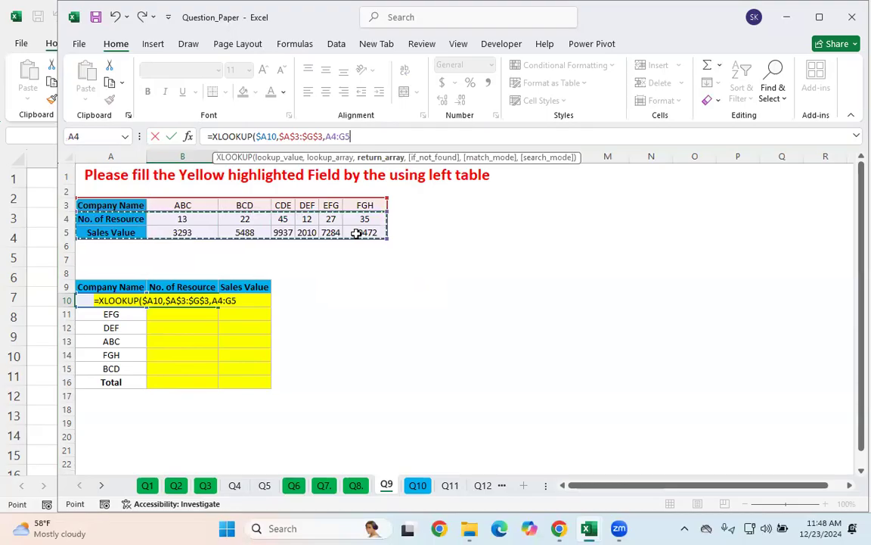
{"action": "left_click_drag", "start_coordinate": [350, 136], "coordinate": [329, 138]}
{"action": "key", "text": "F4"}
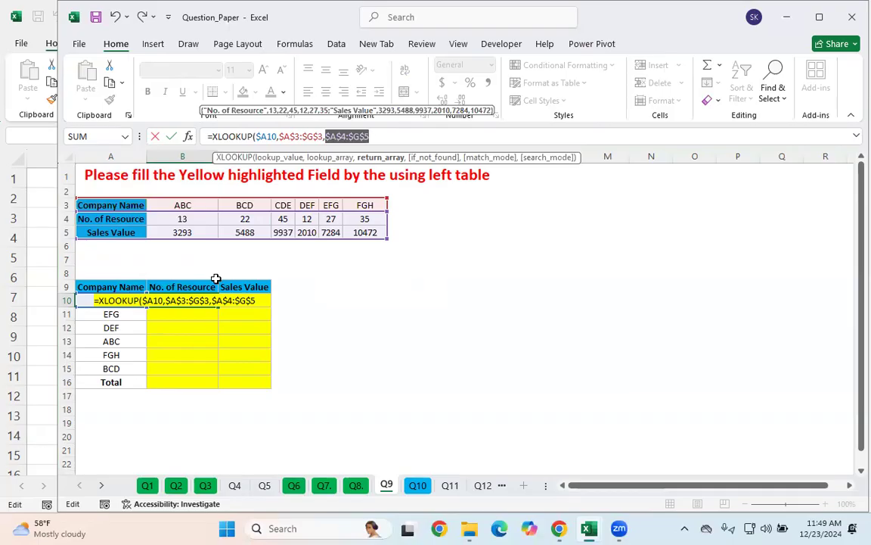
{"action": "type", "text": ","}
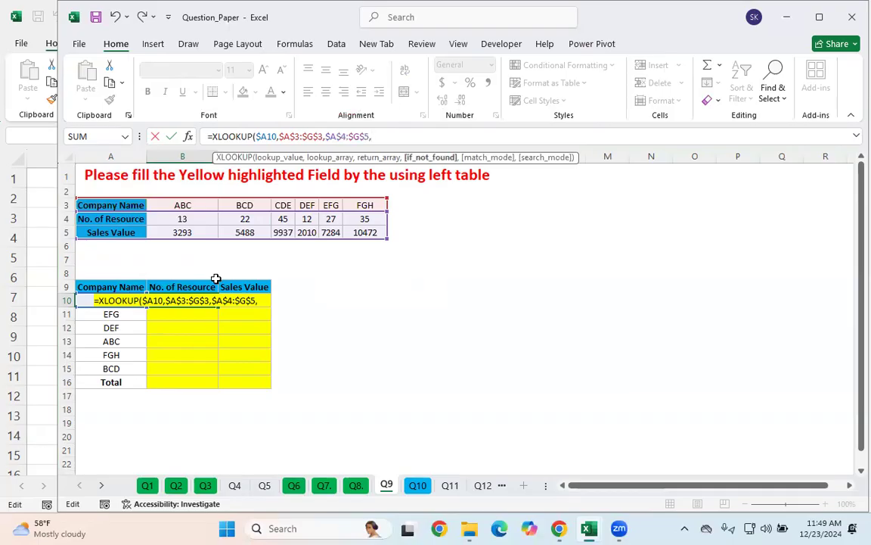
{"action": "type", "text": "\"NA\","}
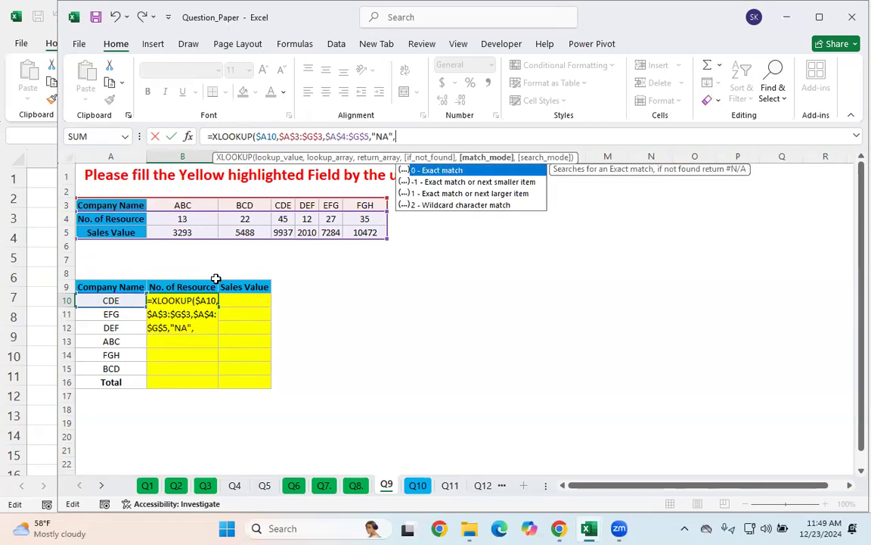
{"action": "type", "text": "0"}
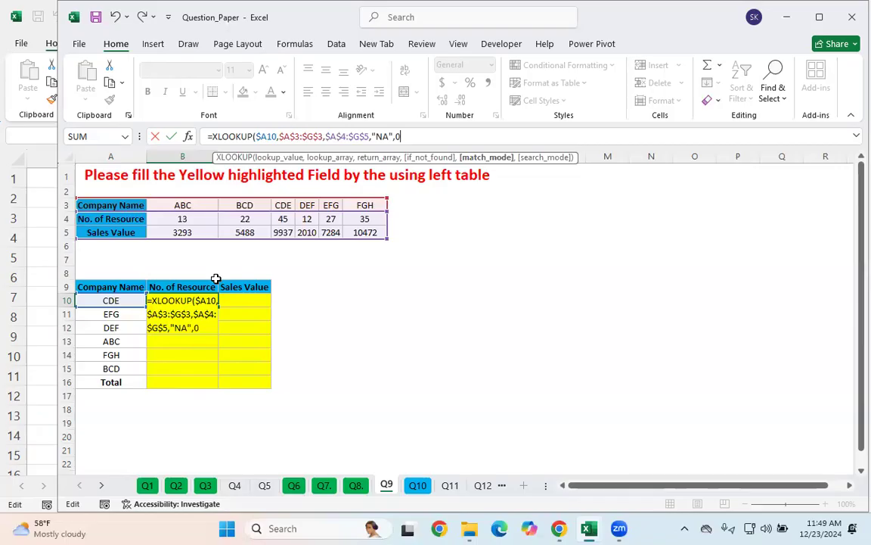
{"action": "key", "text": "Return"}
{"action": "left_click", "coordinate": [206, 394]}
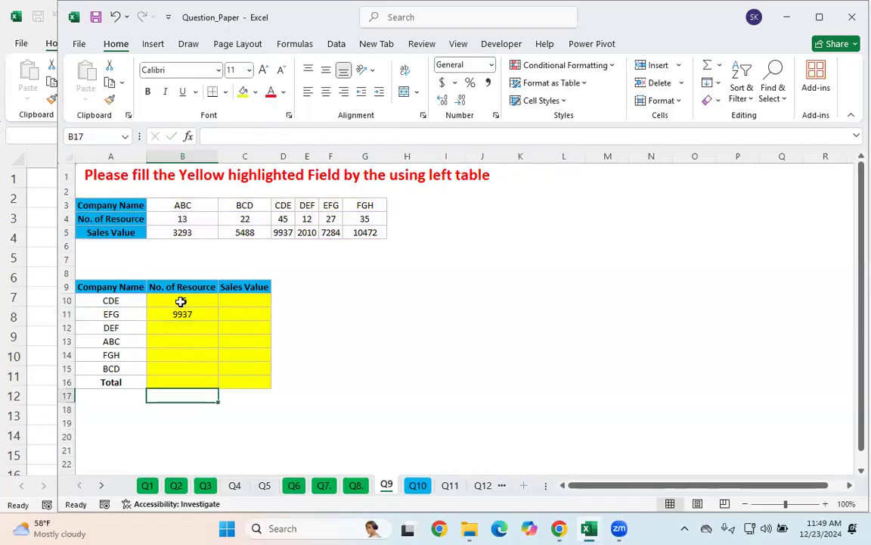
- Compare the XLOOKUP results in B10:B11 with the CDE column of the source table
{"action": "left_click_drag", "start_coordinate": [181, 302], "coordinate": [181, 311]}
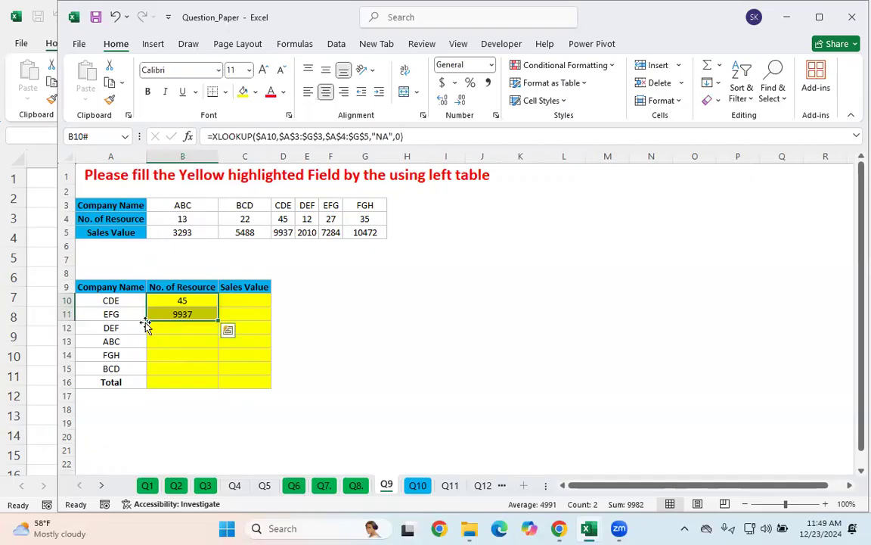
{"action": "left_click", "coordinate": [140, 384]}
{"action": "left_click", "coordinate": [119, 301]}
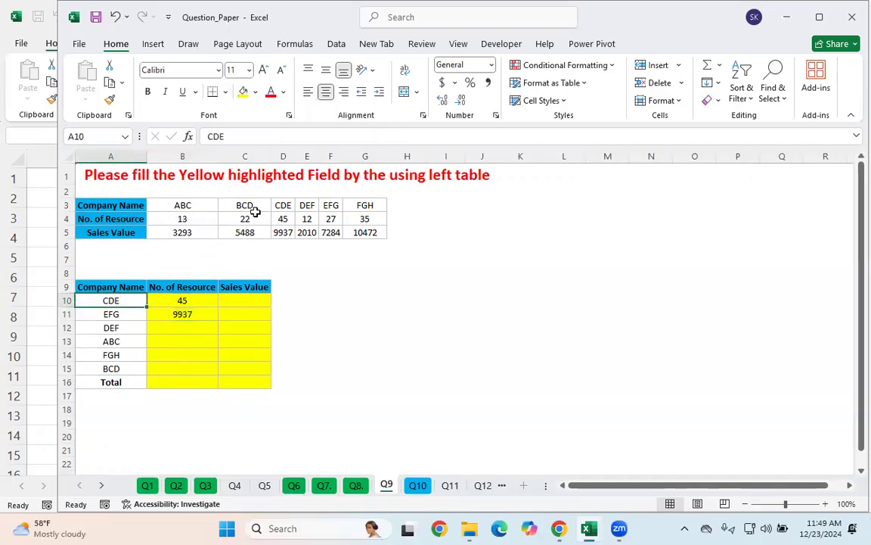
{"action": "left_click", "coordinate": [283, 207]}
{"action": "left_click_drag", "start_coordinate": [283, 219], "coordinate": [284, 231]}
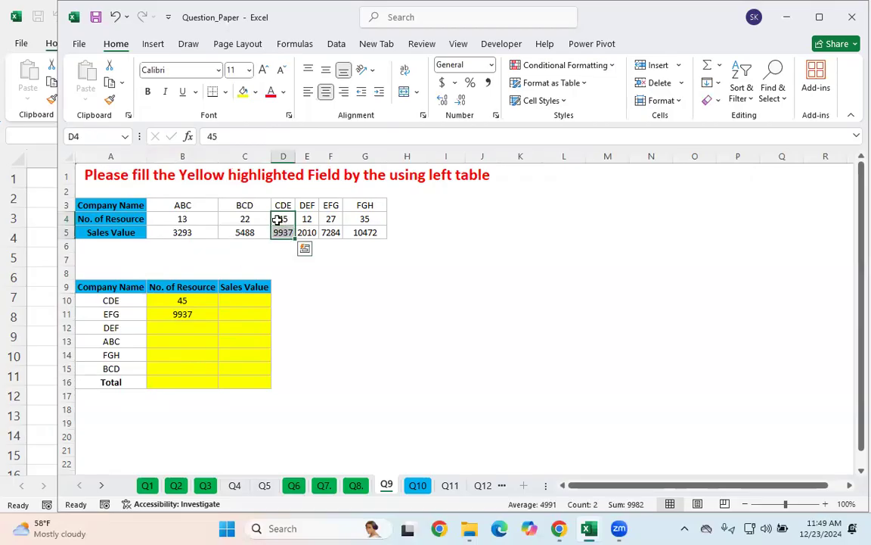
{"action": "left_click", "coordinate": [181, 301]}
{"action": "left_click_drag", "start_coordinate": [182, 301], "coordinate": [181, 313]}
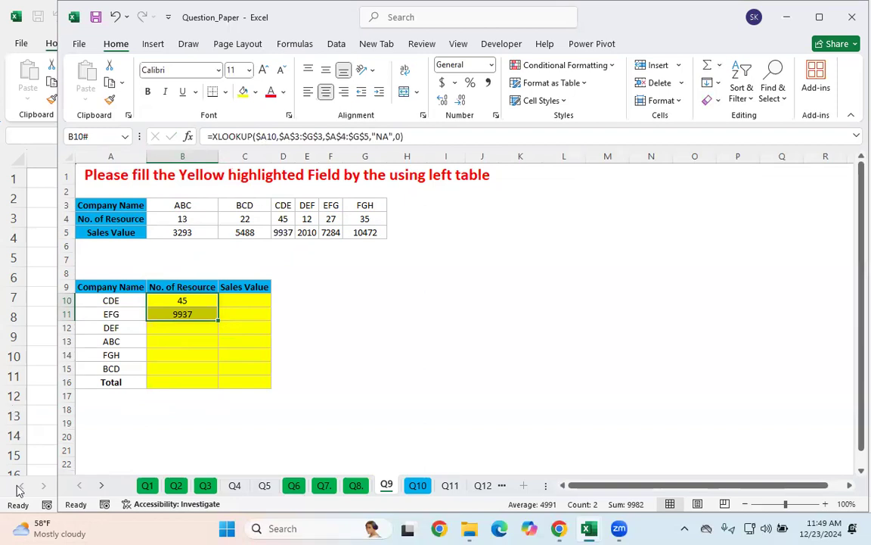
- Copy the lookup table A9:C16, paste it transposed at G9 and autofit column G
{"action": "left_click", "coordinate": [95, 342]}
{"action": "key", "text": "ctrl+a"}
{"action": "key", "text": "ctrl+c"}
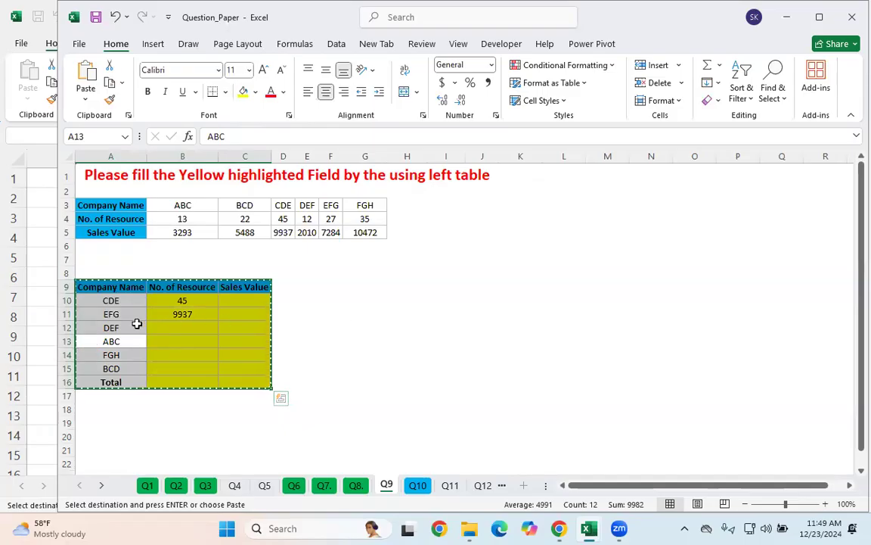
{"action": "left_click", "coordinate": [369, 300]}
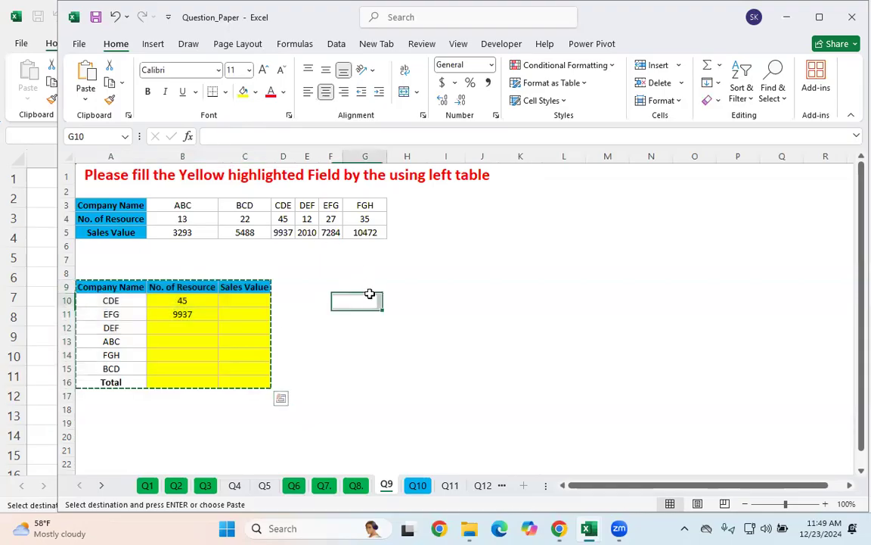
{"action": "key", "text": "Up"}
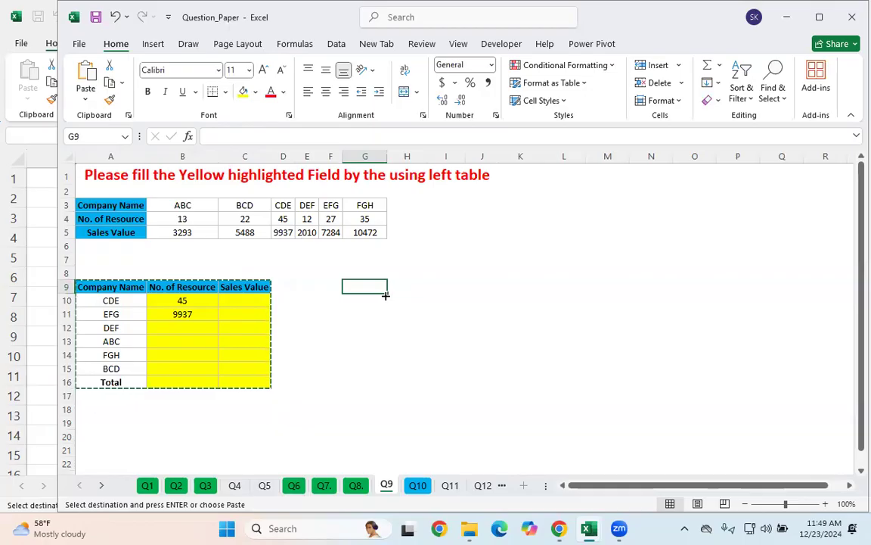
{"action": "key", "text": "ctrl+alt+v"}
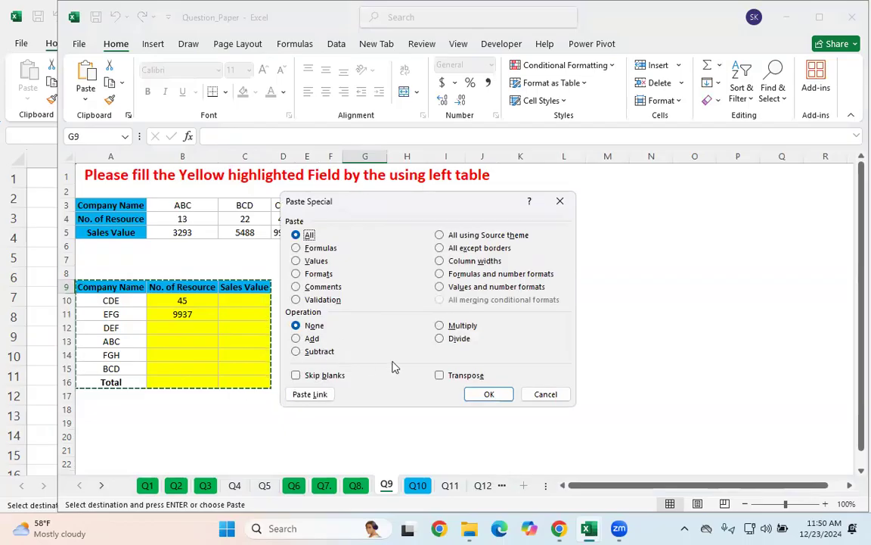
{"action": "left_click", "coordinate": [453, 379]}
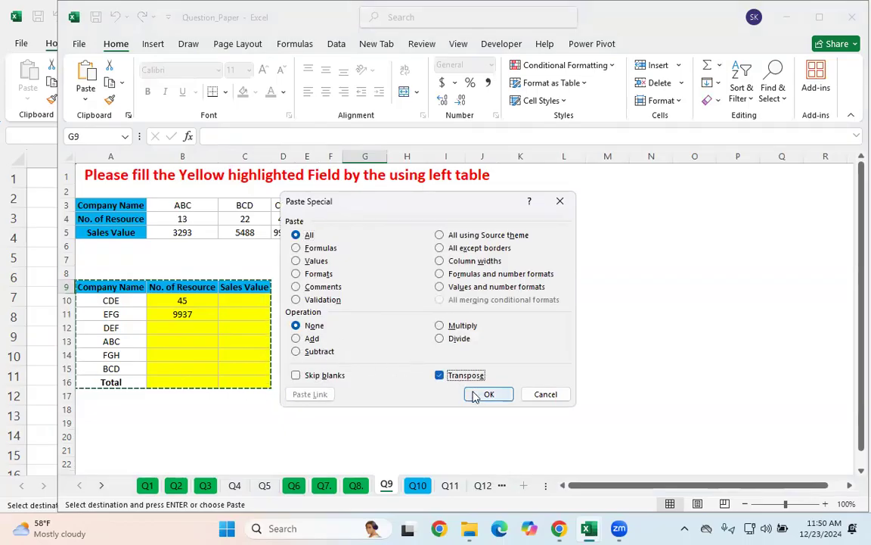
{"action": "left_click", "coordinate": [475, 394]}
{"action": "left_click", "coordinate": [407, 382]}
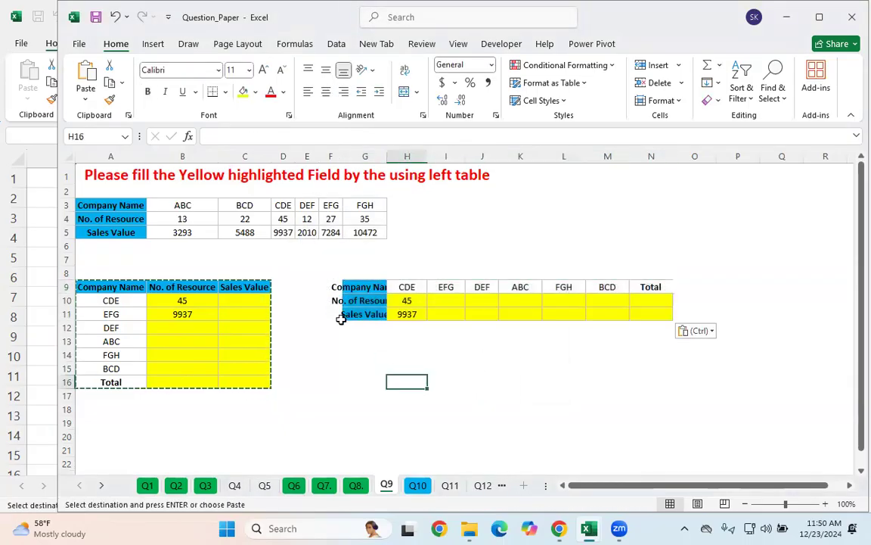
{"action": "double_click", "coordinate": [387, 154]}
- Check the transposed XLOOKUP formula in H10 and fill it across to the Total column N
{"action": "left_click", "coordinate": [437, 316]}
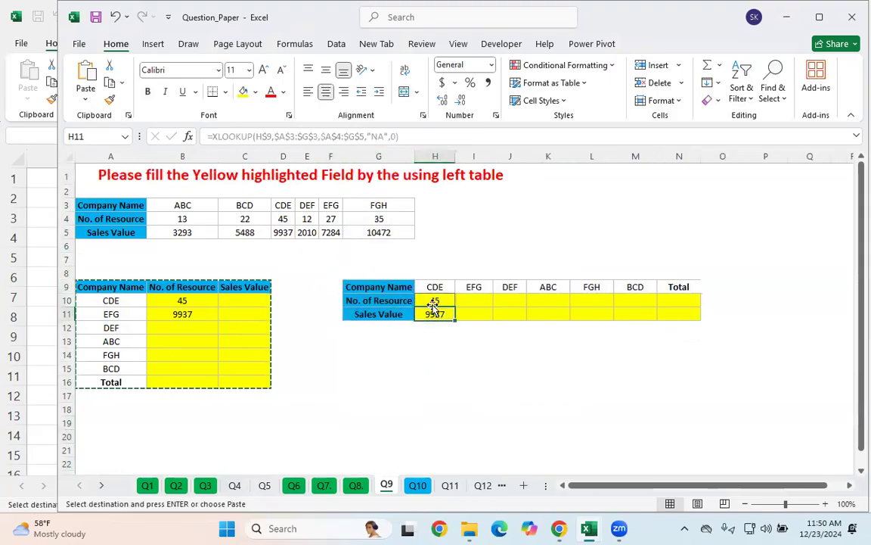
{"action": "left_click", "coordinate": [434, 381]}
{"action": "left_click", "coordinate": [437, 303]}
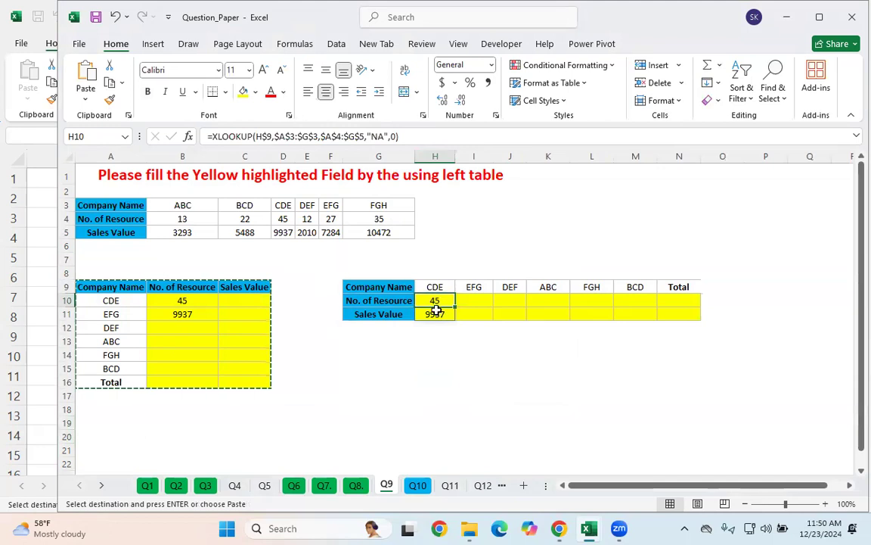
{"action": "left_click", "coordinate": [437, 326]}
{"action": "left_click_drag", "start_coordinate": [435, 301], "coordinate": [702, 316]}
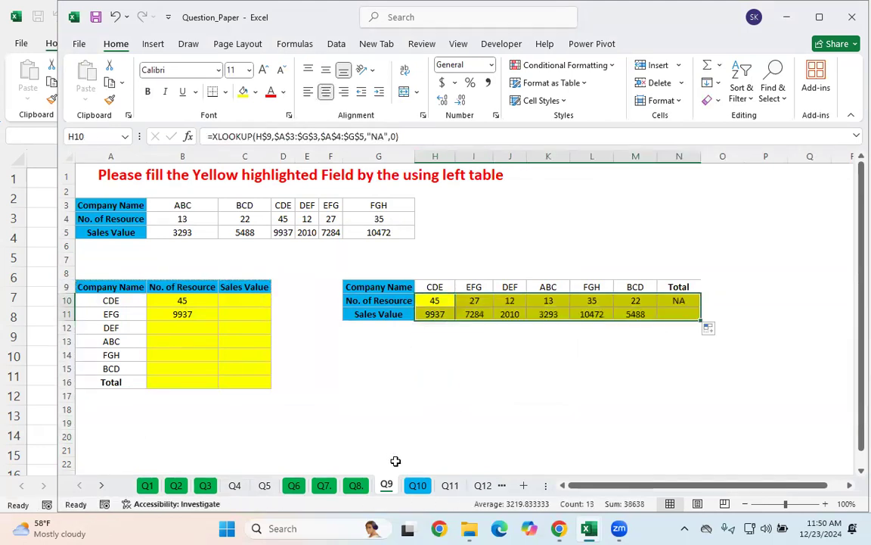
{"action": "left_click", "coordinate": [386, 420]}
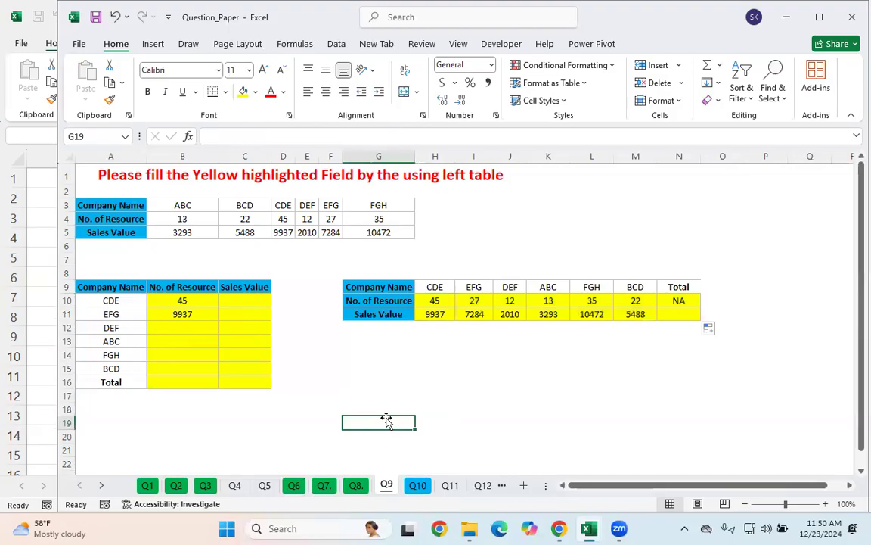
- Review the row headings in A3:A5 of the source table
{"action": "left_click", "coordinate": [121, 208]}
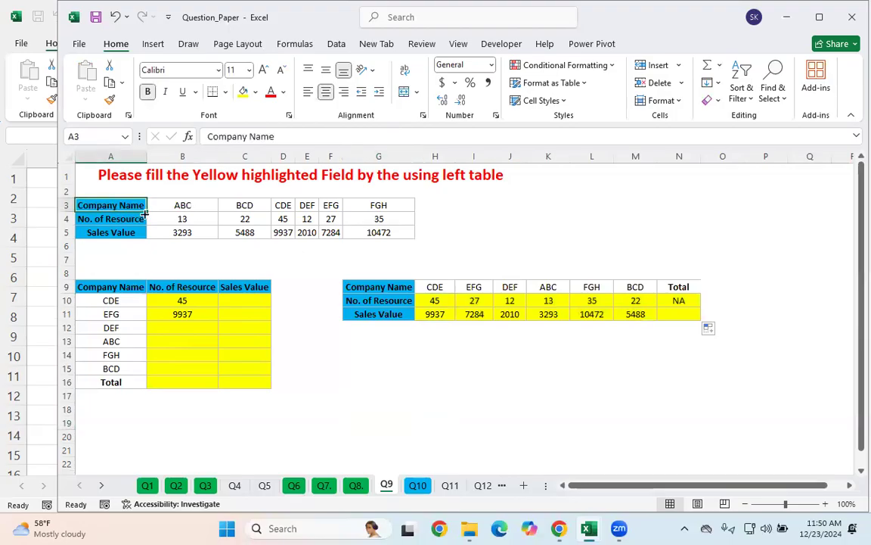
{"action": "left_click", "coordinate": [86, 218]}
{"action": "left_click", "coordinate": [93, 232]}
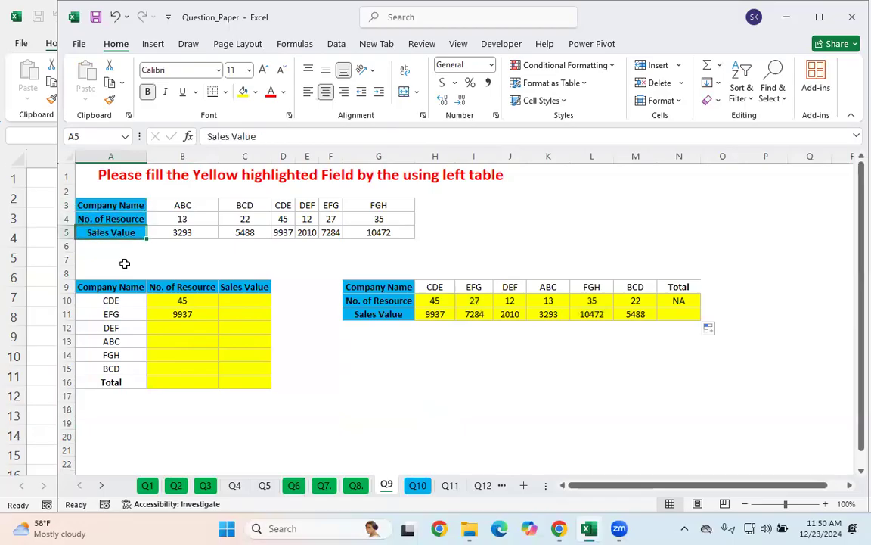
- Compare the source table's row headings in A3:A5 with the transposed table's headings in G9:G11
{"action": "left_click", "coordinate": [107, 220]}
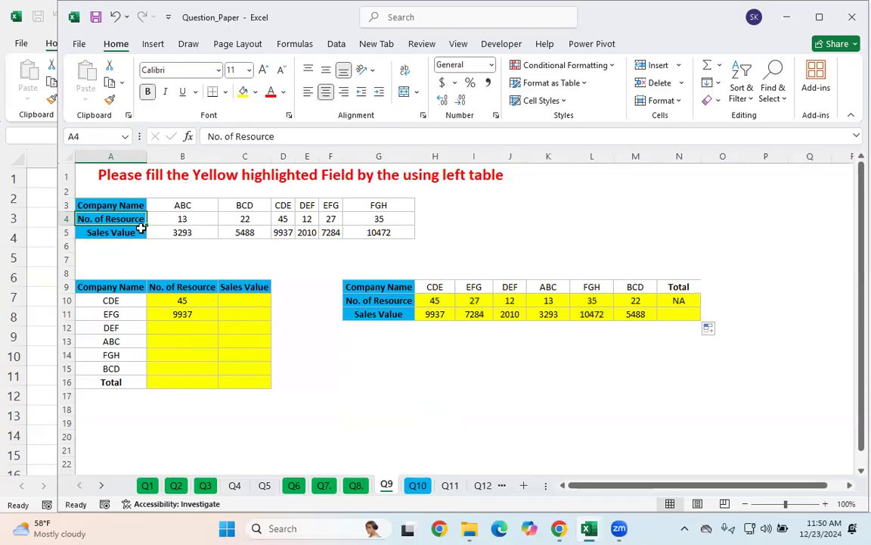
{"action": "left_click_drag", "start_coordinate": [82, 204], "coordinate": [94, 224]}
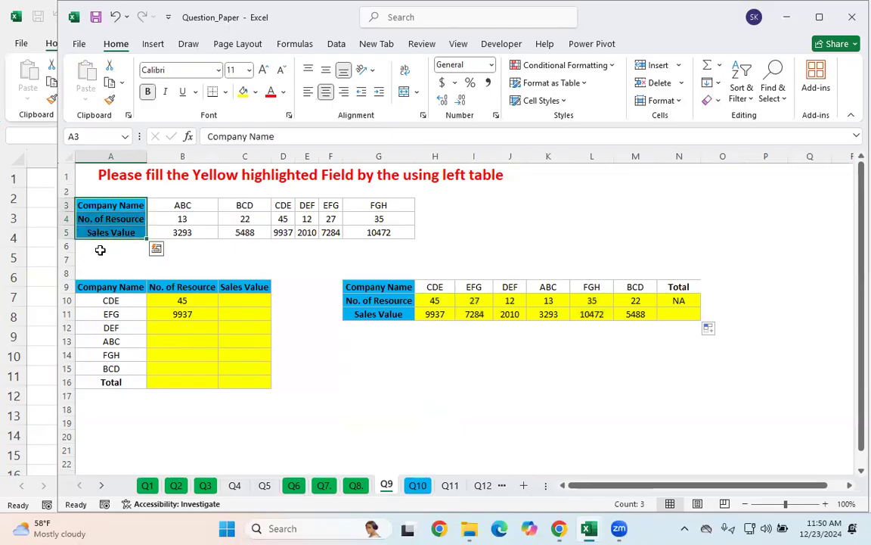
{"action": "left_click_drag", "start_coordinate": [379, 287], "coordinate": [375, 317]}
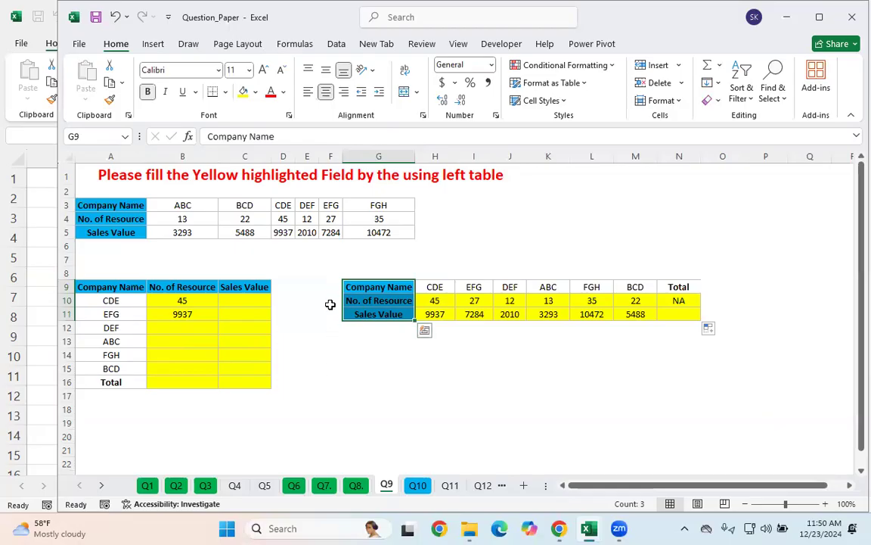
{"action": "left_click", "coordinate": [604, 379]}
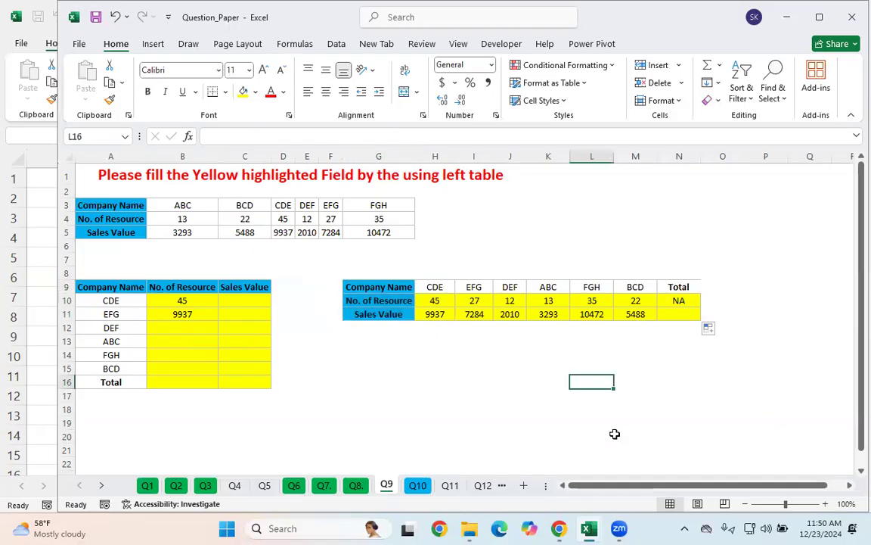
{"action": "left_click", "coordinate": [685, 356]}
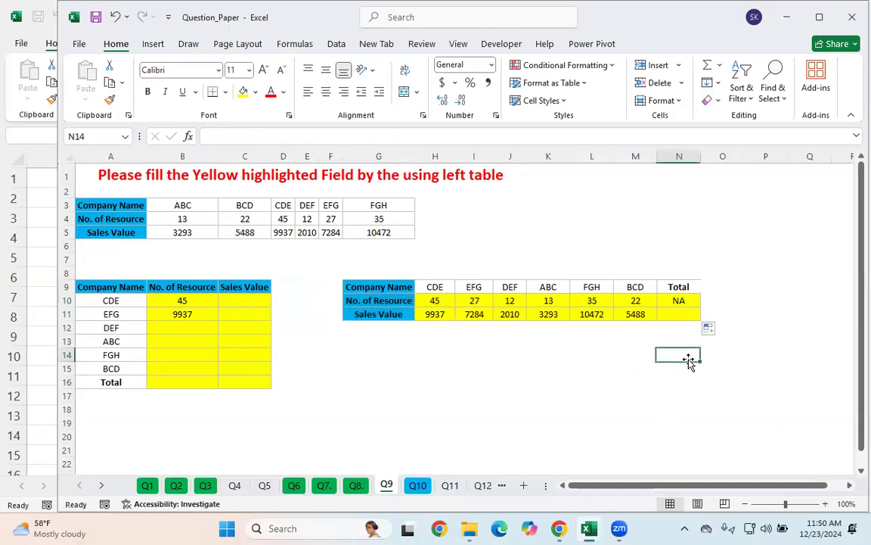
{"action": "left_click", "coordinate": [640, 397]}
{"action": "left_click", "coordinate": [543, 395]}
{"action": "left_click_drag", "start_coordinate": [669, 287], "coordinate": [680, 303]}
{"action": "left_click", "coordinate": [627, 383]}
{"action": "left_click", "coordinate": [669, 345]}
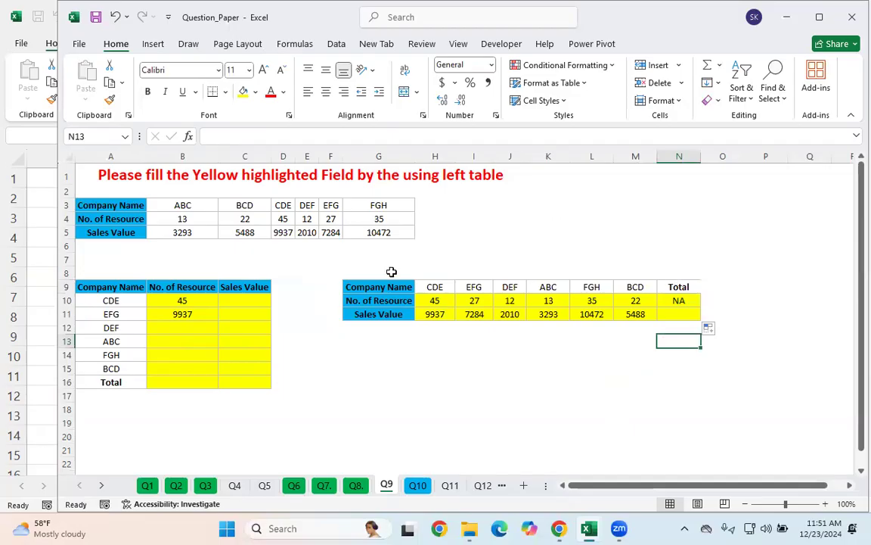
{"action": "left_click", "coordinate": [363, 421]}
{"action": "left_click", "coordinate": [460, 409]}
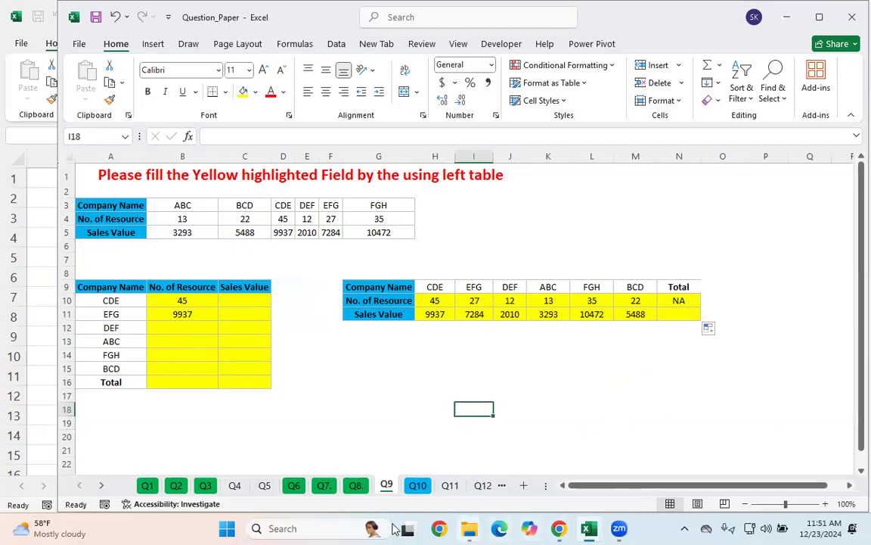
- Open the Q1 sheet, zoom out to 82% and look over the empty Table X and the filled Table Y
{"action": "left_click", "coordinate": [148, 485]}
{"action": "left_click_drag", "start_coordinate": [189, 239], "coordinate": [349, 402]}
{"action": "left_click", "coordinate": [709, 352]}
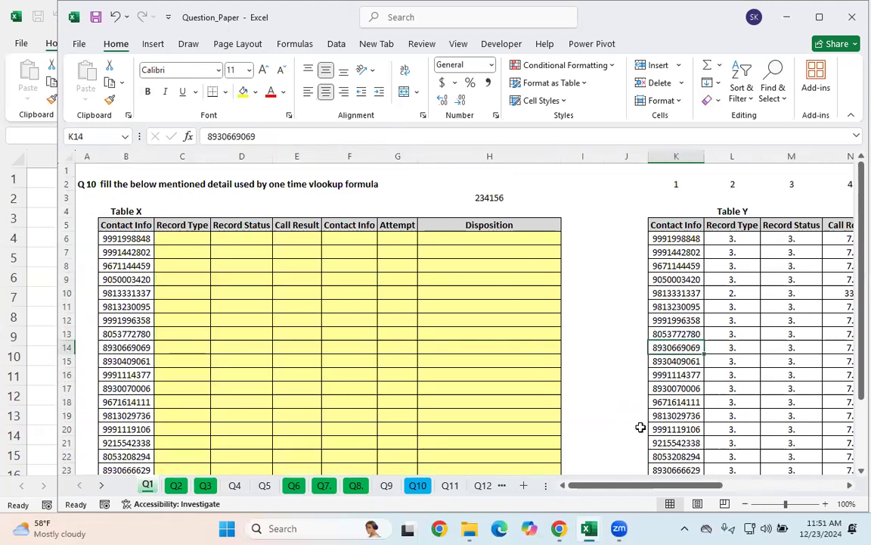
{"action": "left_click_drag", "start_coordinate": [784, 504], "coordinate": [779, 504]}
{"action": "left_click", "coordinate": [567, 395]}
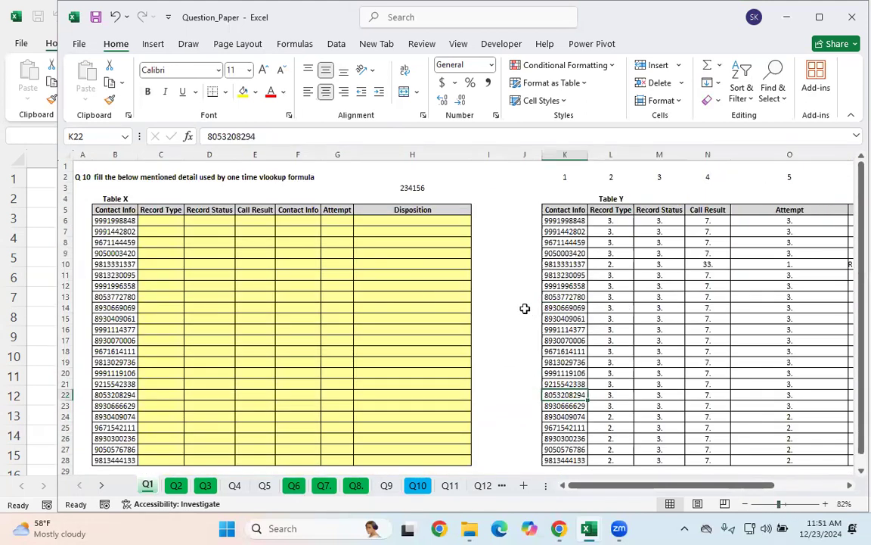
{"action": "left_click_drag", "start_coordinate": [573, 220], "coordinate": [821, 466]}
{"action": "left_click", "coordinate": [489, 383]}
{"action": "left_click", "coordinate": [180, 284]}
{"action": "key", "text": "Down"}
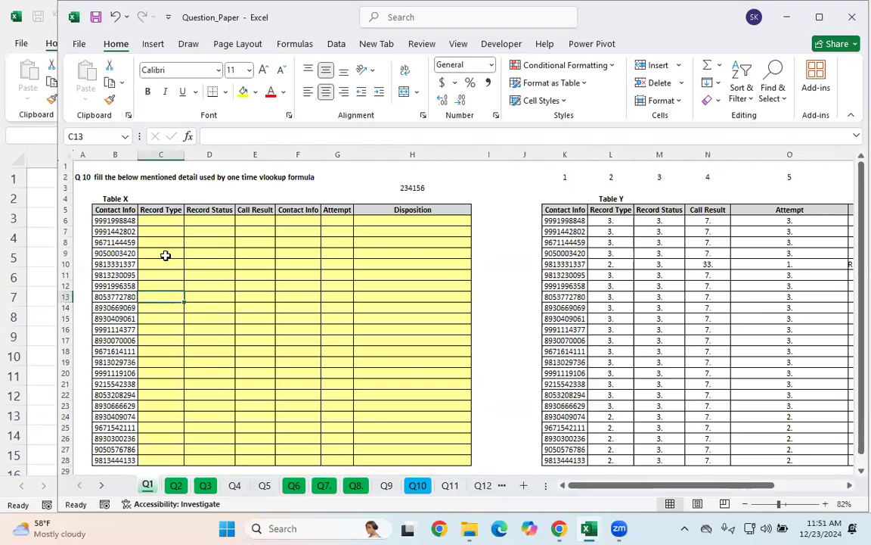
- Compare the column headings and their order in Table X with those in Table Y on the Q1 sheet
{"action": "left_click", "coordinate": [173, 208]}
{"action": "left_click", "coordinate": [200, 208]}
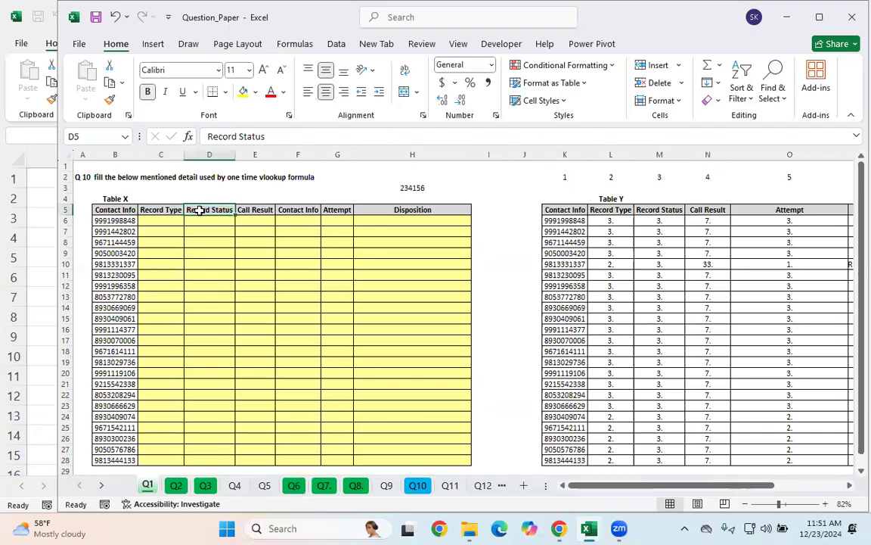
{"action": "left_click", "coordinate": [564, 210]}
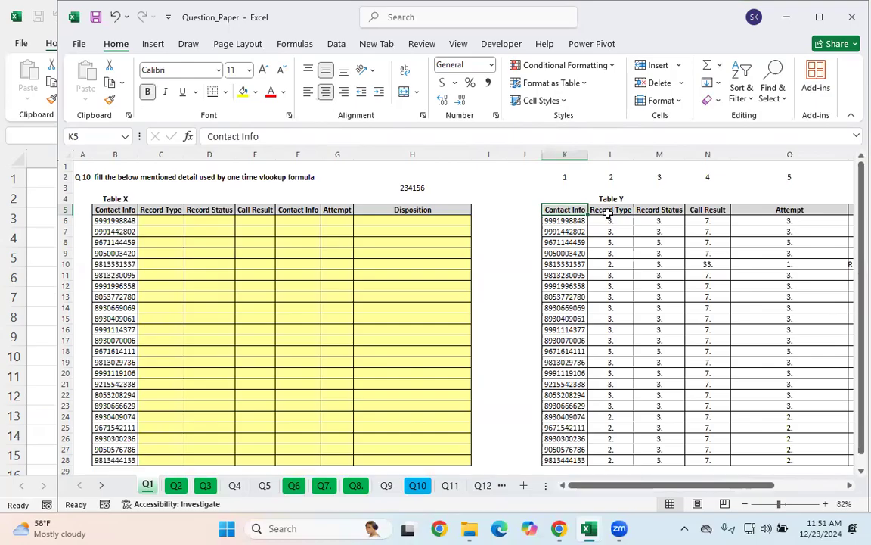
{"action": "left_click_drag", "start_coordinate": [583, 214], "coordinate": [798, 378]}
{"action": "left_click", "coordinate": [708, 306]}
{"action": "left_click", "coordinate": [610, 210]}
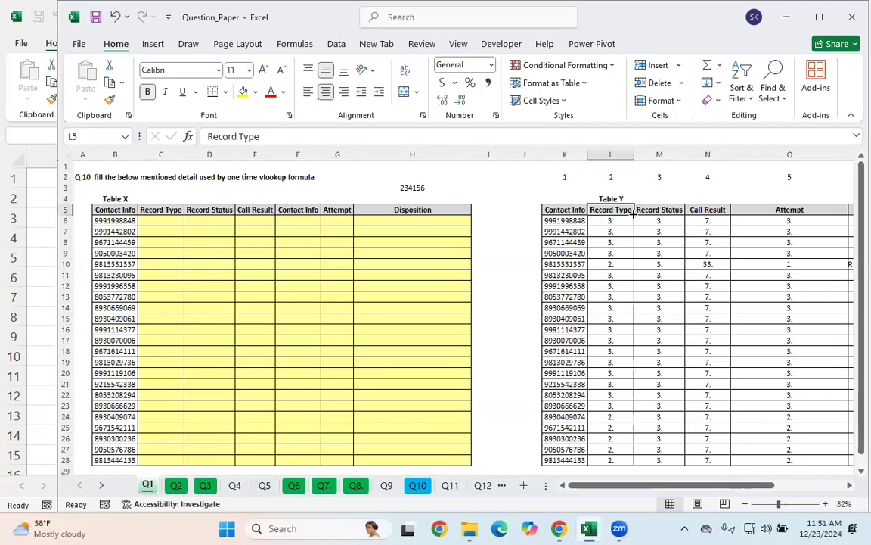
{"action": "left_click", "coordinate": [211, 212]}
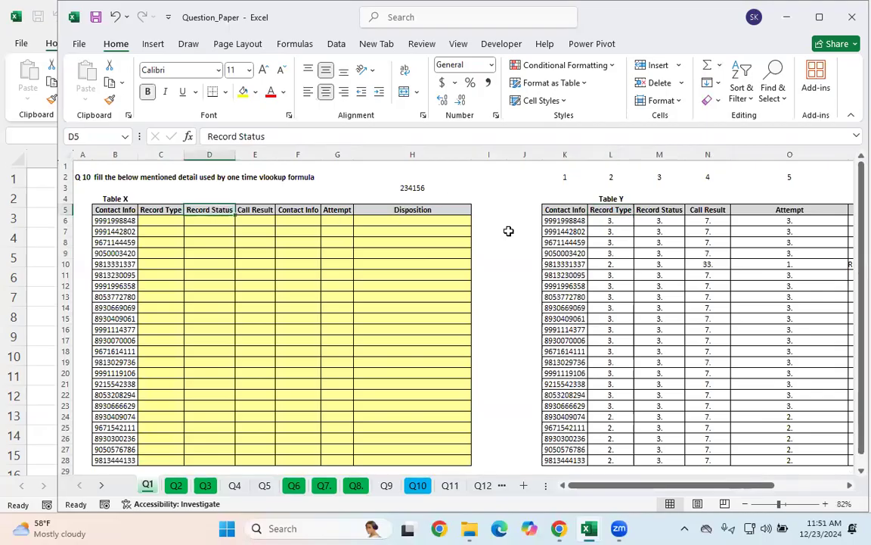
{"action": "left_click", "coordinate": [704, 211]}
{"action": "left_click", "coordinate": [260, 219]}
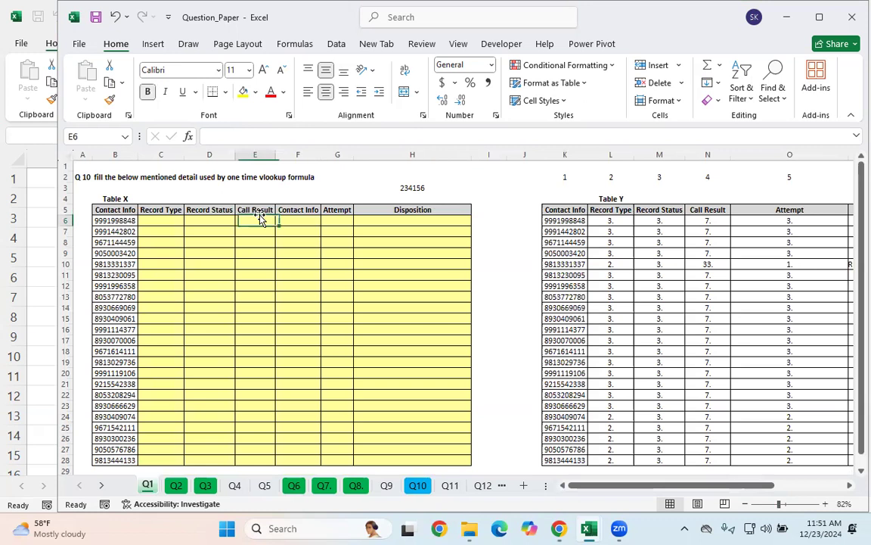
{"action": "left_click", "coordinate": [754, 209]}
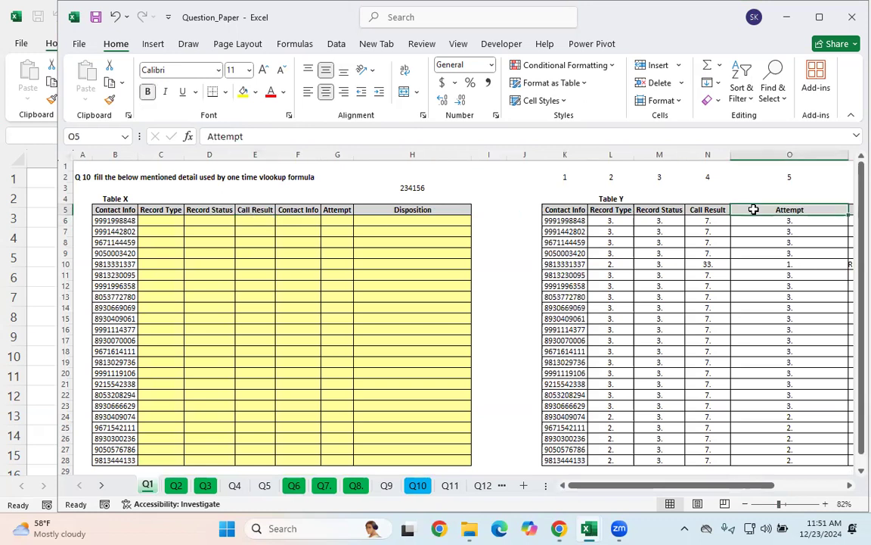
{"action": "left_click_drag", "start_coordinate": [611, 211], "coordinate": [679, 450]}
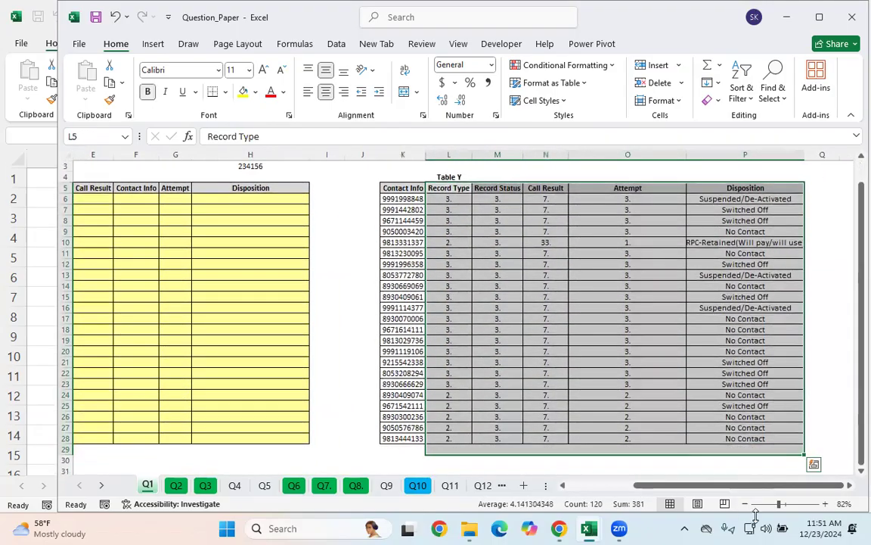
{"action": "scroll", "coordinate": [454, 302], "scroll_direction": "left", "scroll_amount": 4}
{"action": "left_click", "coordinate": [307, 331]}
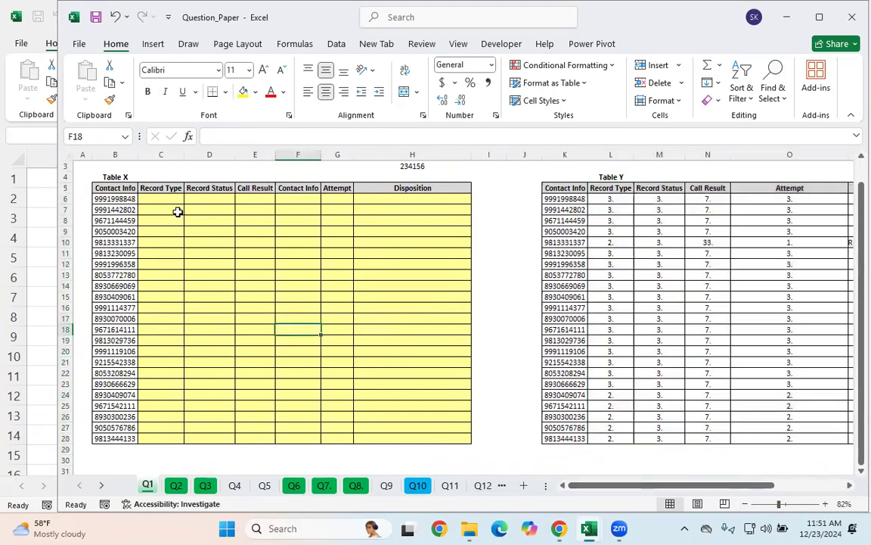
{"action": "left_click", "coordinate": [162, 199]}
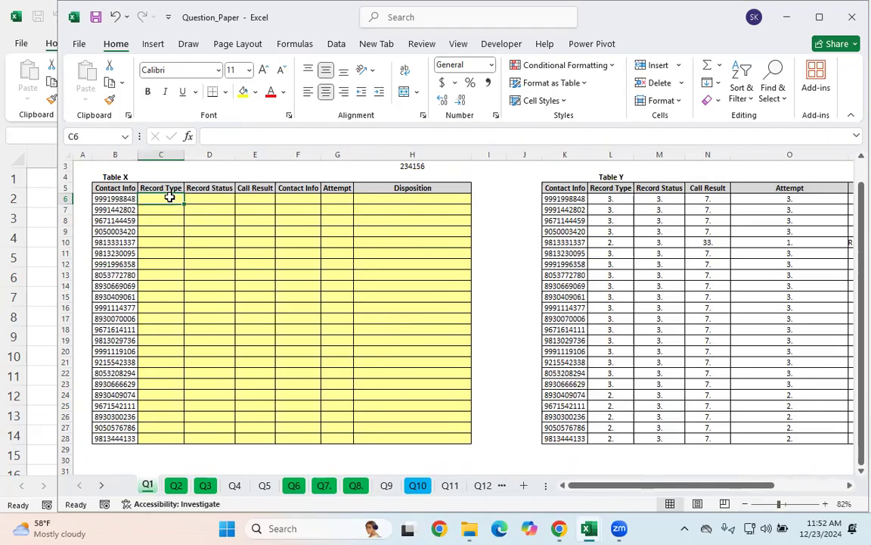
- Switch to File Explorer, open Vlookup+practice+file from the Excel_Study Material folder and maximize its window
{"action": "left_click", "coordinate": [469, 528]}
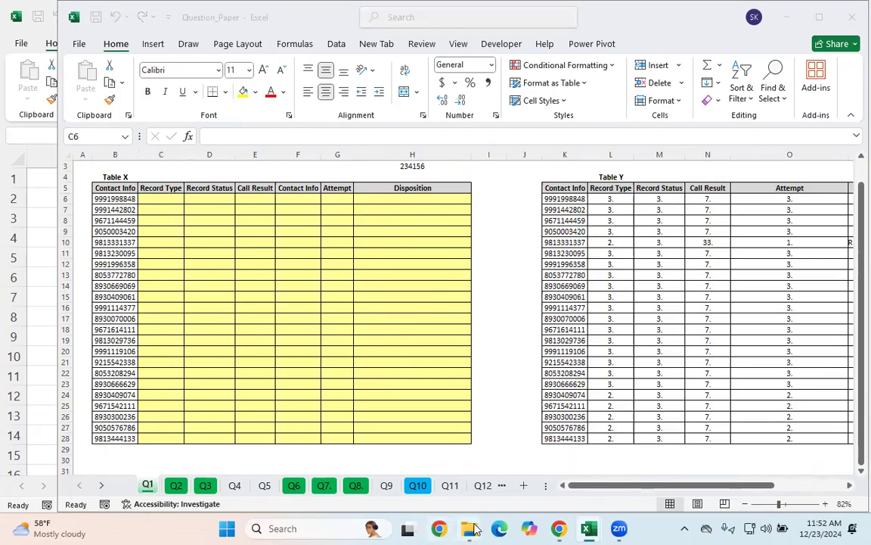
{"action": "left_click", "coordinate": [389, 493]}
{"action": "mouse_move", "coordinate": [469, 528]}
{"action": "left_click", "coordinate": [500, 500]}
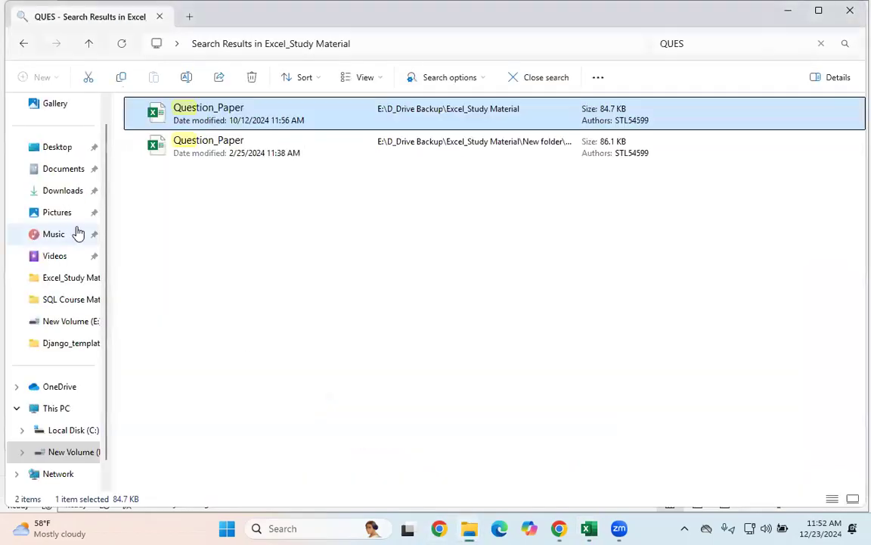
{"action": "left_click", "coordinate": [70, 281]}
{"action": "scroll", "coordinate": [329, 310], "scroll_direction": "down", "scroll_amount": 4}
{"action": "scroll", "coordinate": [327, 321], "scroll_direction": "down", "scroll_amount": 9}
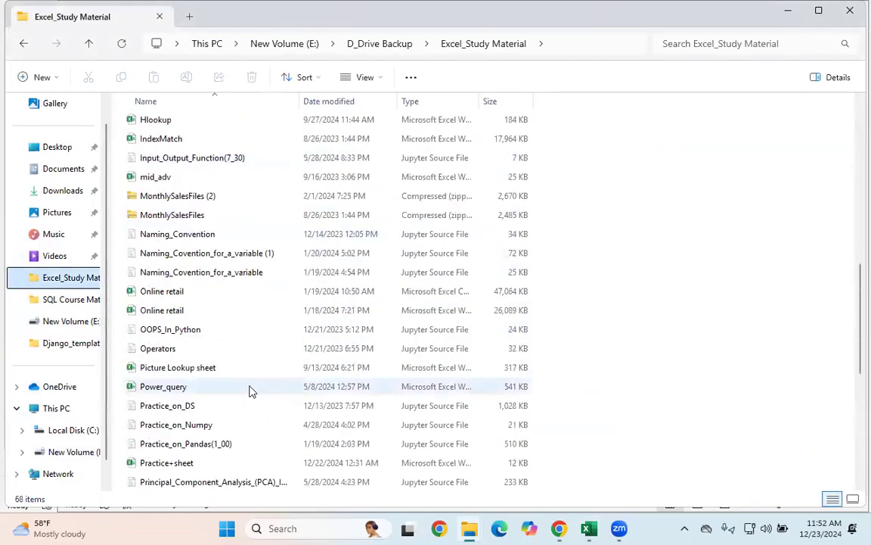
{"action": "scroll", "coordinate": [240, 458], "scroll_direction": "down", "scroll_amount": 2}
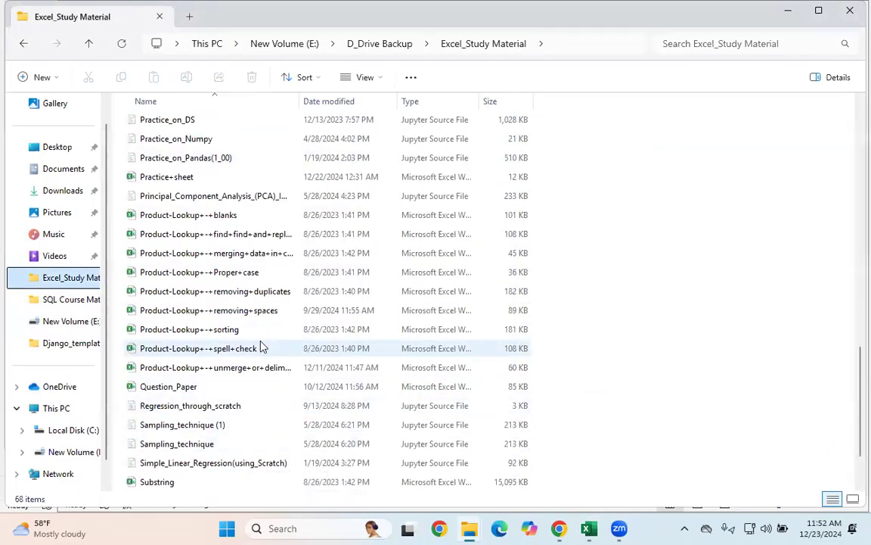
{"action": "scroll", "coordinate": [260, 366], "scroll_direction": "down", "scroll_amount": 2}
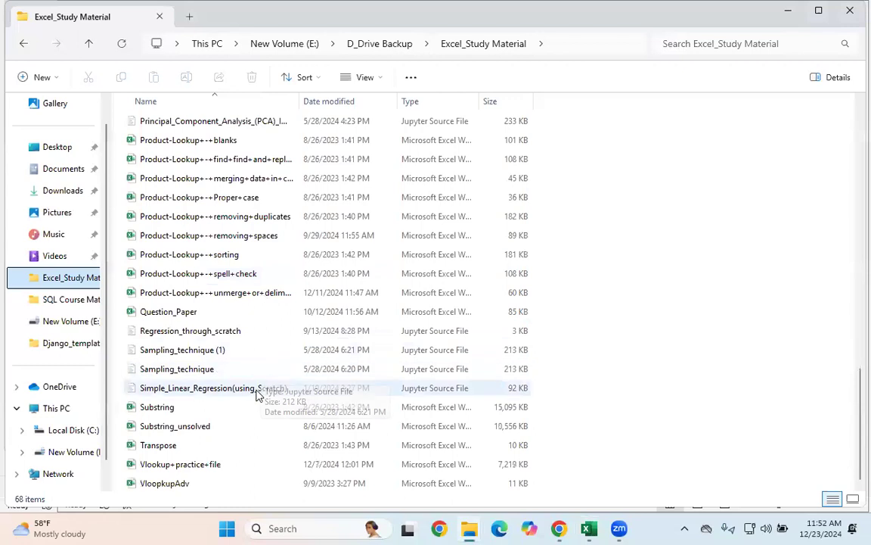
{"action": "left_click", "coordinate": [217, 464]}
{"action": "double_click", "coordinate": [219, 463]}
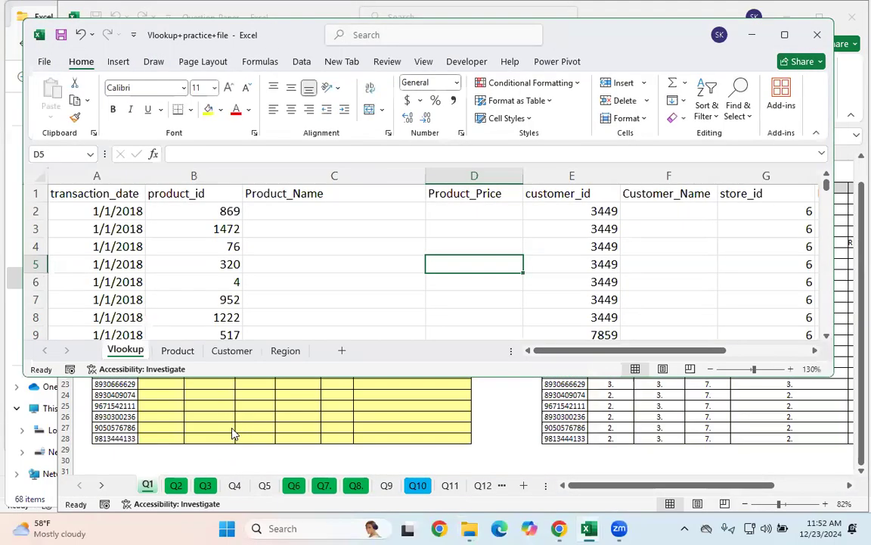
{"action": "left_click", "coordinate": [785, 35]}
- Check the empty Product_Name and Product_Price columns, and examine the matching columns and Product_id key on the Product sheet
{"action": "left_click", "coordinate": [216, 208]}
{"action": "left_click", "coordinate": [310, 192]}
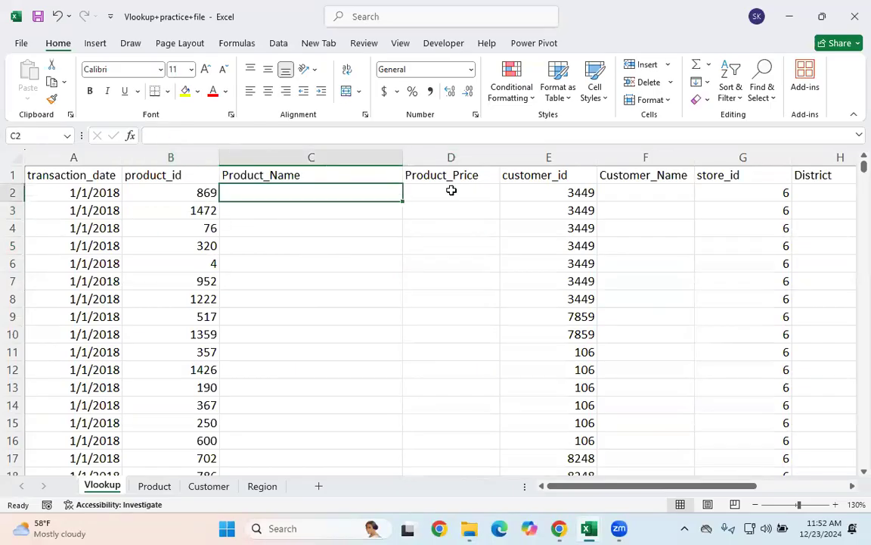
{"action": "left_click", "coordinate": [452, 190]}
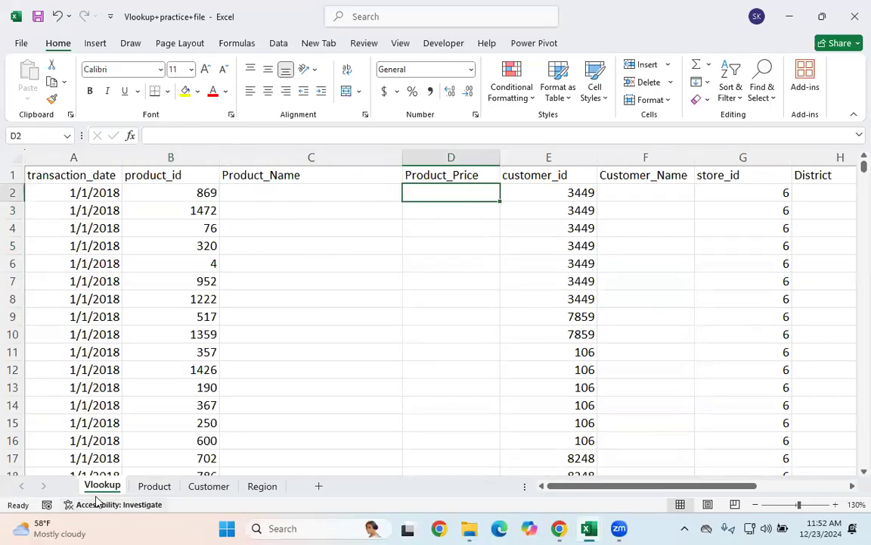
{"action": "left_click", "coordinate": [154, 485]}
{"action": "left_click", "coordinate": [127, 235]}
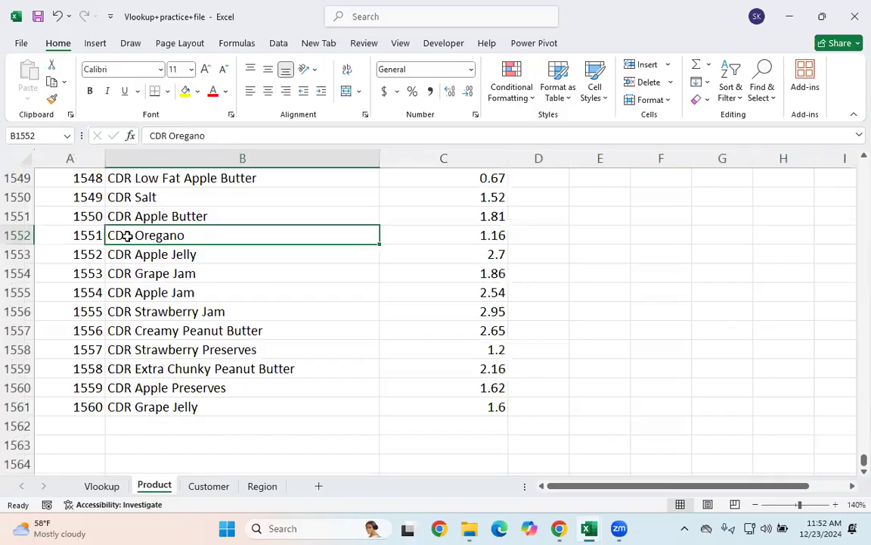
{"action": "key", "text": "ctrl+Up"}
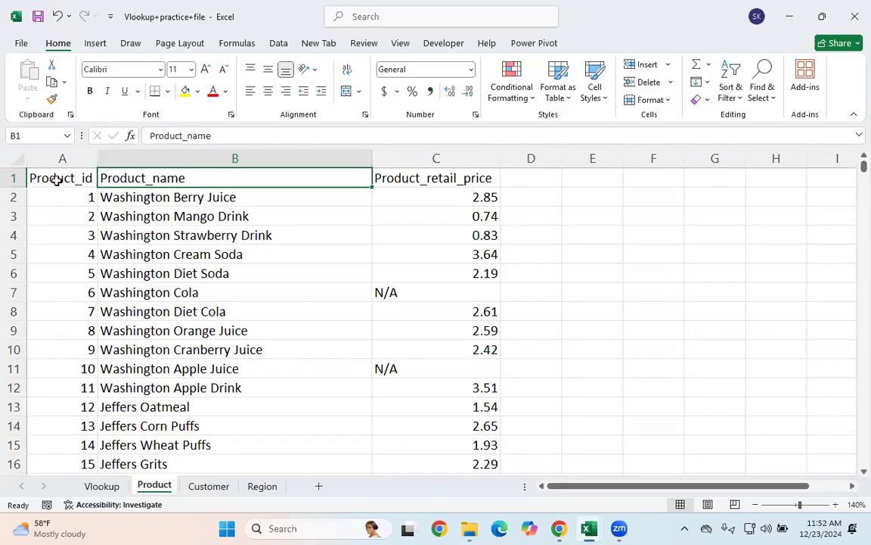
{"action": "left_click_drag", "start_coordinate": [57, 179], "coordinate": [60, 215]}
- Start an XLOOKUP formula in C2 of the Vlookup sheet with the product_id in B2 as lookup value
{"action": "left_click", "coordinate": [99, 487]}
{"action": "left_click_drag", "start_coordinate": [227, 194], "coordinate": [426, 387]}
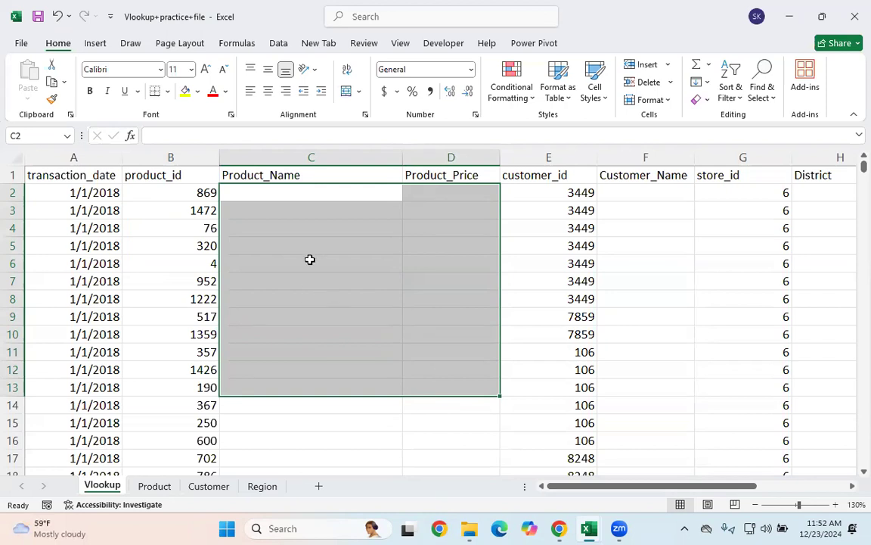
{"action": "left_click", "coordinate": [309, 227]}
{"action": "left_click", "coordinate": [308, 195]}
{"action": "type", "text": "=xl"}
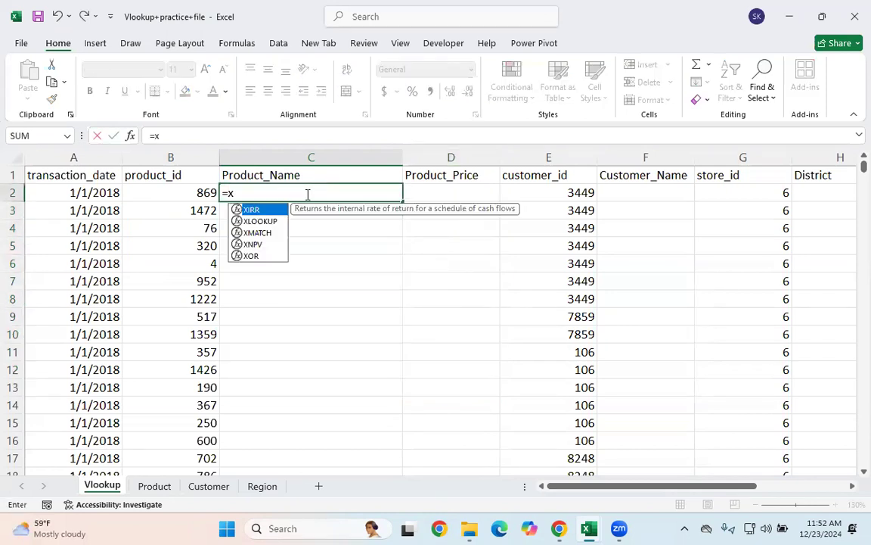
{"action": "key", "text": "Tab"}
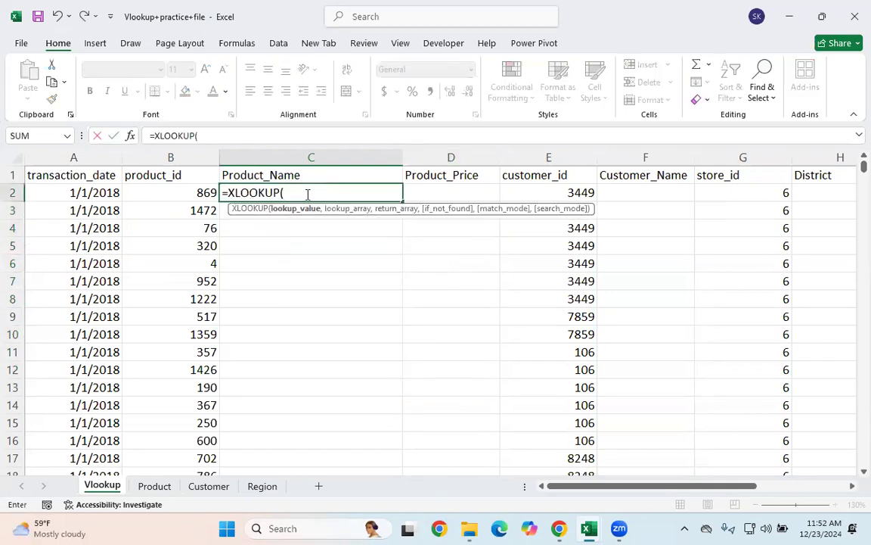
{"action": "left_click", "coordinate": [173, 191]}
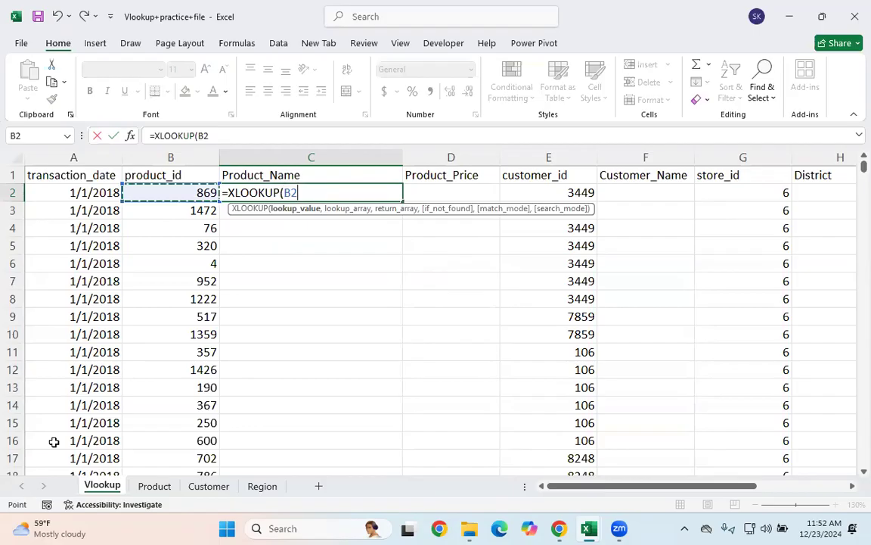
- Lock only the column of the lookup value as $B2 and continue to the lookup array argument
{"action": "left_click", "coordinate": [219, 137]}
{"action": "double_click", "coordinate": [202, 137]}
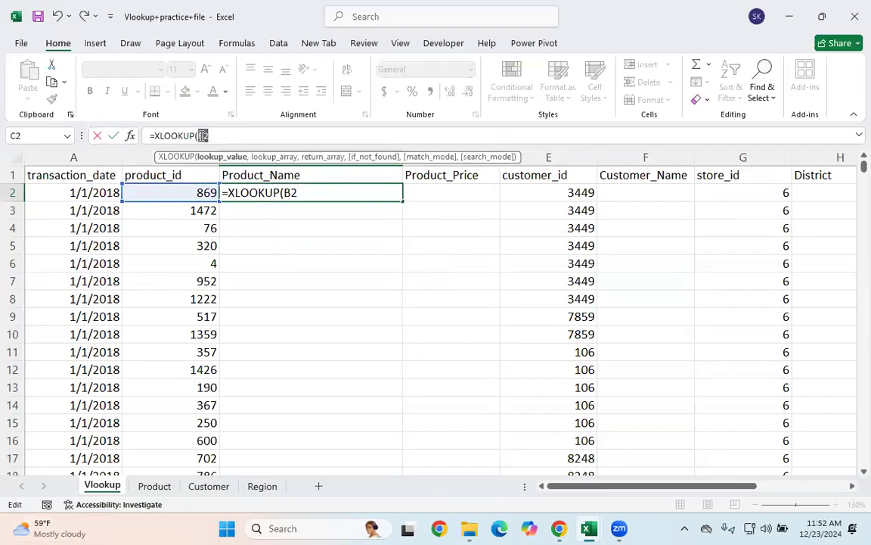
{"action": "key", "text": "F4"}
{"action": "left_click", "coordinate": [213, 137]}
{"action": "key", "text": "BackSpace"}
{"action": "type", "text": ","}
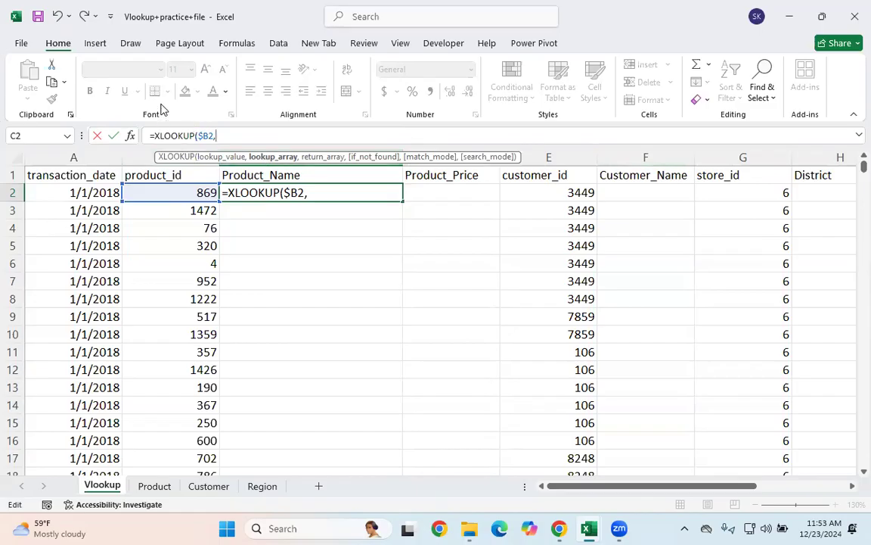
- Set the lookup array to Product_id range Product!$A$1:$A$1561 with absolute references and continue to the return array argument
{"action": "left_click", "coordinate": [173, 484]}
{"action": "left_click", "coordinate": [74, 191]}
{"action": "left_click", "coordinate": [76, 178]}
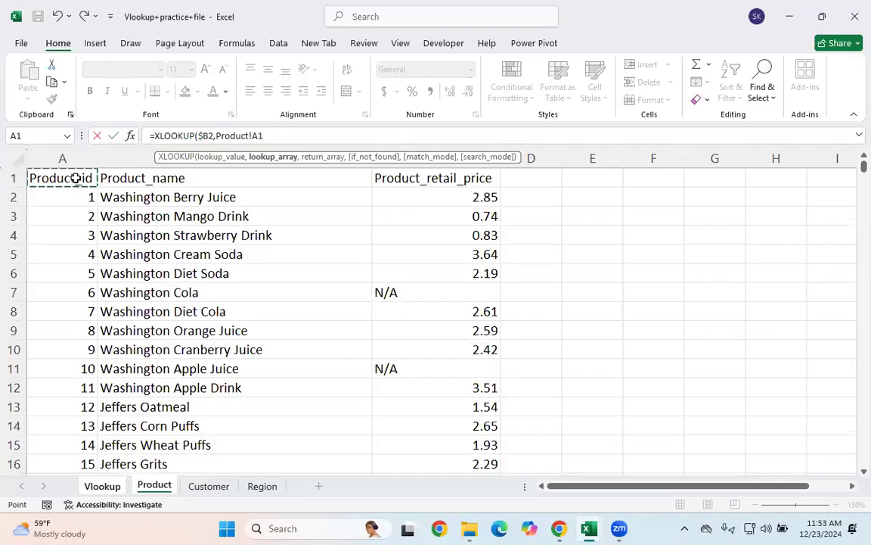
{"action": "key", "text": "ctrl+shift+Down"}
{"action": "left_click_drag", "start_coordinate": [291, 135], "coordinate": [219, 137]}
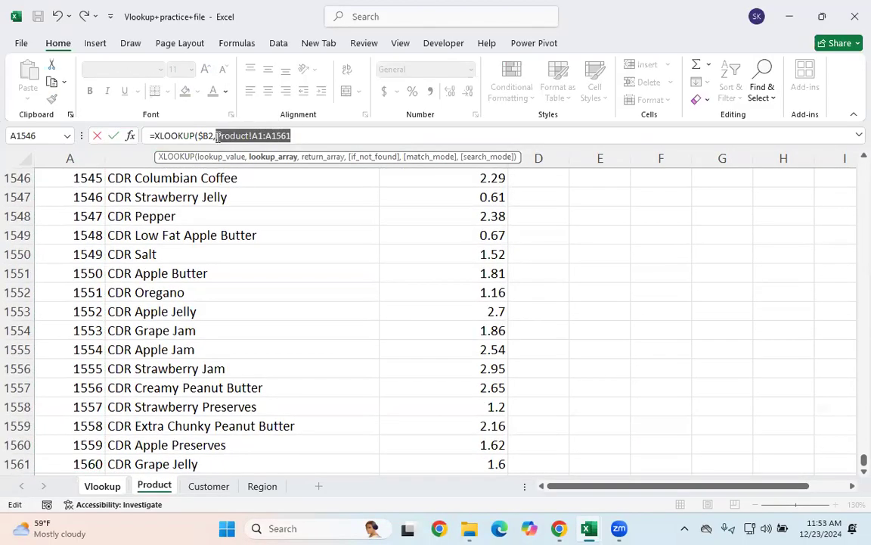
{"action": "key", "text": "F4"}
{"action": "left_click", "coordinate": [252, 136]}
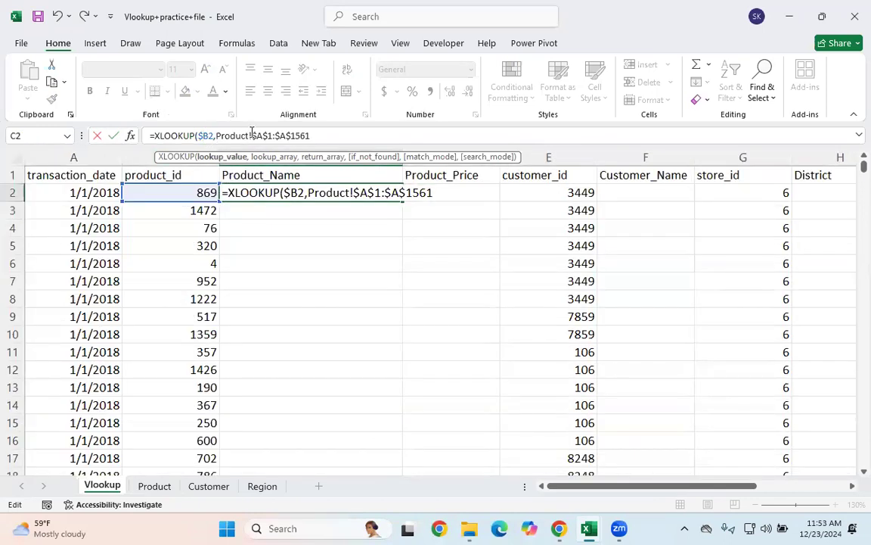
{"action": "left_click_drag", "start_coordinate": [310, 134], "coordinate": [216, 135]}
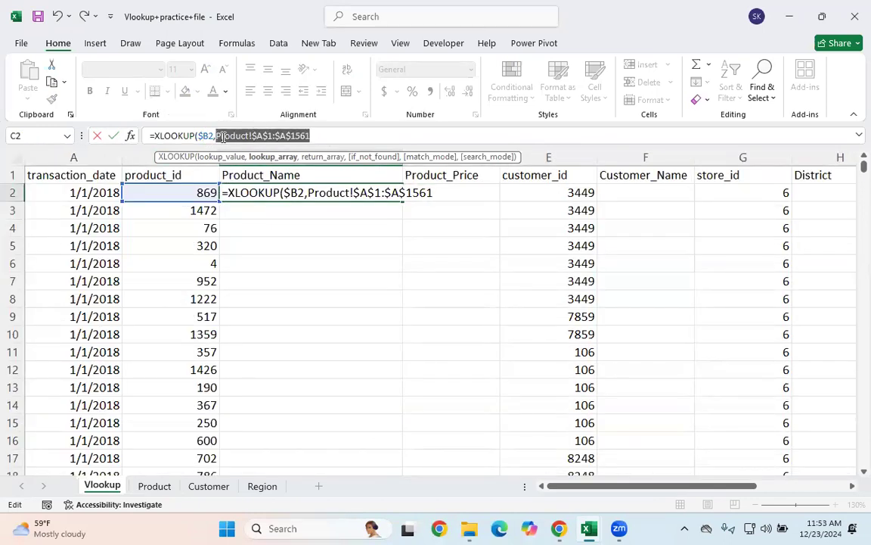
{"action": "left_click", "coordinate": [341, 132]}
{"action": "type", "text": ","}
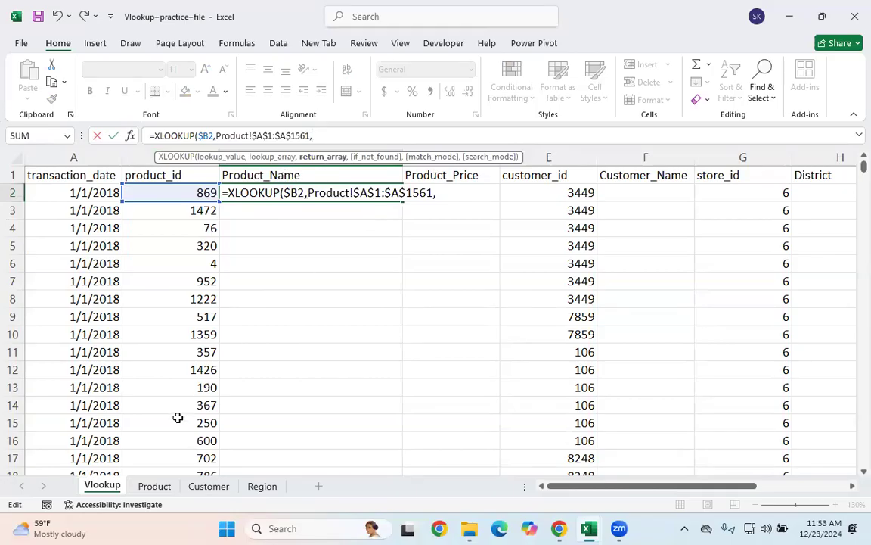
- Set the return array to the name and price columns, Product!$B$1:$C$1561, with absolute references and continue to the if_not_found argument
{"action": "left_click", "coordinate": [147, 486]}
{"action": "left_click", "coordinate": [173, 212]}
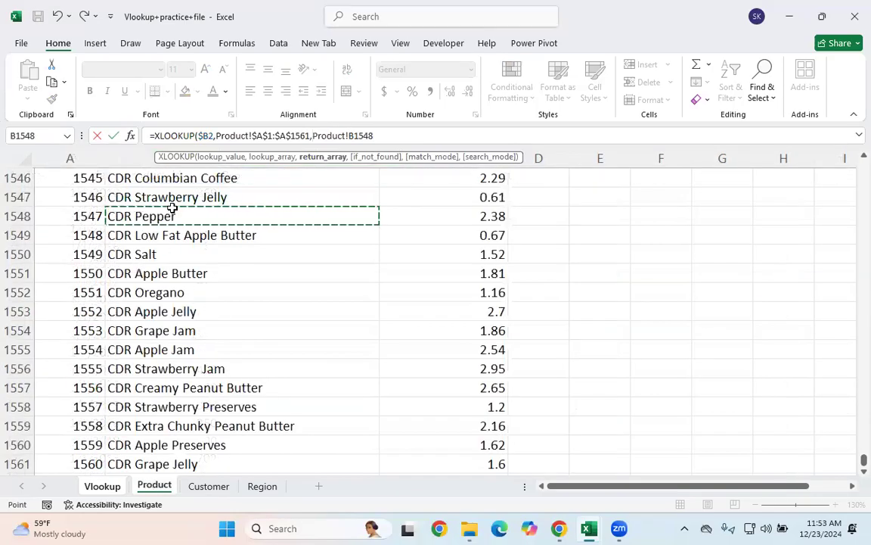
{"action": "key", "text": "ctrl+Up"}
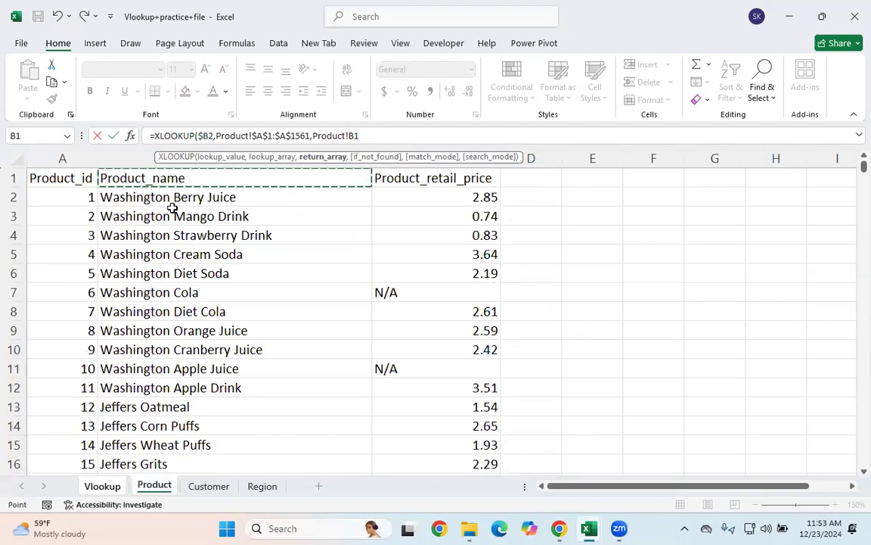
{"action": "key", "text": "ctrl+shift+Right"}
{"action": "key", "text": "ctrl+shift+Down"}
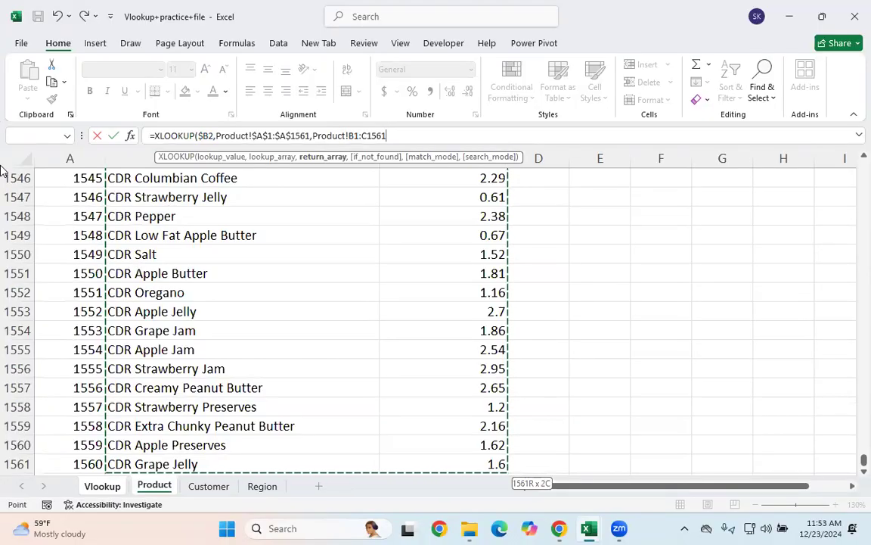
{"action": "left_click_drag", "start_coordinate": [387, 135], "coordinate": [315, 134]}
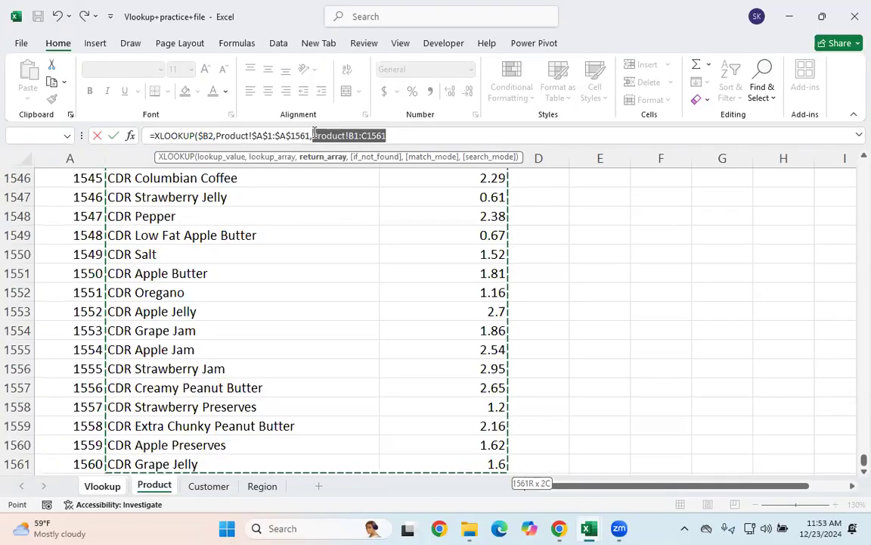
{"action": "key", "text": "F4"}
{"action": "type", "text": ","}
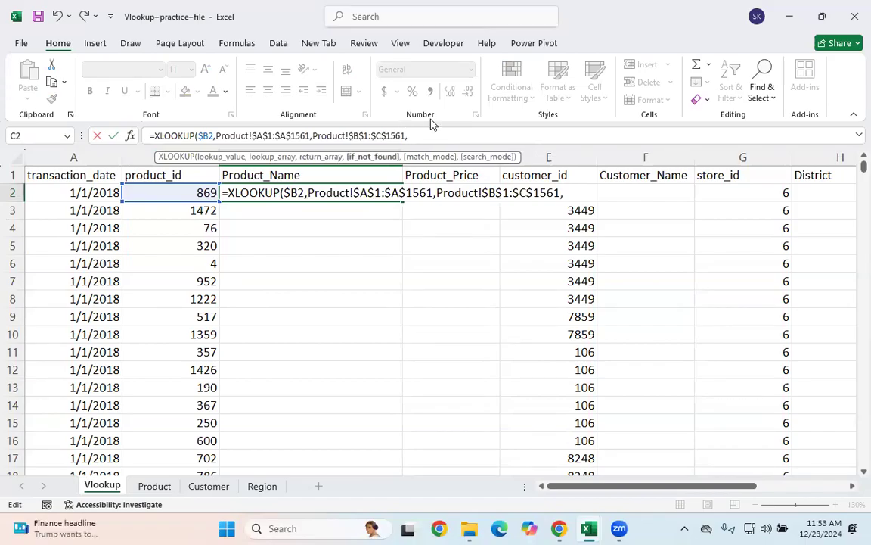
- Complete the XLOOKUP formula with "Not Found" as the if_not_found text and 0 for exact match
{"action": "type", "text": "\"Not Found\","}
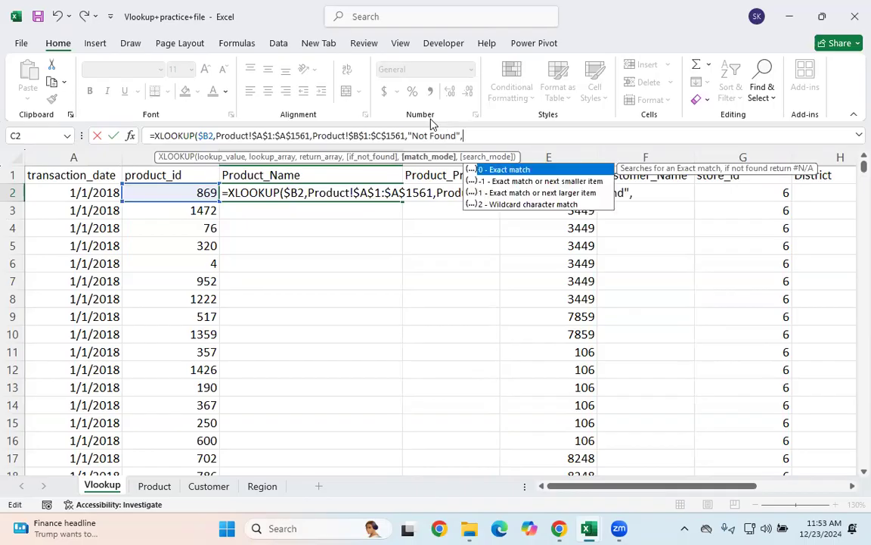
{"action": "type", "text": "0"}
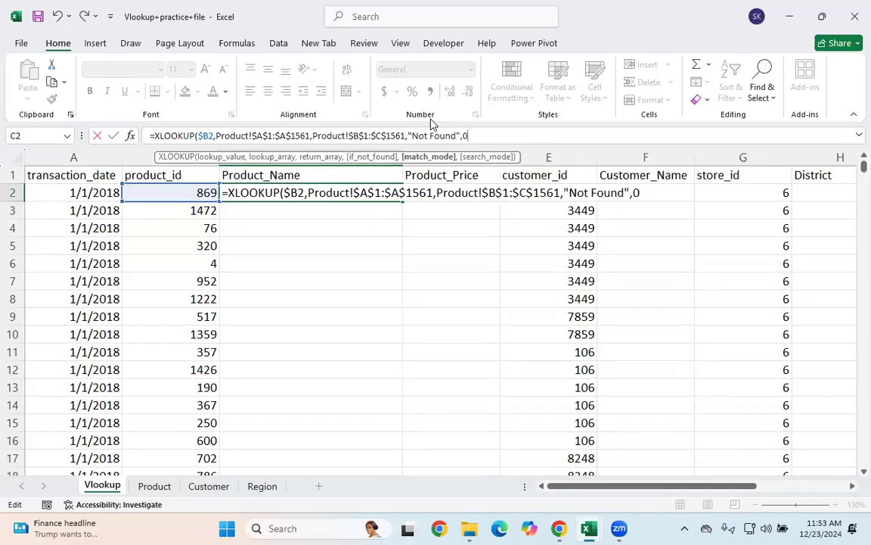
{"action": "type", "text": ")"}
{"action": "key", "text": "Return"}
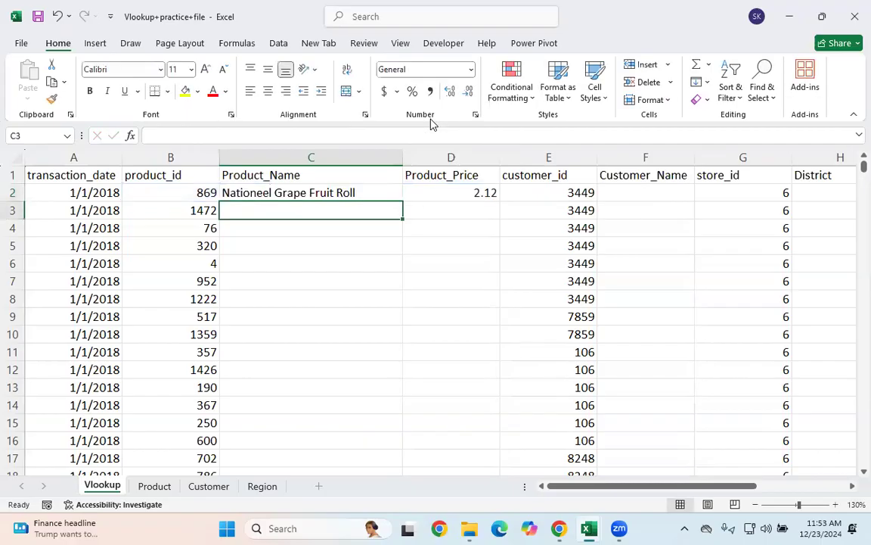
- Inspect the two-column XLOOKUP result and copy C2:D2 on the Vlookup sheet
{"action": "left_click", "coordinate": [329, 197]}
{"action": "left_click", "coordinate": [447, 195], "text": "shift"}
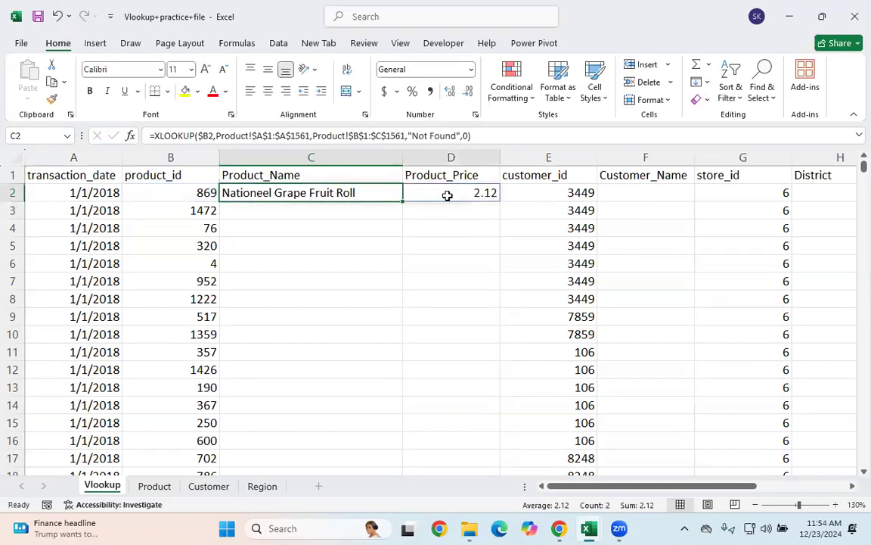
{"action": "left_click", "coordinate": [505, 209]}
{"action": "left_click", "coordinate": [454, 280]}
{"action": "left_click_drag", "start_coordinate": [311, 199], "coordinate": [498, 196]}
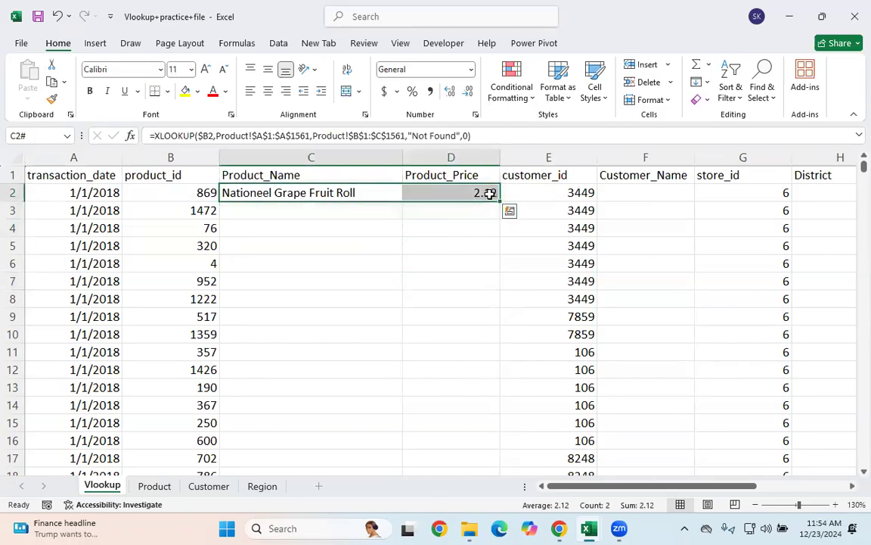
{"action": "key", "text": "ctrl+c"}
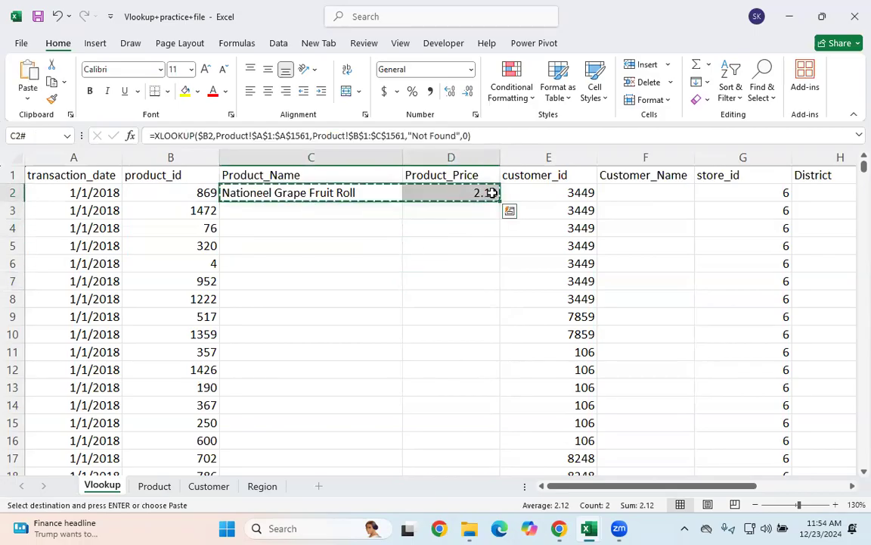
{"action": "left_click", "coordinate": [460, 263]}
{"action": "left_click", "coordinate": [477, 193]}
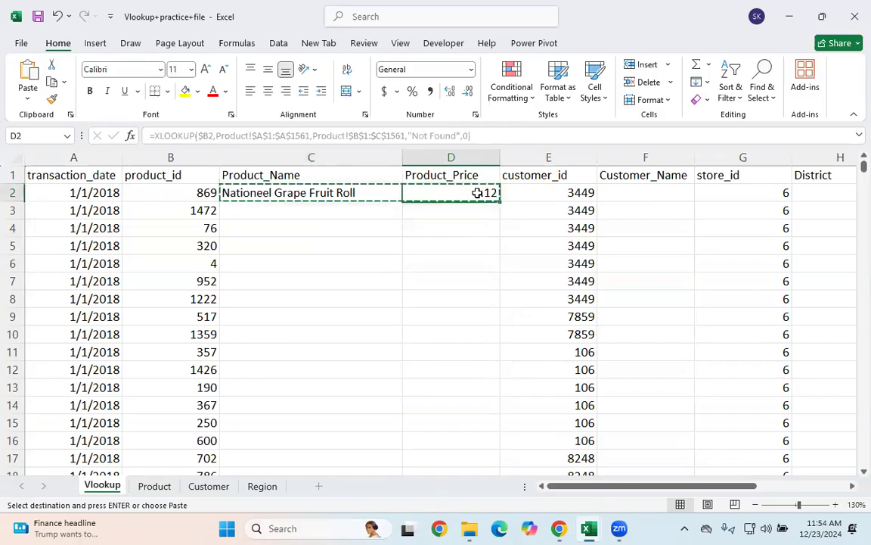
{"action": "left_click", "coordinate": [467, 229]}
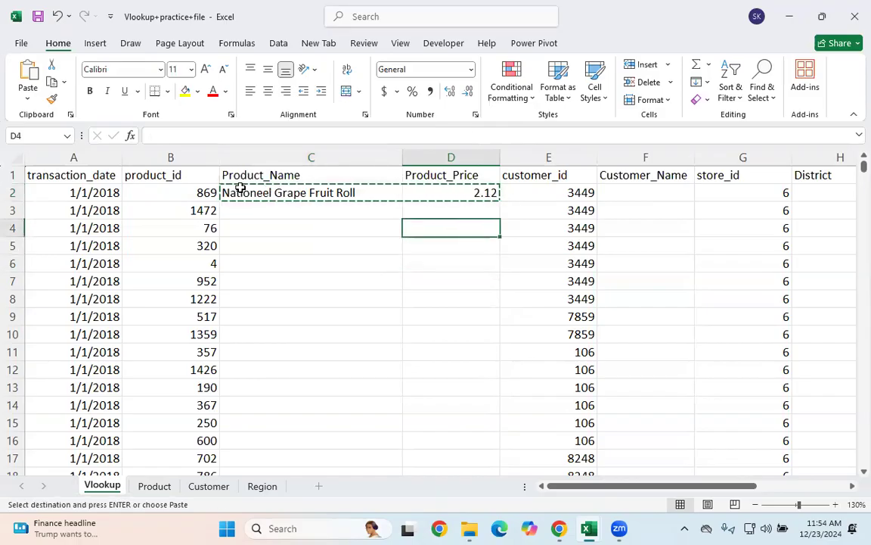
{"action": "left_click", "coordinate": [179, 190]}
{"action": "left_click_drag", "start_coordinate": [290, 185], "coordinate": [469, 198]}
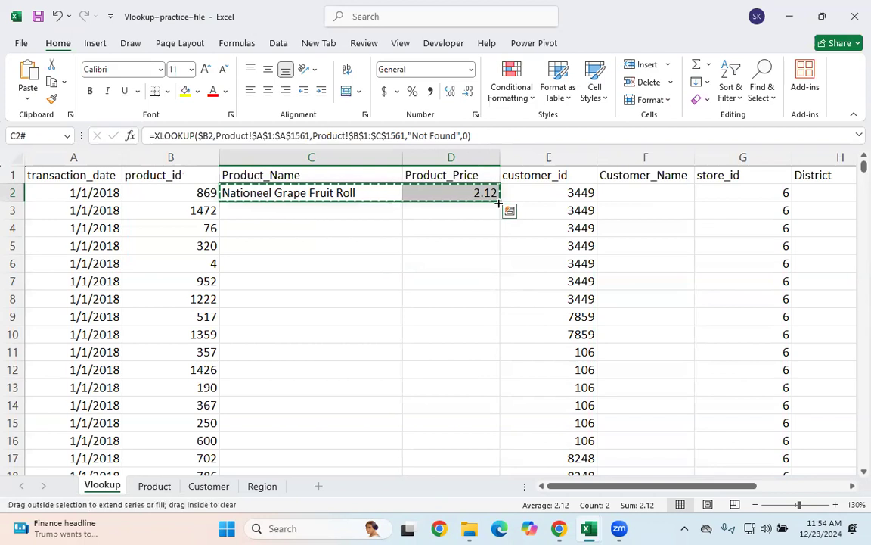
- Paste the copied XLOOKUP into the Product_Name and Product_Price columns from row 2 down to row 269721
{"action": "left_click", "coordinate": [190, 189]}
{"action": "key", "text": "ctrl+Down"}
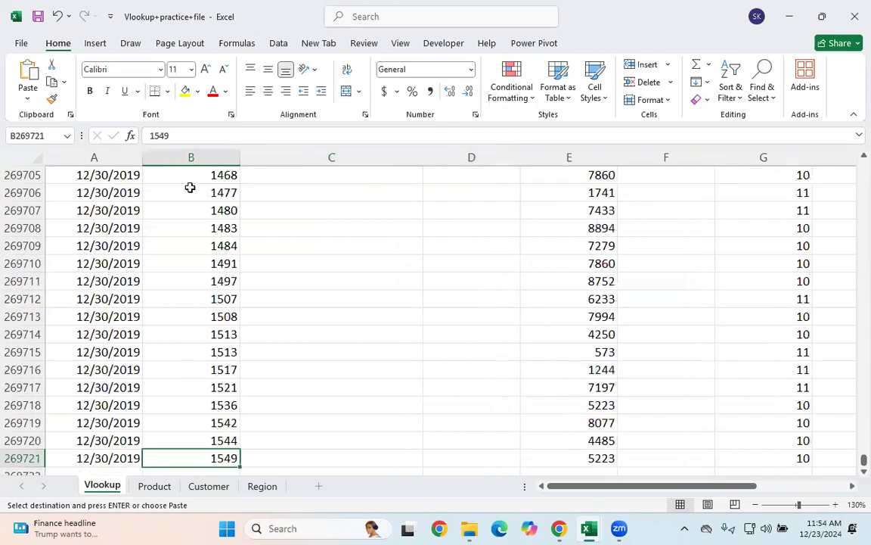
{"action": "key", "text": "Right"}
{"action": "key", "text": "shift+Right"}
{"action": "key", "text": "ctrl+shift+Up"}
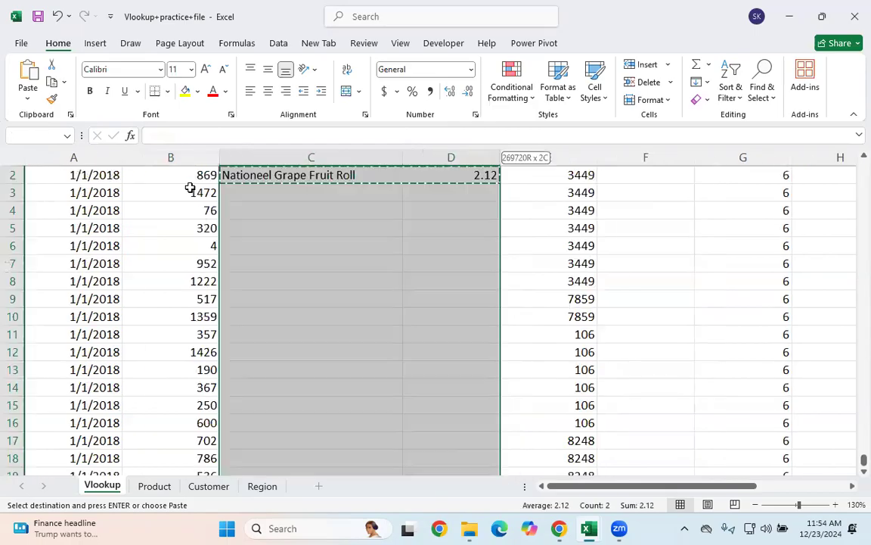
{"action": "key", "text": "Return"}
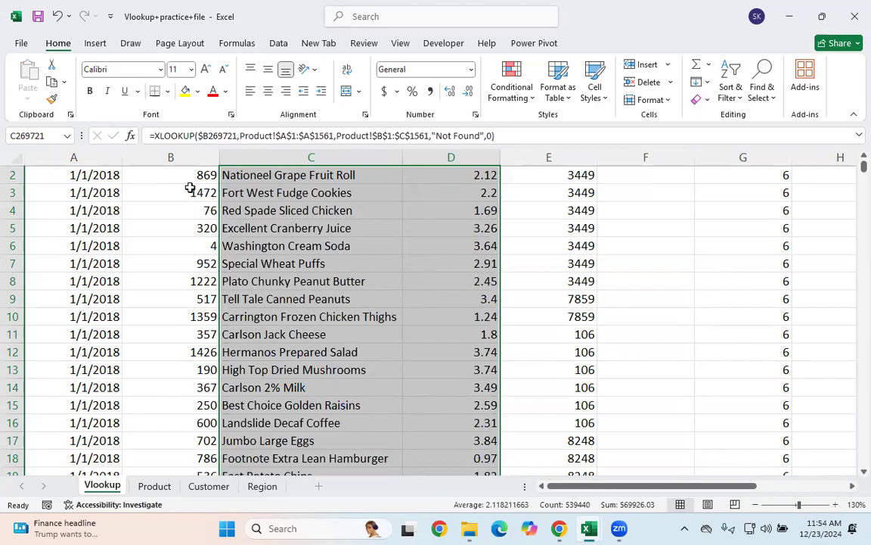
{"action": "scroll", "coordinate": [454, 302], "scroll_direction": "up", "scroll_amount": 1}
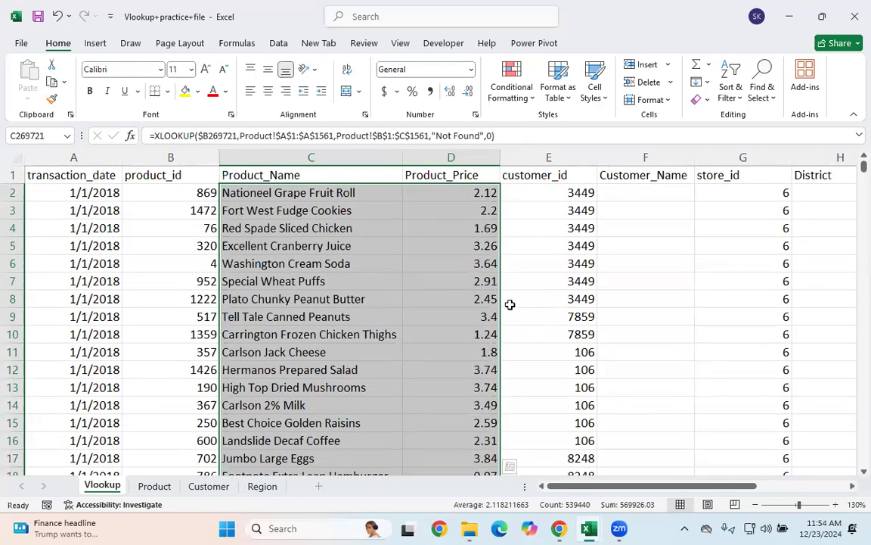
{"action": "left_click", "coordinate": [393, 311]}
- Try to insert cells at the Product_name header in B1 of the Product sheet
{"action": "left_click", "coordinate": [155, 486]}
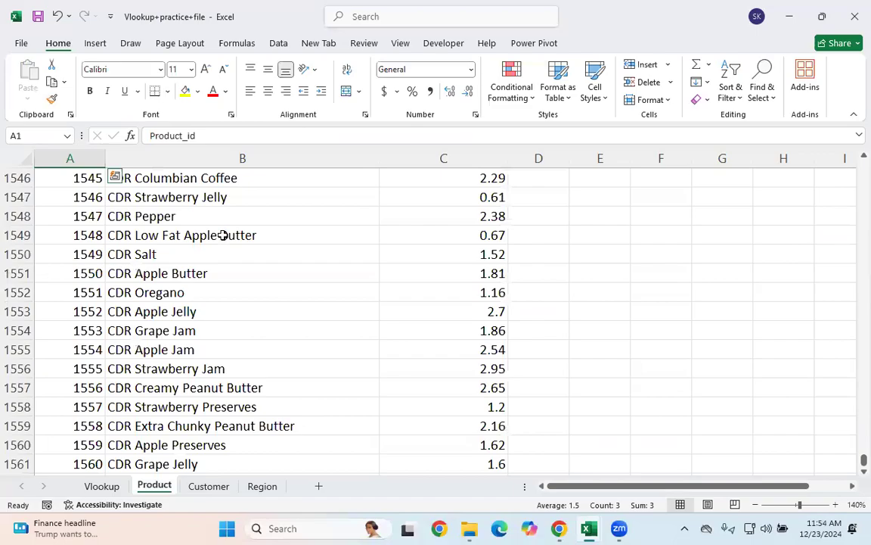
{"action": "left_click", "coordinate": [221, 235]}
{"action": "key", "text": "ctrl+Up"}
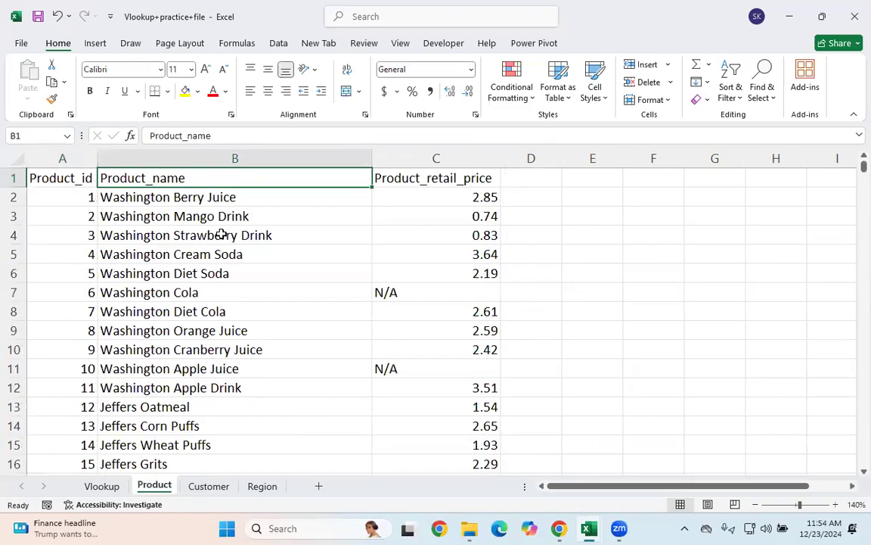
{"action": "key", "text": "ctrl+shift+plus"}
{"action": "left_click", "coordinate": [326, 320]}
{"action": "left_click", "coordinate": [345, 338]}
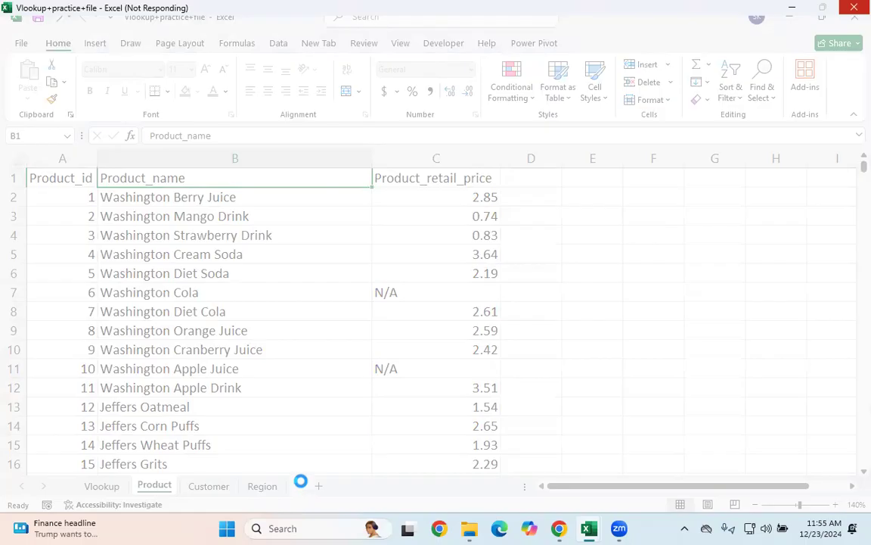
{"action": "left_click", "coordinate": [305, 529]}
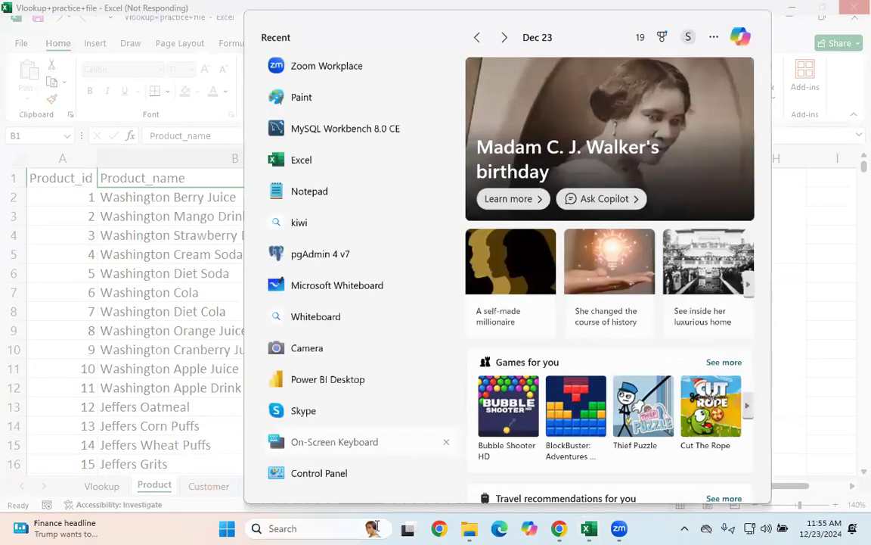
{"action": "left_click", "coordinate": [334, 442]}
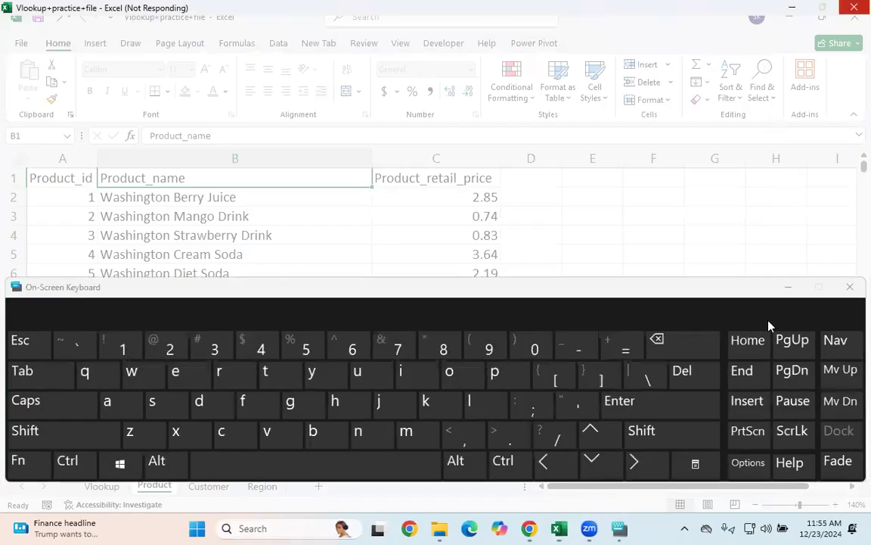
{"action": "left_click", "coordinate": [850, 287]}
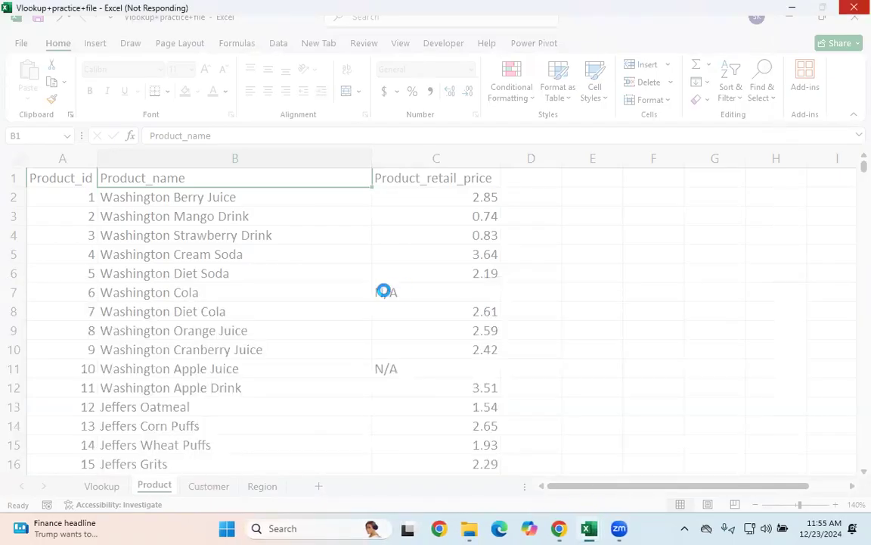
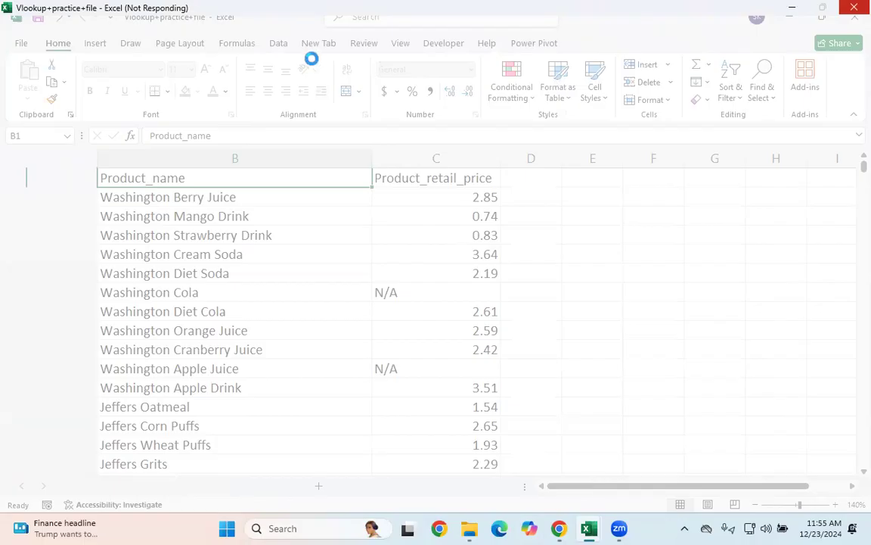
- Close the unresponsive Vlookup+practice+file workbook and choose to close the program
{"action": "mouse_move", "coordinate": [589, 528]}
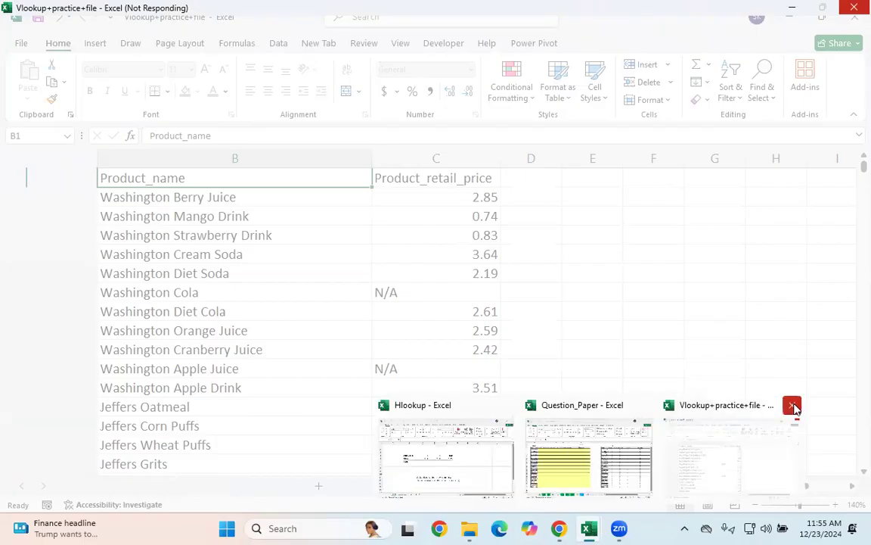
{"action": "left_click", "coordinate": [790, 407]}
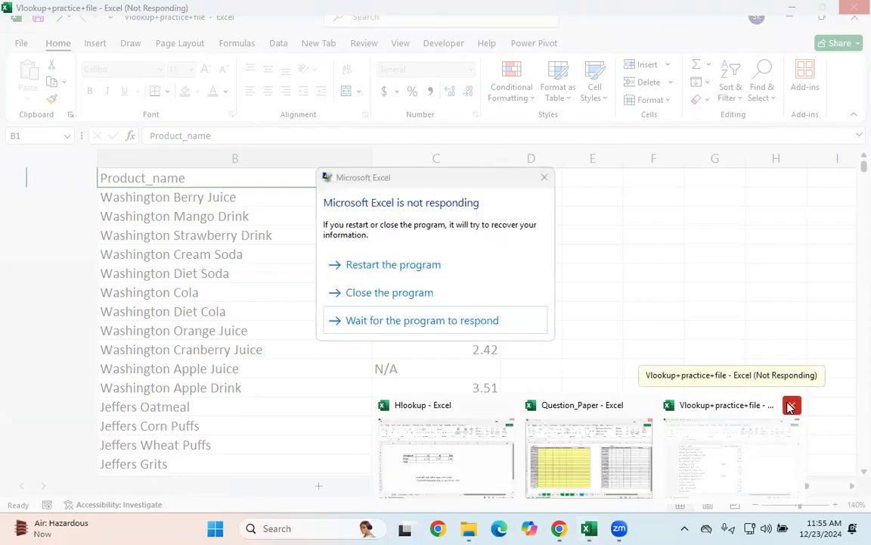
{"action": "left_click", "coordinate": [386, 293]}
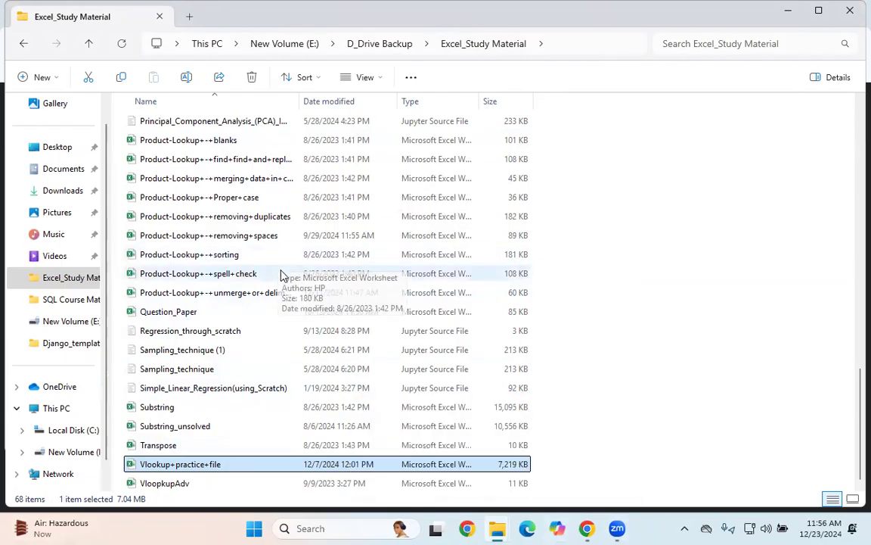
- Search the Excel_Study Material folder for "q" and open the Question_Paper workbook stored directly in that folder
{"action": "scroll", "coordinate": [361, 252], "scroll_direction": "up", "scroll_amount": 8}
{"action": "scroll", "coordinate": [362, 252], "scroll_direction": "up", "scroll_amount": 6}
{"action": "left_click", "coordinate": [708, 43]}
{"action": "type", "text": "2"}
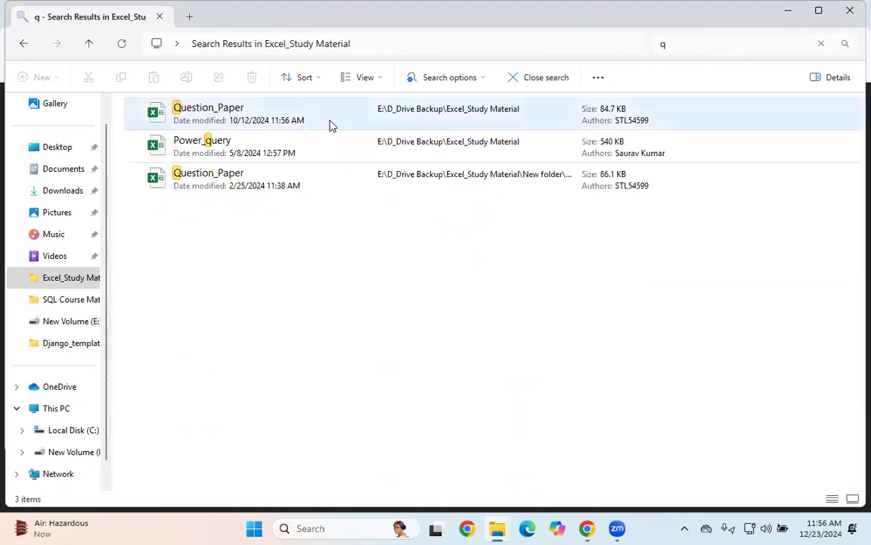
{"action": "double_click", "coordinate": [331, 125]}
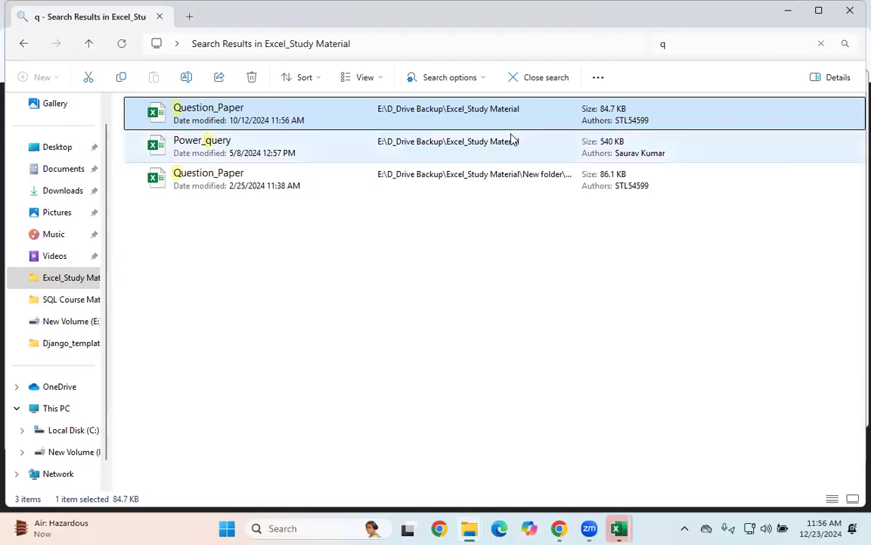
- Switch to the original Question_Paper workbook in Excel and stretch its window to the full screen height
{"action": "left_click", "coordinate": [621, 529]}
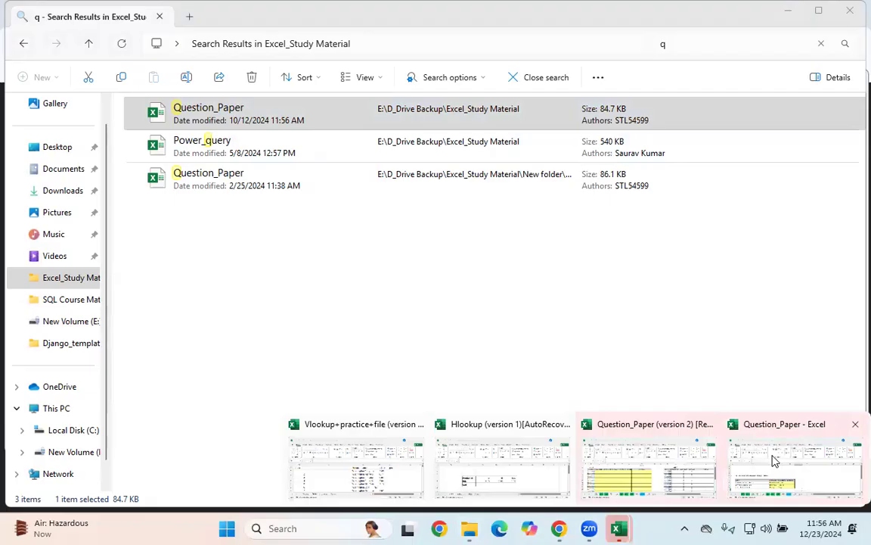
{"action": "left_click", "coordinate": [776, 461]}
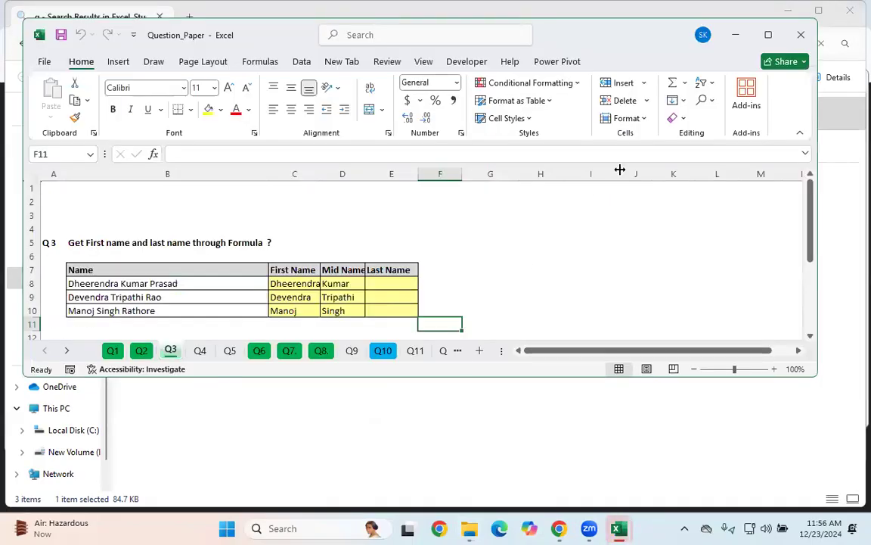
{"action": "double_click", "coordinate": [545, 381]}
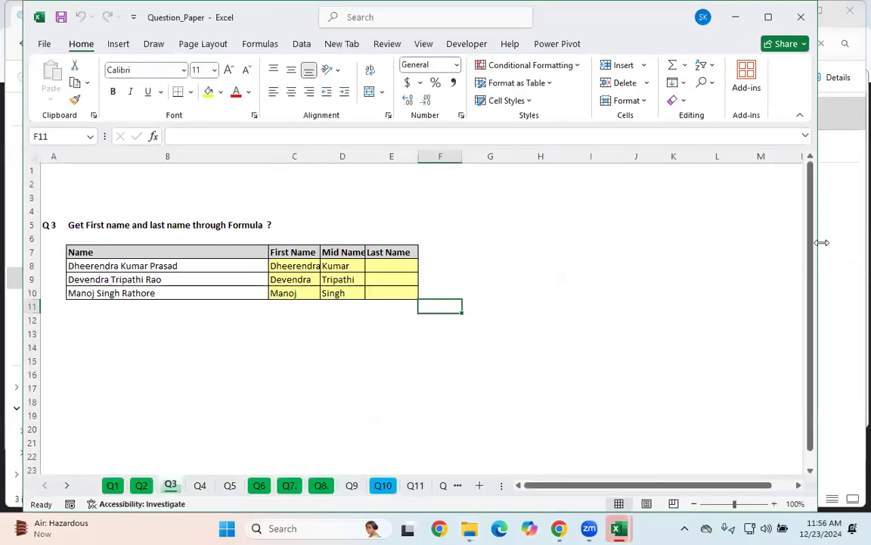
- Look through question sheets Q10 to Q13 and open the Q14 sheet with the reverse lookup question
{"action": "left_click", "coordinate": [382, 485]}
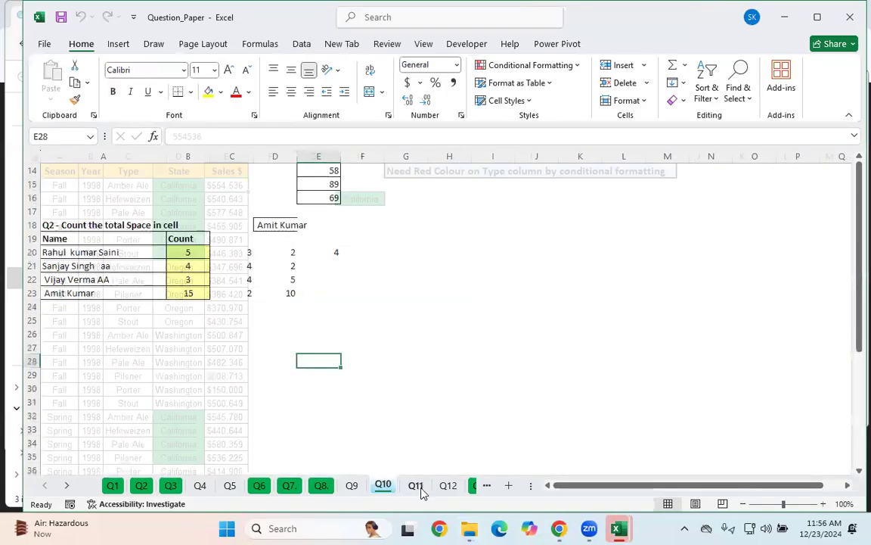
{"action": "left_click", "coordinate": [416, 485]}
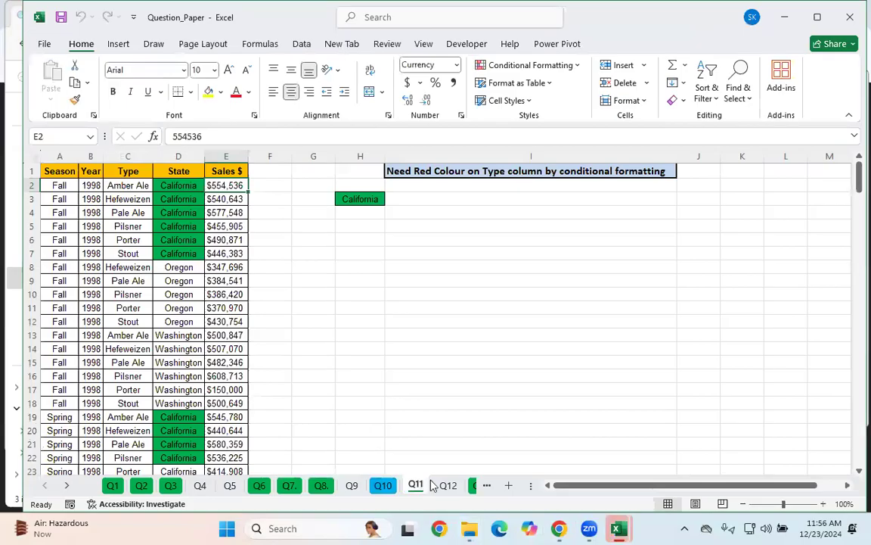
{"action": "left_click", "coordinate": [352, 485]}
{"action": "left_click", "coordinate": [415, 484]}
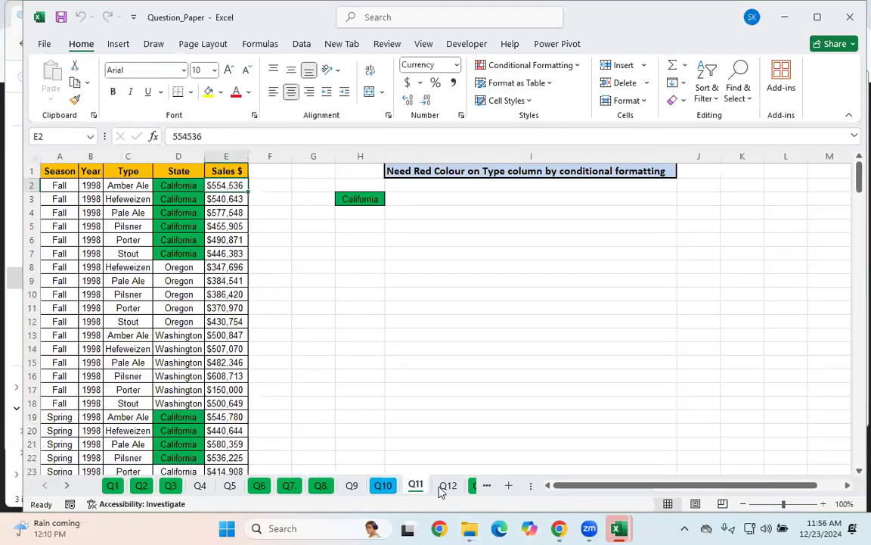
{"action": "left_click", "coordinate": [448, 485]}
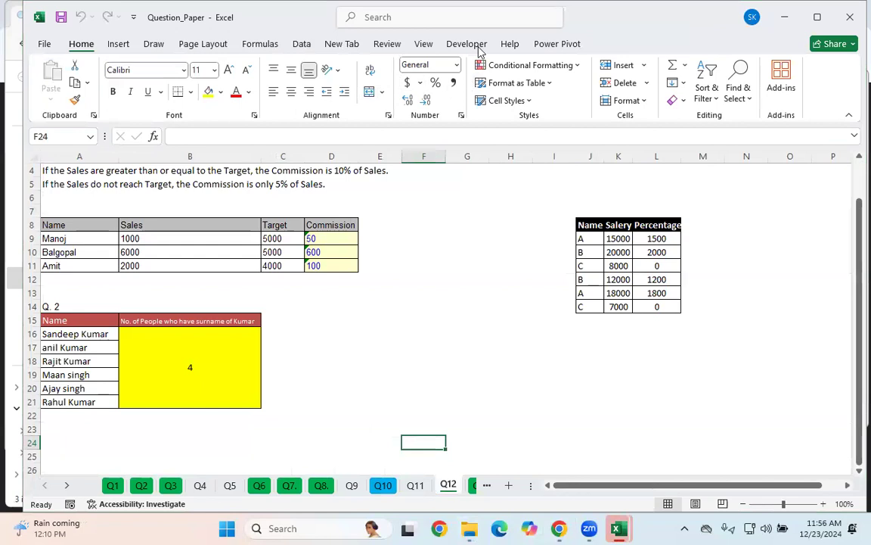
{"action": "key", "text": "alt+F11"}
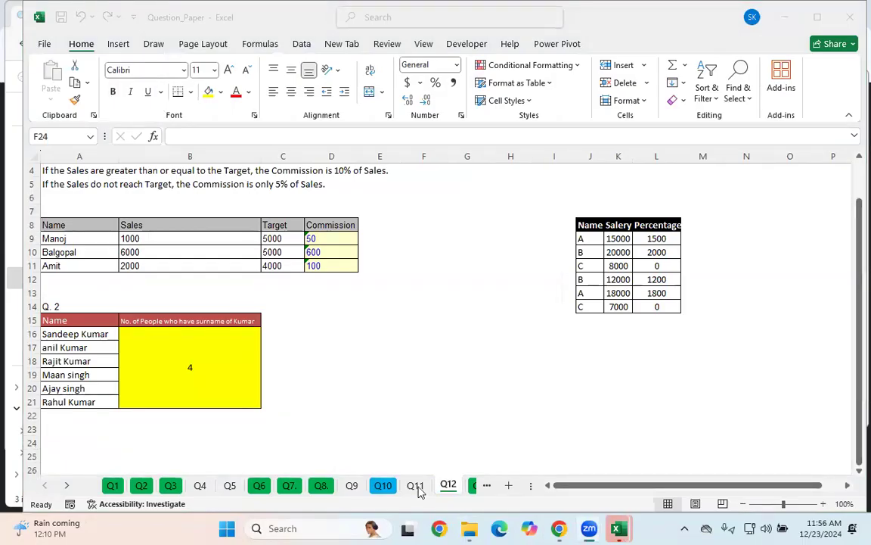
{"action": "left_click", "coordinate": [474, 485]}
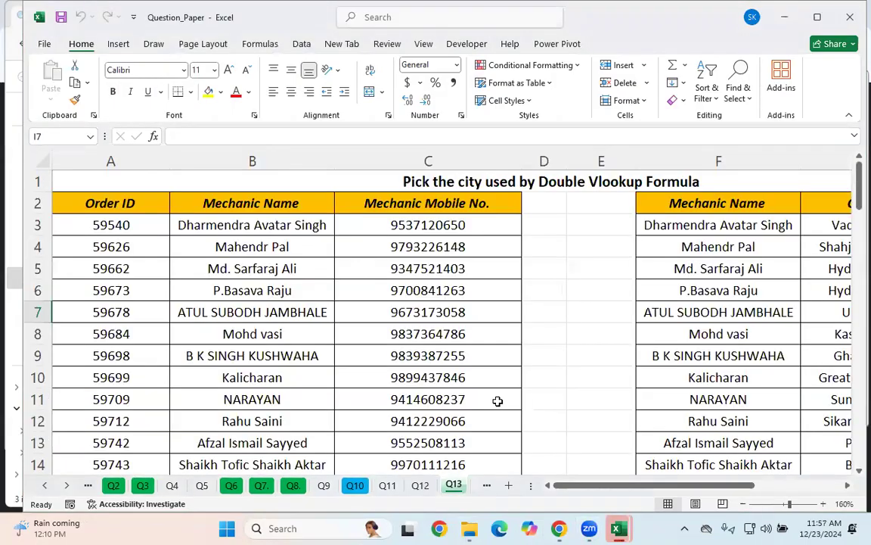
{"action": "left_click", "coordinate": [477, 487]}
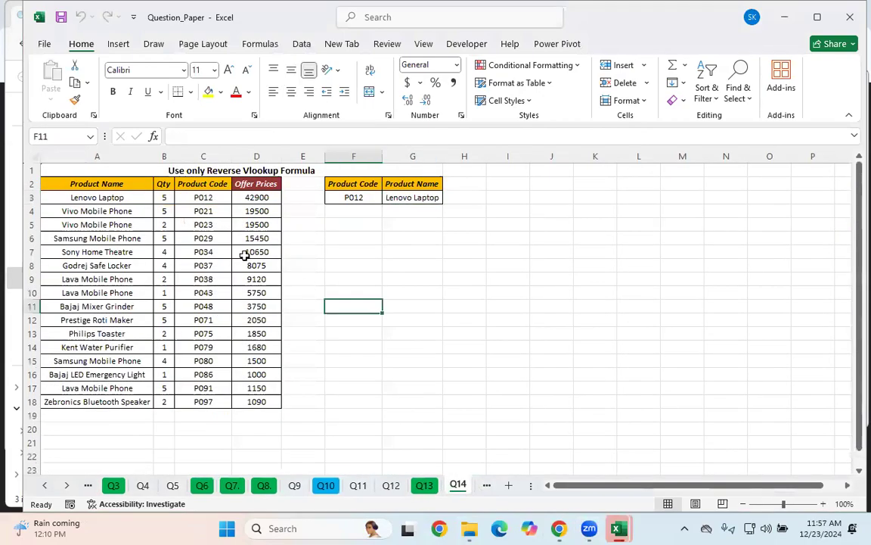
- Clear the existing Product Name answer beside code P012 in cell G3 of Q14
{"action": "left_click", "coordinate": [349, 250]}
{"action": "left_click", "coordinate": [350, 200]}
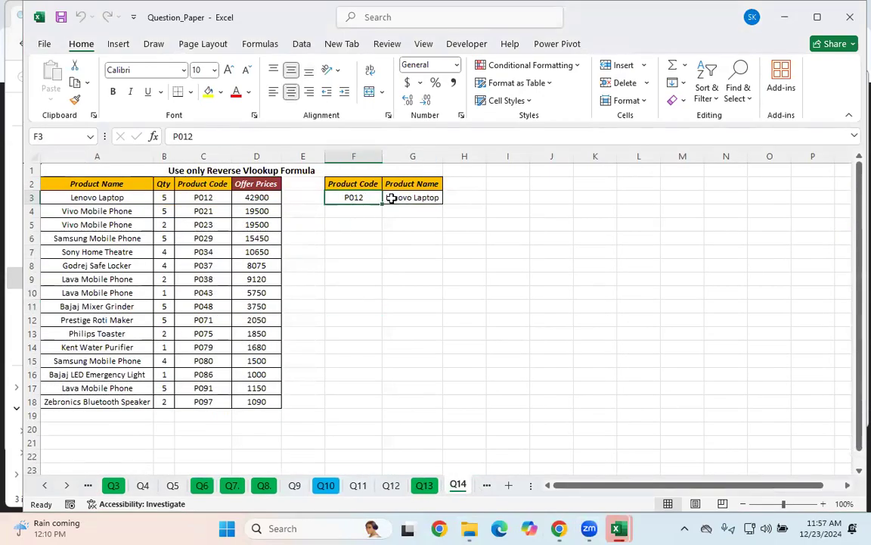
{"action": "left_click", "coordinate": [391, 197]}
{"action": "key", "text": "Delete"}
{"action": "key", "text": "Return"}
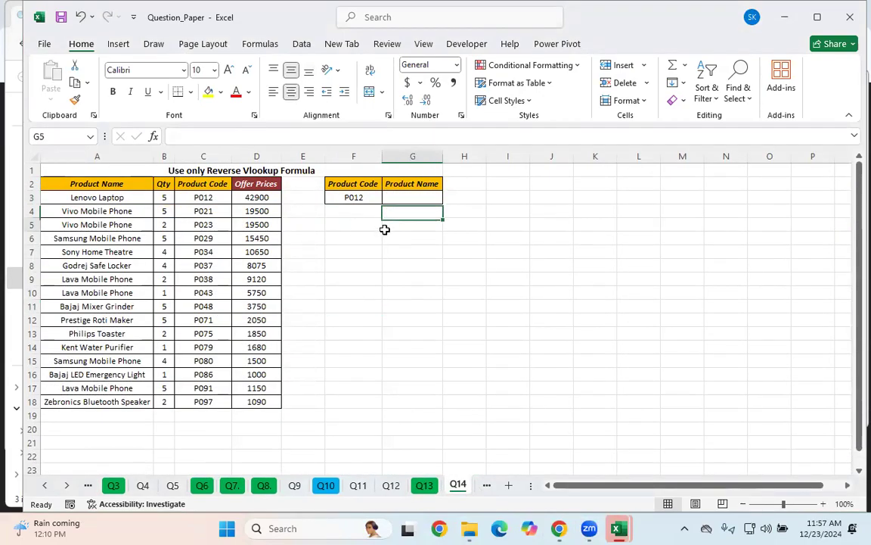
- Review the Product Code column and widen column G so the Product Name cell has room for a long formula
{"action": "left_click", "coordinate": [385, 227]}
{"action": "left_click_drag", "start_coordinate": [200, 185], "coordinate": [211, 387]}
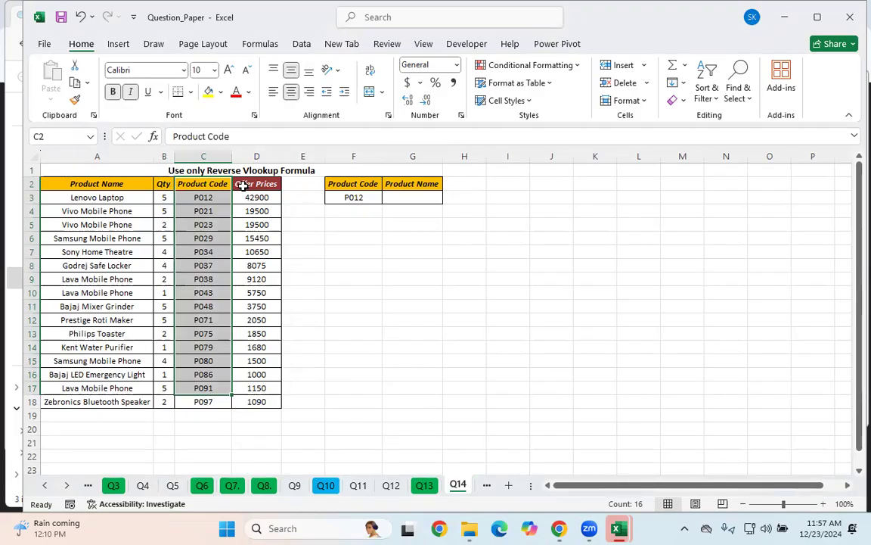
{"action": "left_click", "coordinate": [449, 239]}
{"action": "left_click", "coordinate": [415, 199]}
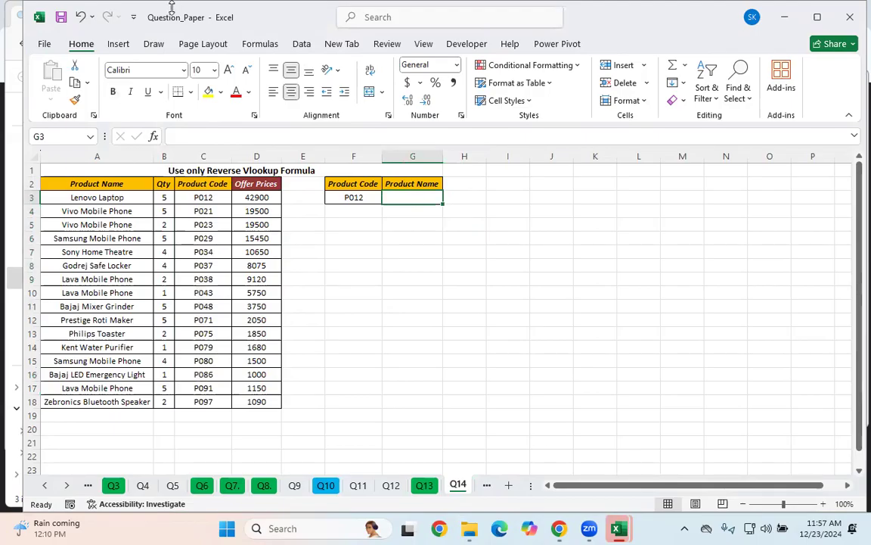
{"action": "left_click_drag", "start_coordinate": [443, 156], "coordinate": [561, 155]}
{"action": "left_click", "coordinate": [473, 249]}
- Start an XLOOKUP formula in G3 with F3 as the lookup value and C2:C18 as the lookup array
{"action": "left_click", "coordinate": [481, 196]}
{"action": "type", "text": "=xl"}
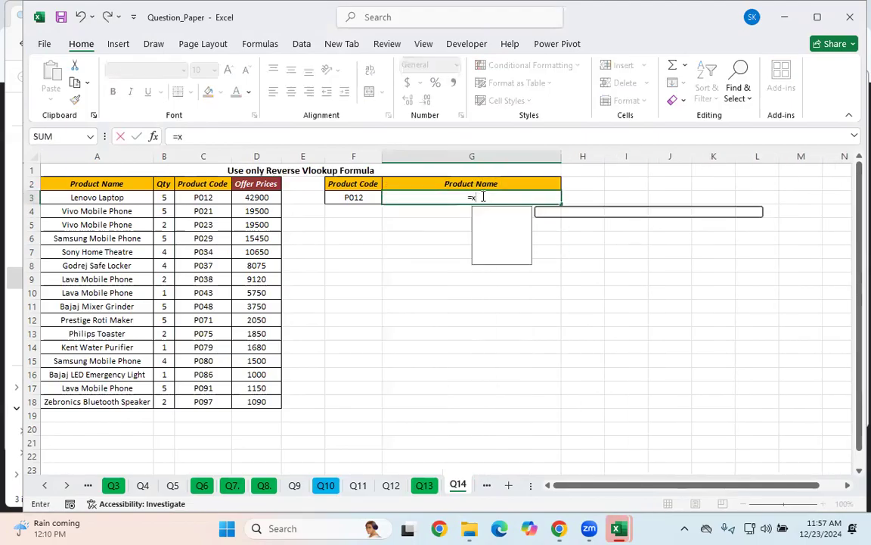
{"action": "key", "text": "Tab"}
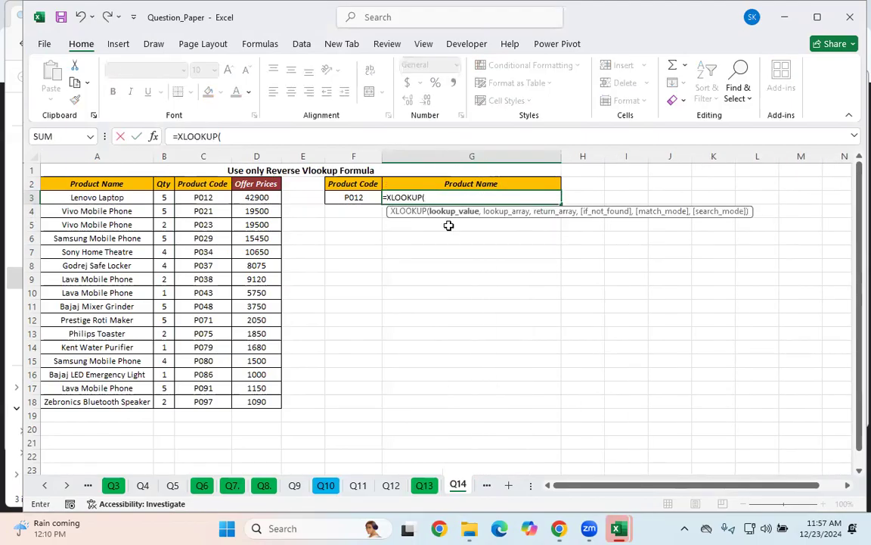
{"action": "left_click", "coordinate": [352, 196]}
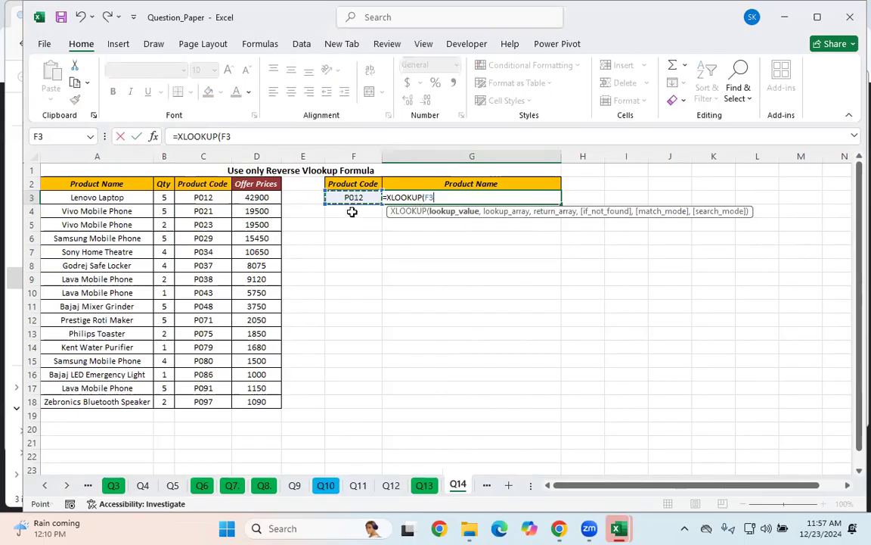
{"action": "left_click", "coordinate": [317, 136]}
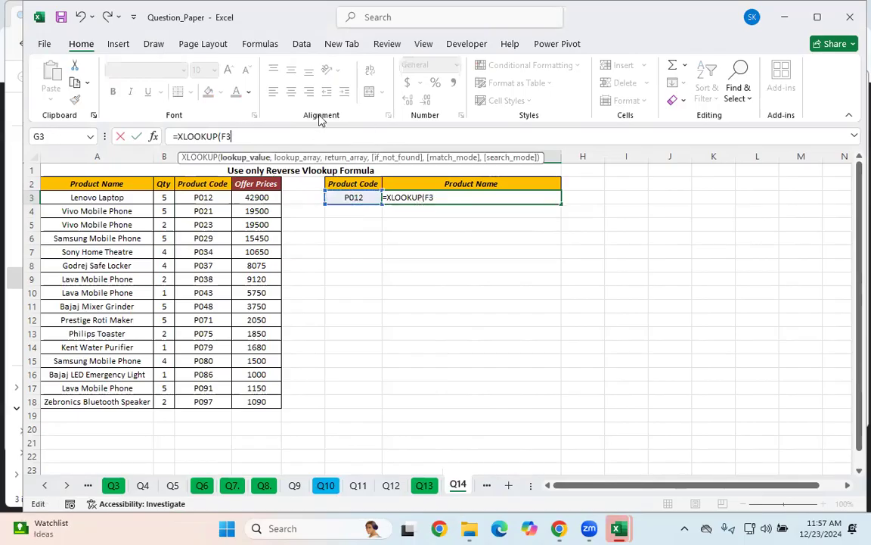
{"action": "type", "text": ","}
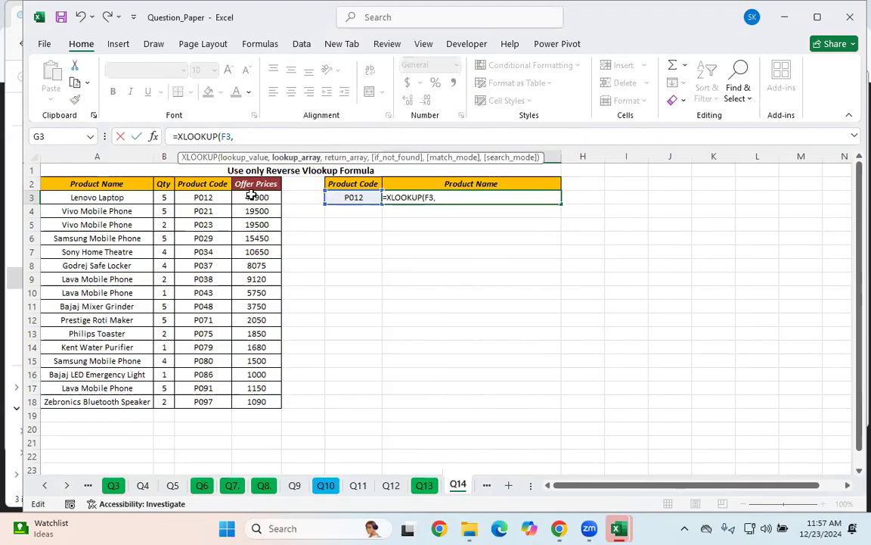
{"action": "left_click", "coordinate": [207, 184]}
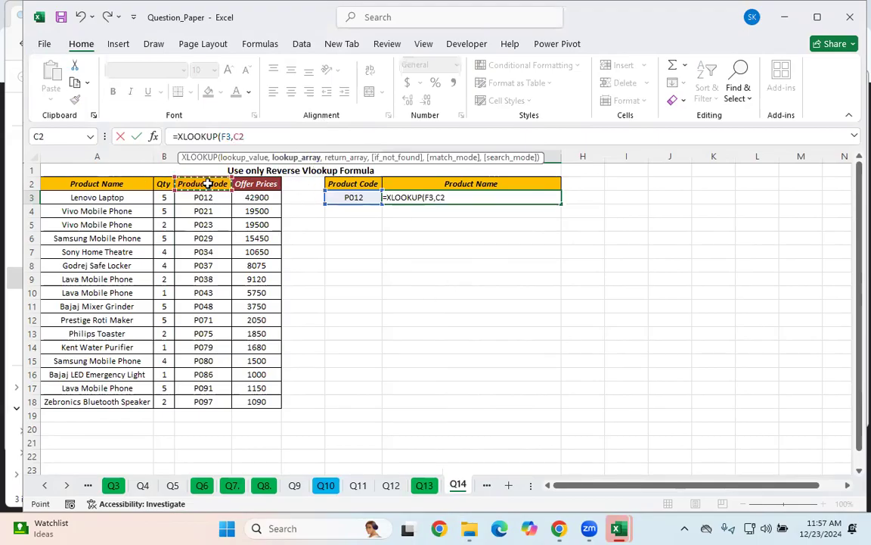
{"action": "key", "text": "ctrl+shift+Down"}
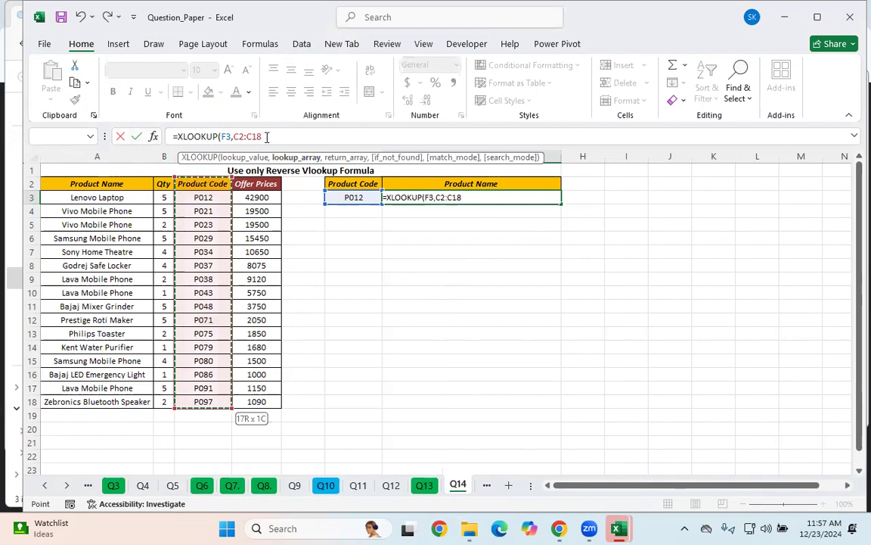
{"action": "type", "text": ","}
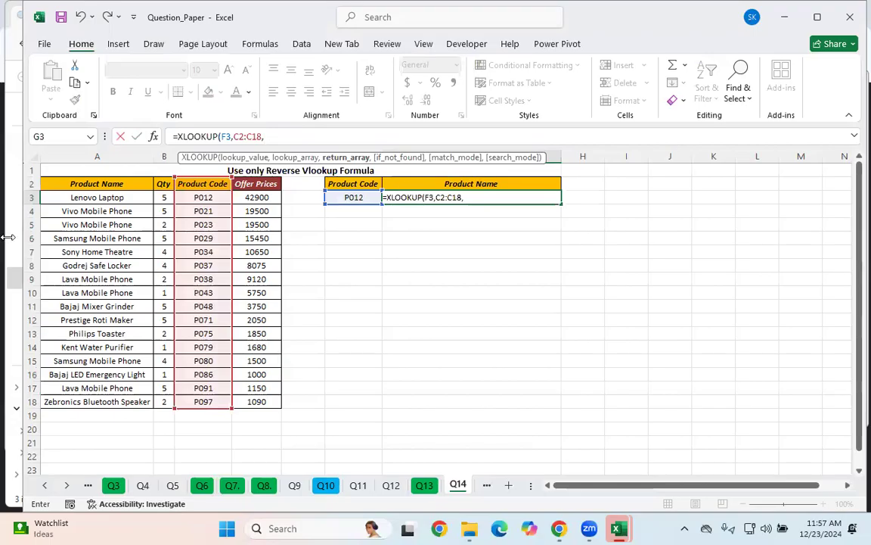
- Complete the G3 XLOOKUP with return array A2:A18, "NA" if not found and exact match mode 0
{"action": "left_click", "coordinate": [95, 182]}
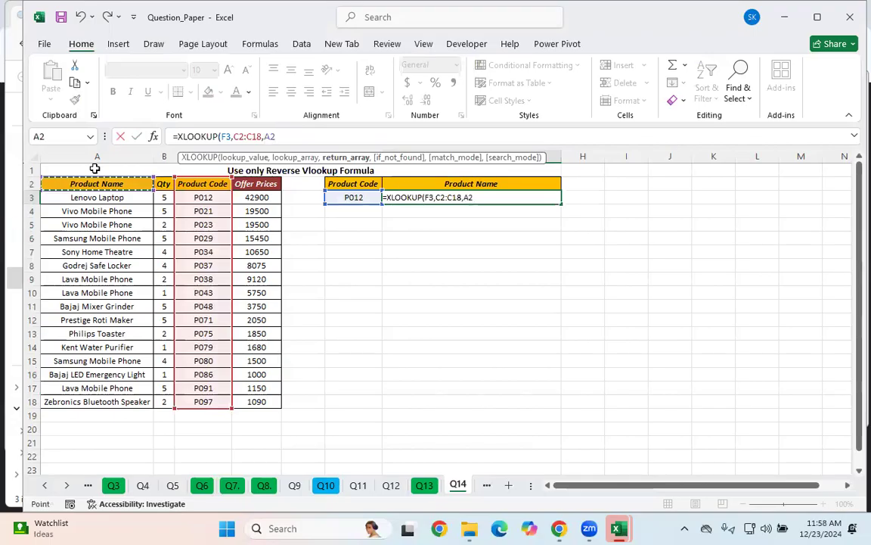
{"action": "key", "text": "ctrl+shift+Down"}
{"action": "type", "text": ","}
{"action": "type", "text": "\"NA"}
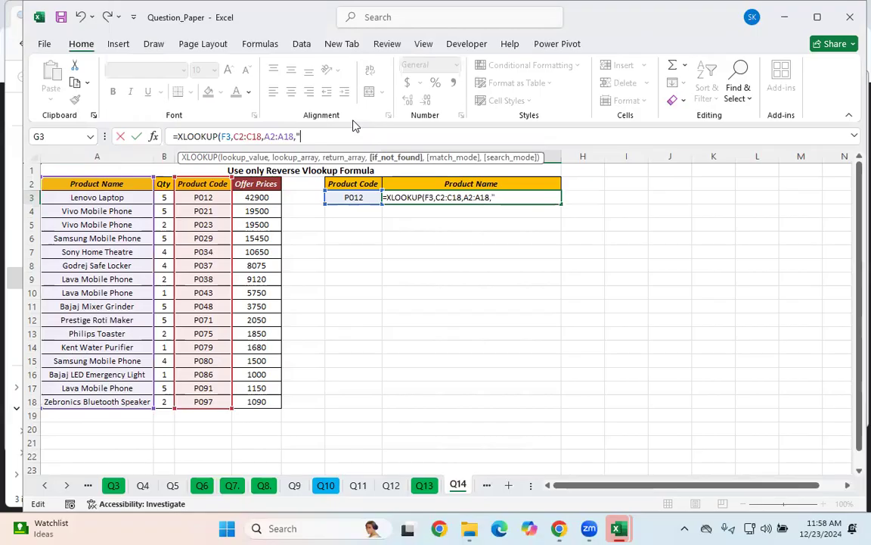
{"action": "type", "text": "\","}
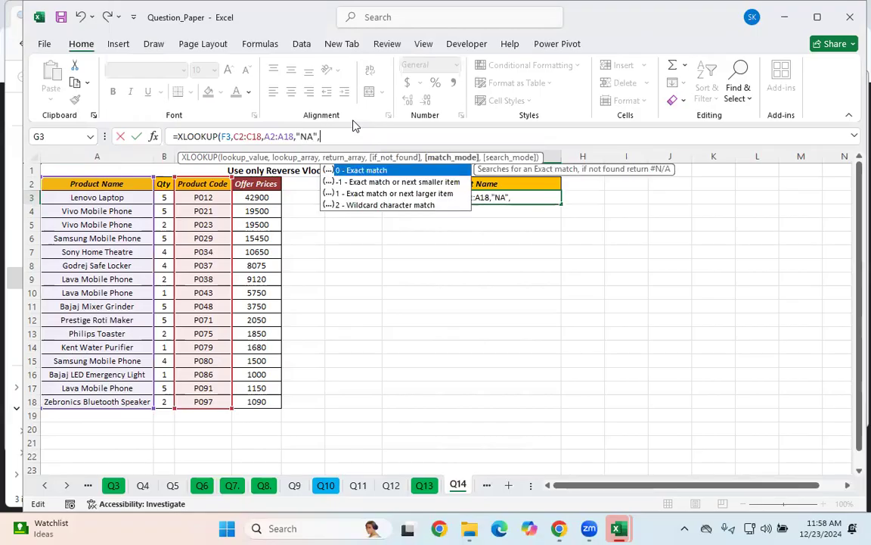
{"action": "type", "text": "0))"}
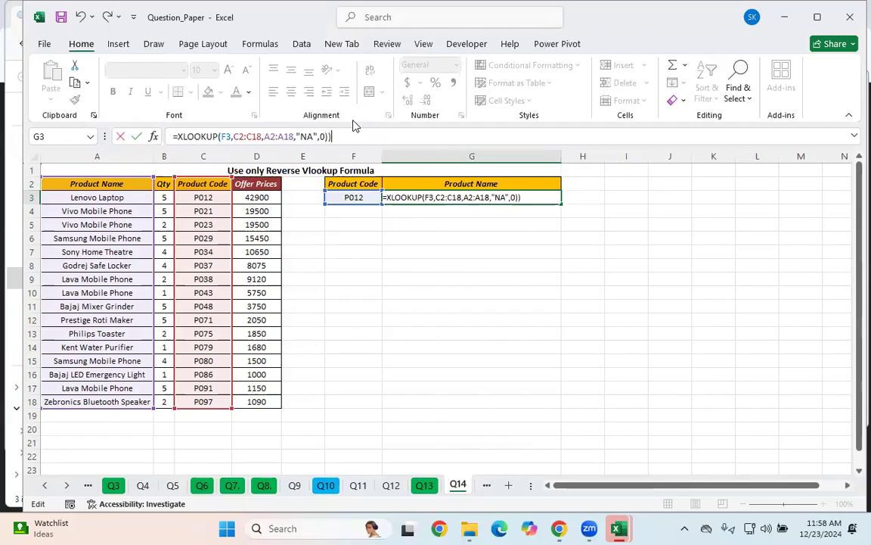
{"action": "key", "text": "Return"}
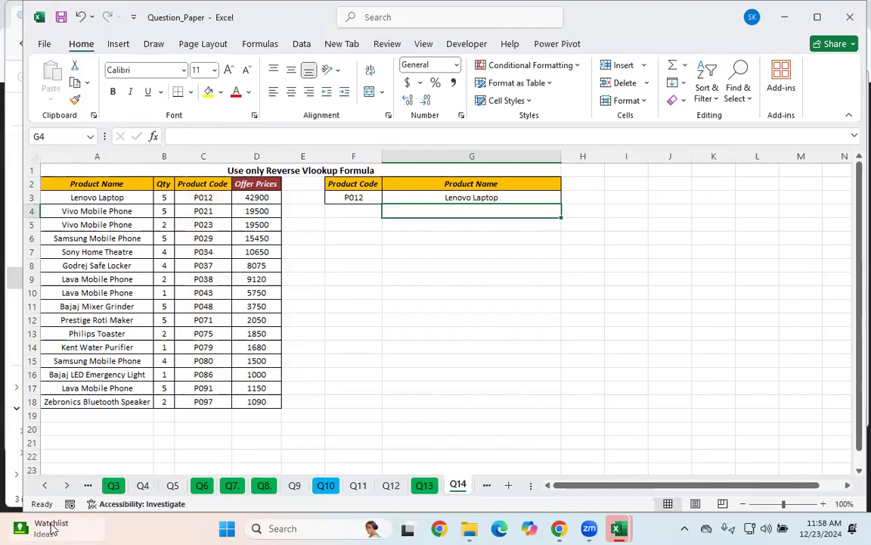
- Return to the first question sheet, Q1, which holds Table X and Table Y
{"action": "left_click", "coordinate": [44, 485]}
{"action": "left_click", "coordinate": [44, 485]}
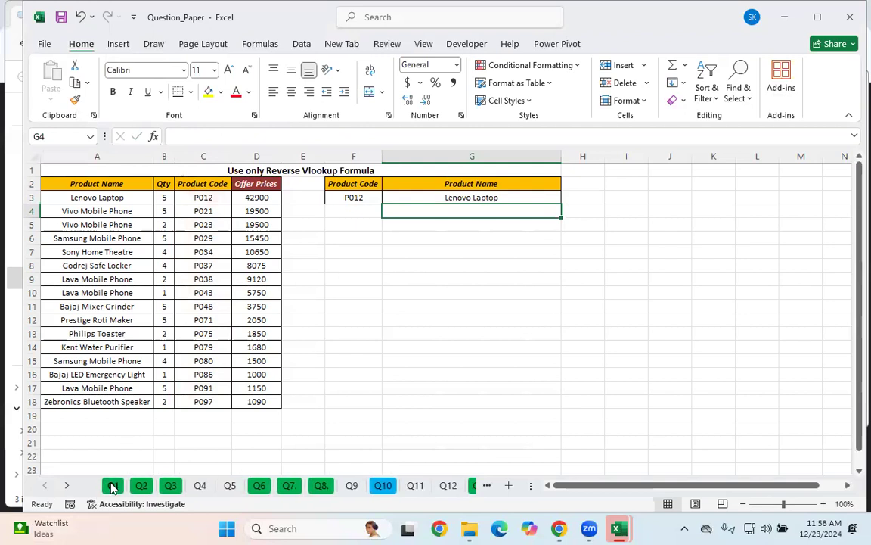
{"action": "left_click", "coordinate": [113, 485]}
{"action": "scroll", "coordinate": [181, 317], "scroll_direction": "down", "scroll_amount": 1}
{"action": "scroll", "coordinate": [181, 317], "scroll_direction": "up", "scroll_amount": 1}
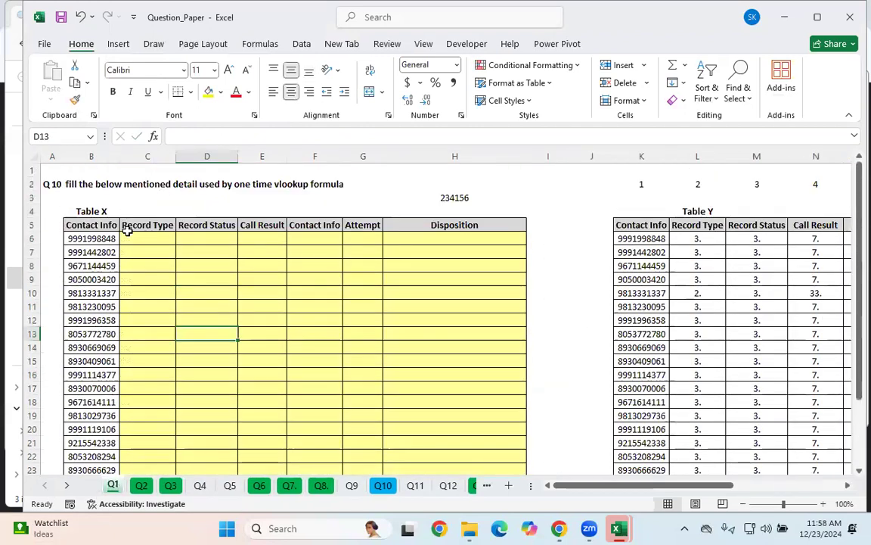
- Start an XLOOKUP in C6 of Table X with the column-locked reference $B6 as the lookup value
{"action": "left_click", "coordinate": [148, 241]}
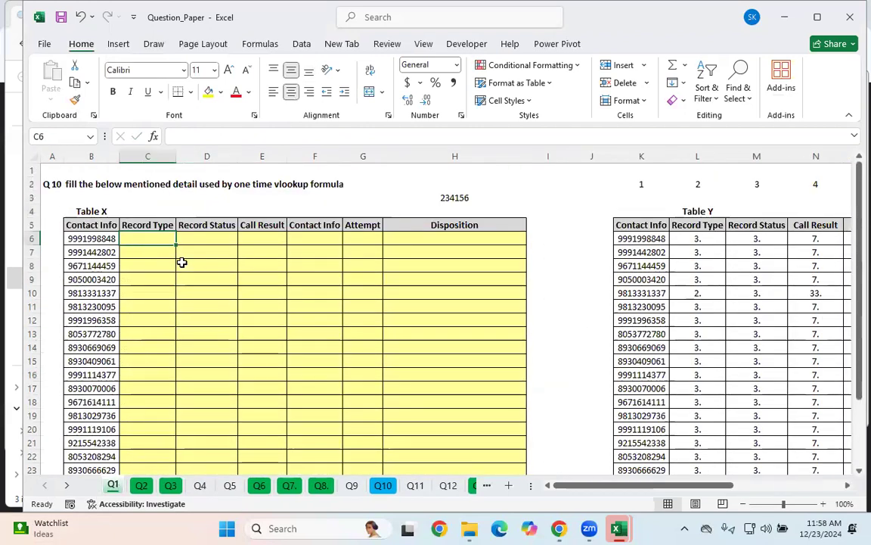
{"action": "type", "text": "=xl"}
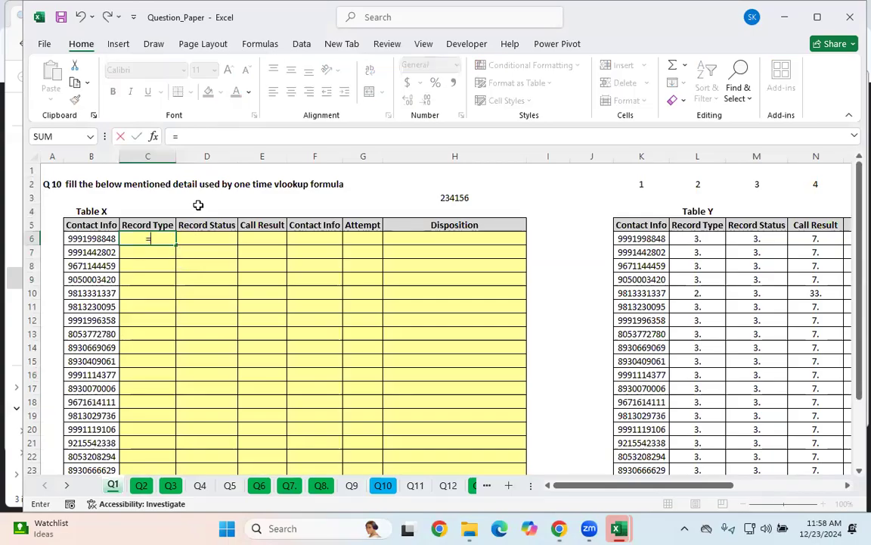
{"action": "key", "text": "Tab"}
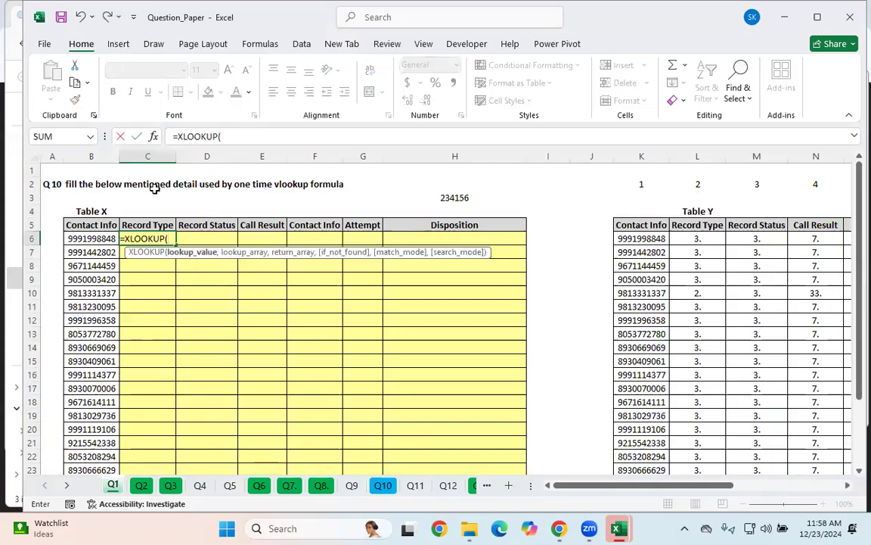
{"action": "left_click", "coordinate": [82, 239]}
{"action": "double_click", "coordinate": [224, 136]}
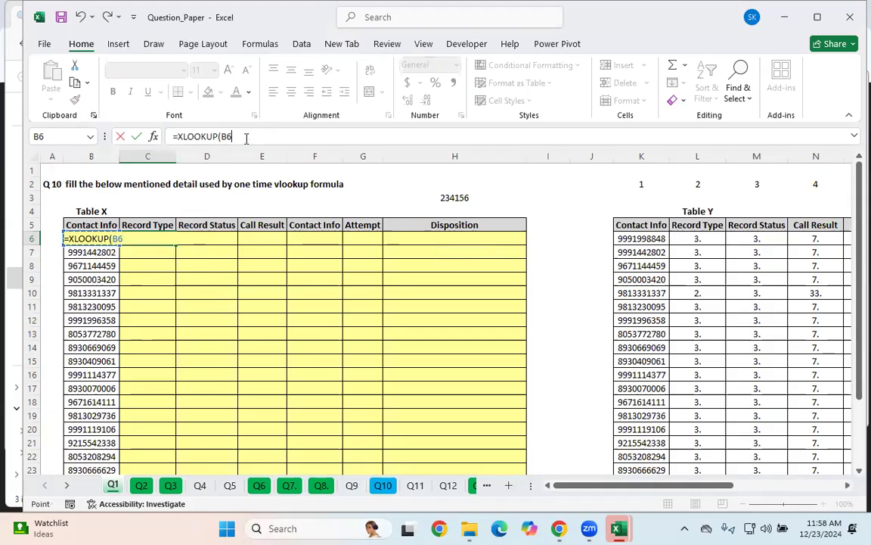
{"action": "key", "text": "F4"}
{"action": "left_click", "coordinate": [238, 137]}
{"action": "key", "text": "BackSpace"}
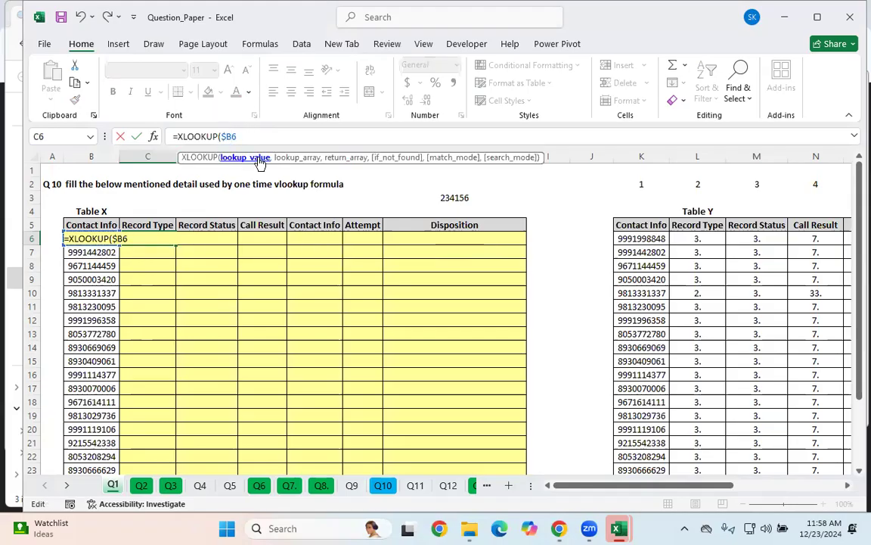
- Set the absolute range $K$5:$K$28 of Table Y as the lookup array of the C6 XLOOKUP
{"action": "type", "text": ","}
{"action": "left_click", "coordinate": [640, 229]}
{"action": "key", "text": "ctrl+shift+Down"}
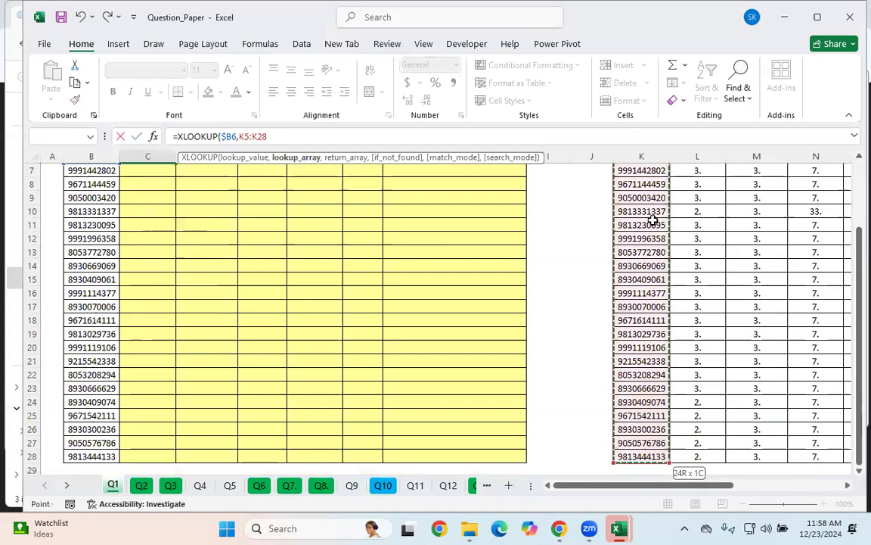
{"action": "left_click_drag", "start_coordinate": [269, 137], "coordinate": [239, 137]}
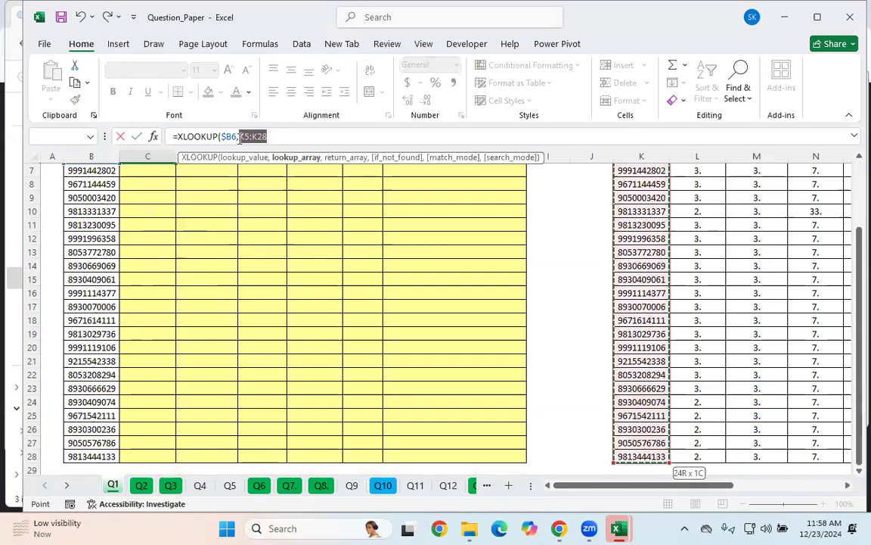
{"action": "key", "text": "F4"}
{"action": "left_click", "coordinate": [341, 130]}
{"action": "type", "text": ","}
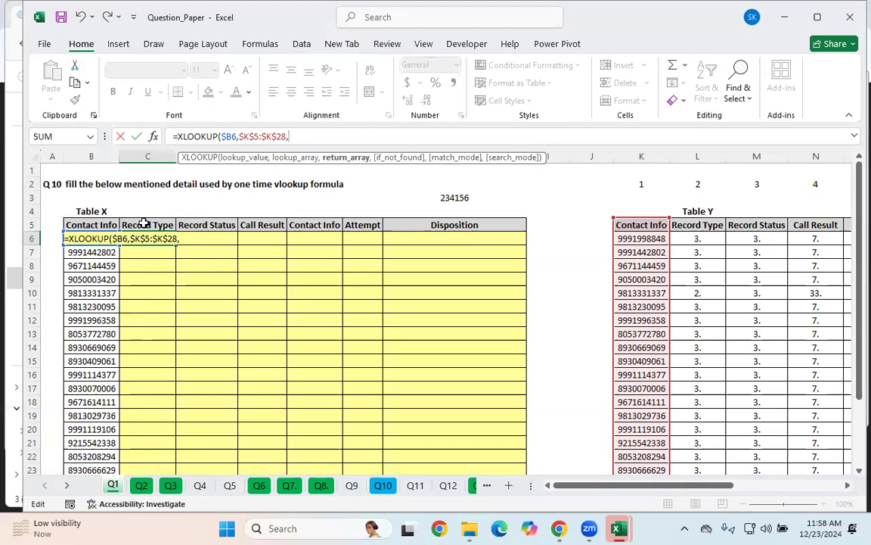
- Select the Table Y range L5:P28, from Record Type through Disposition, as the return array of the C6 XLOOKUP
{"action": "left_click", "coordinate": [683, 226]}
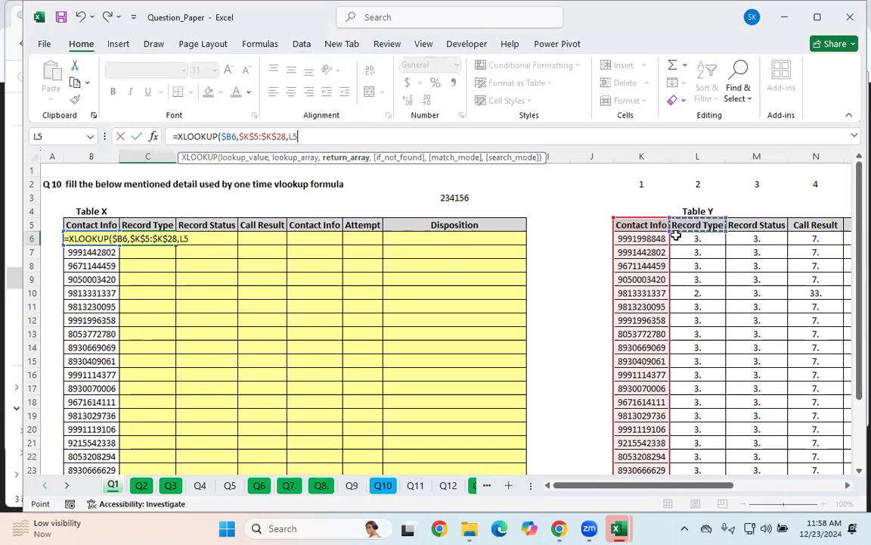
{"action": "left_click_drag", "start_coordinate": [681, 227], "coordinate": [614, 490]}
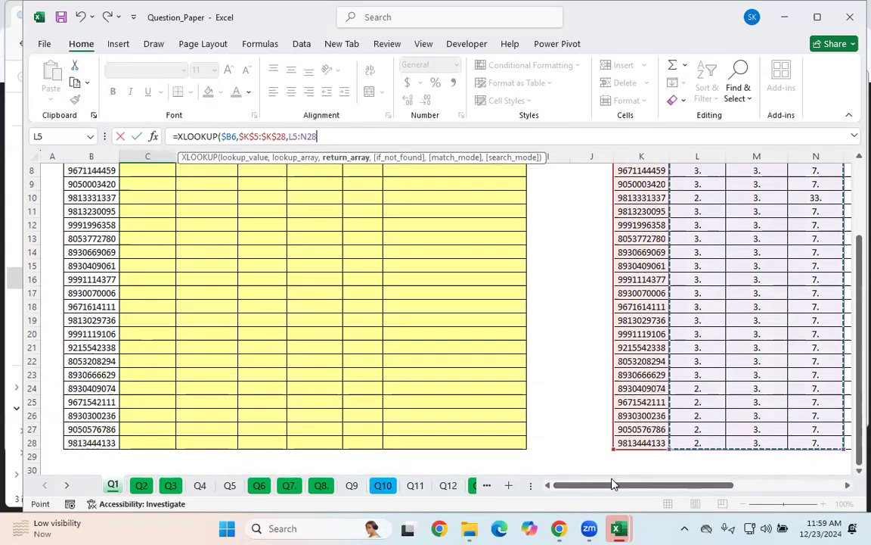
{"action": "left_click_drag", "start_coordinate": [699, 485], "coordinate": [806, 486]}
{"action": "scroll", "coordinate": [606, 342], "scroll_direction": "up", "scroll_amount": 3}
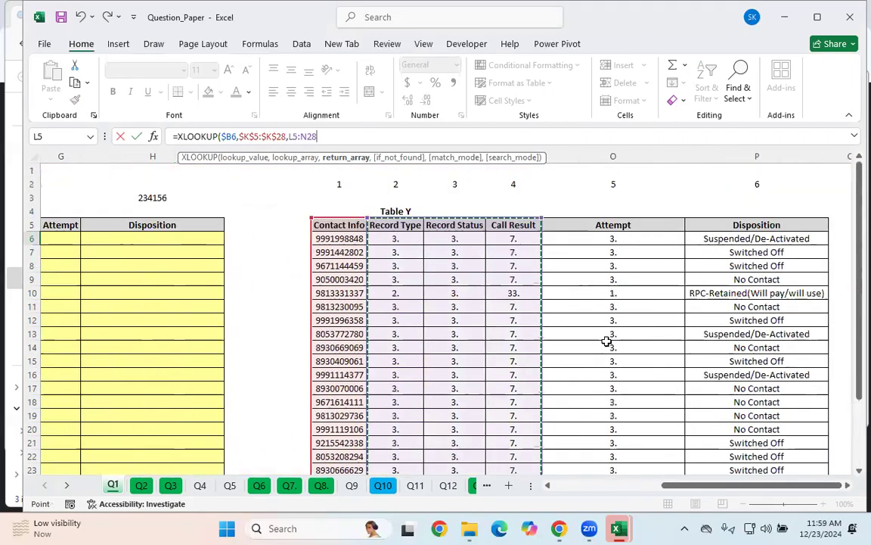
{"action": "left_click", "coordinate": [336, 225], "text": "alt"}
{"action": "left_click", "coordinate": [439, 304]}
{"action": "left_click", "coordinate": [403, 225]}
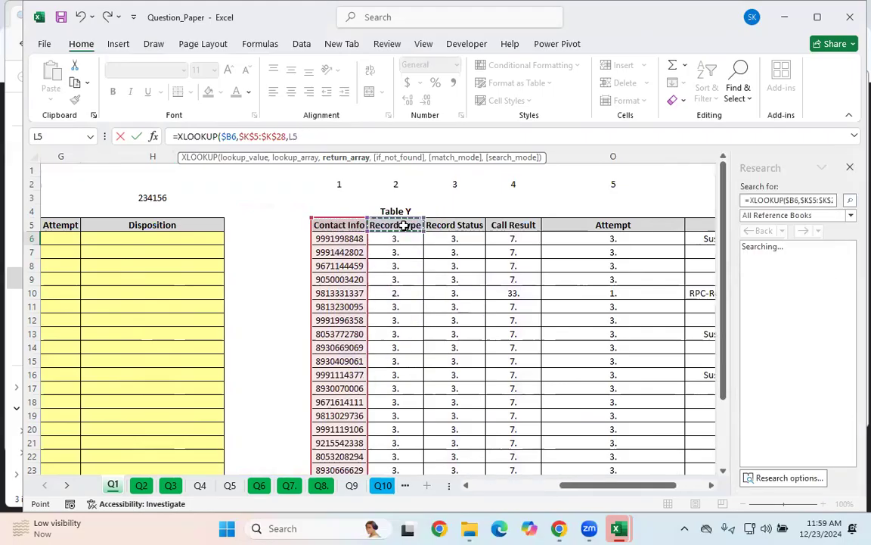
{"action": "left_click", "coordinate": [849, 167]}
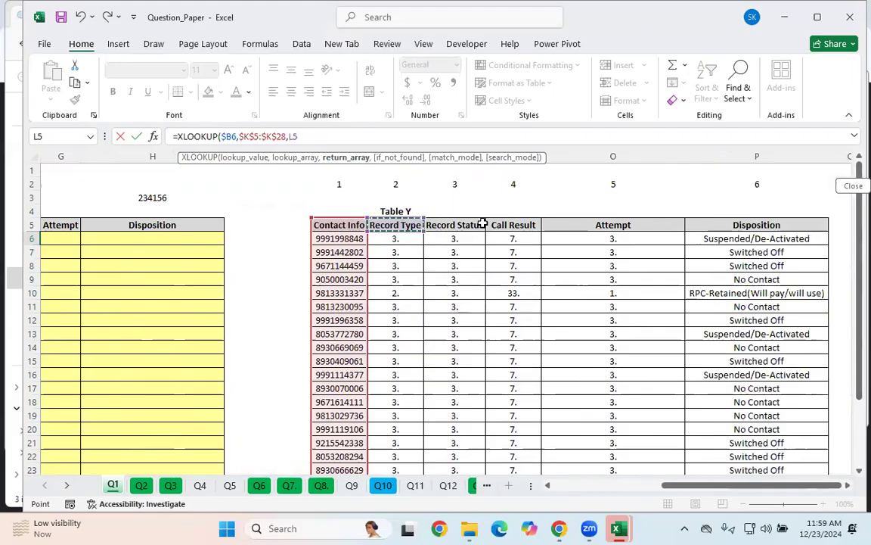
{"action": "key", "text": "ctrl+shift+Right"}
{"action": "key", "text": "ctrl+shift+Down"}
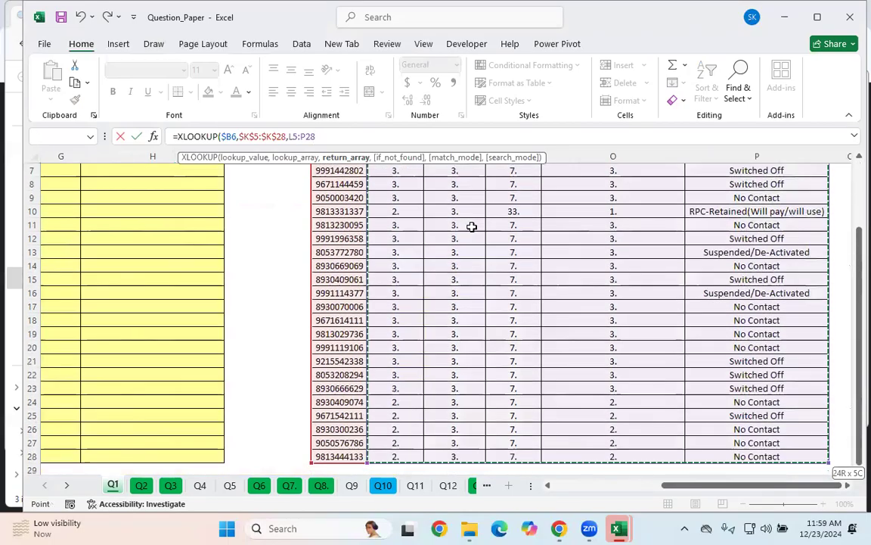
- Replace the return array of the C6 XLOOKUP with the single cell L5 and enter the formula
{"action": "left_click_drag", "start_coordinate": [315, 136], "coordinate": [288, 136]}
{"action": "type", "text": "4"}
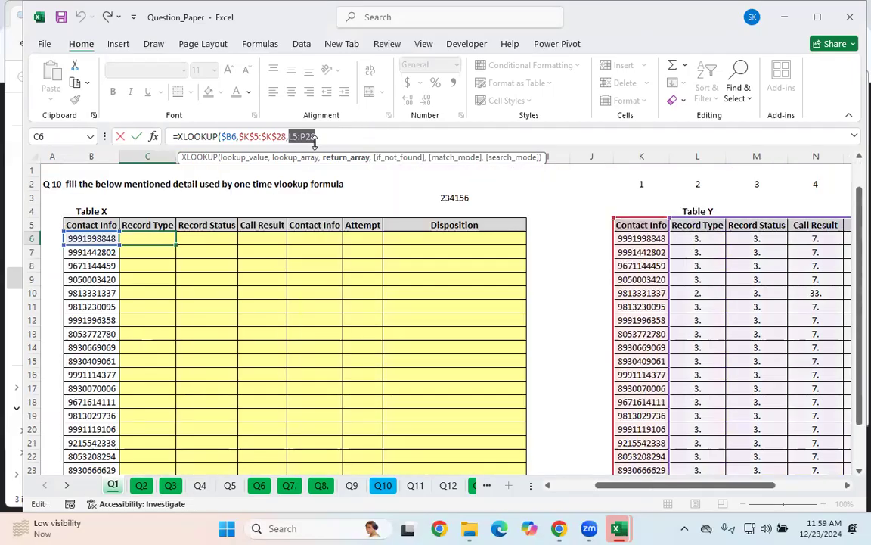
{"action": "key", "text": "ctrl+z"}
{"action": "left_click_drag", "start_coordinate": [314, 137], "coordinate": [290, 133]}
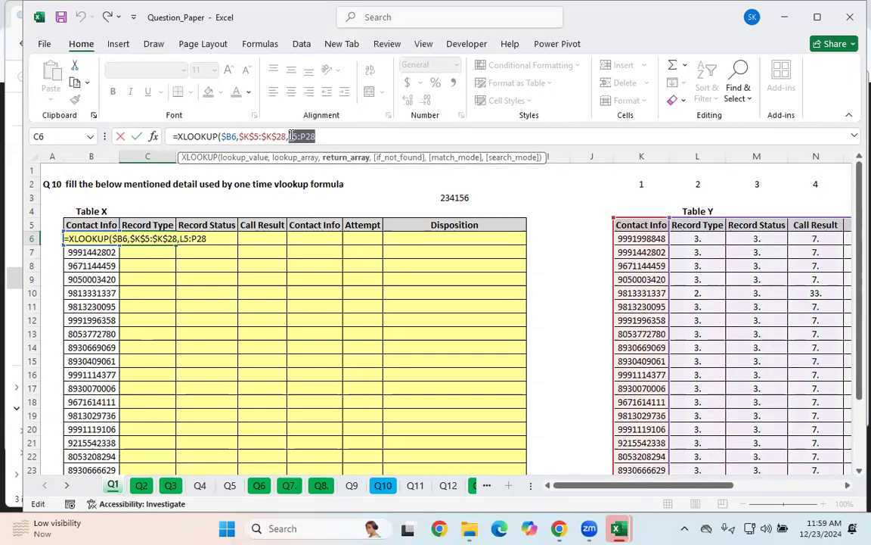
{"action": "left_click", "coordinate": [637, 226]}
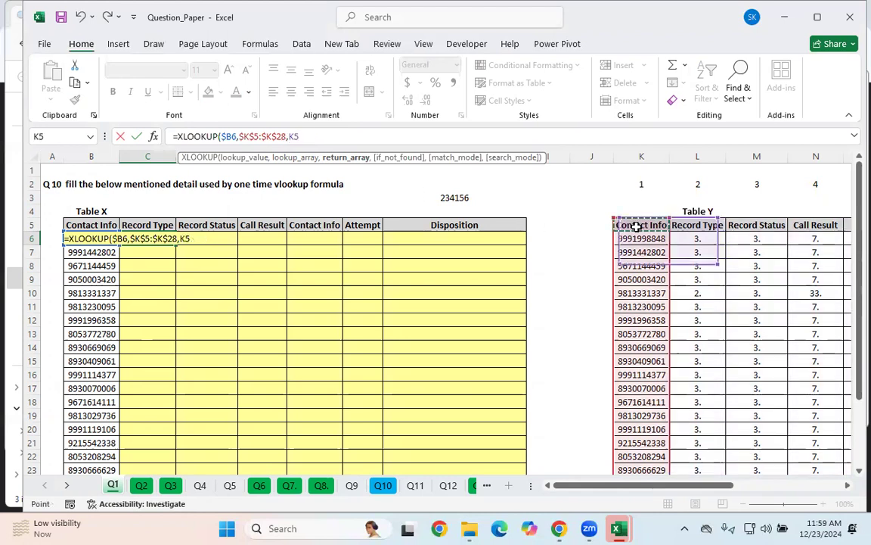
{"action": "key", "text": "BackSpace"}
{"action": "key", "text": "BackSpace"}
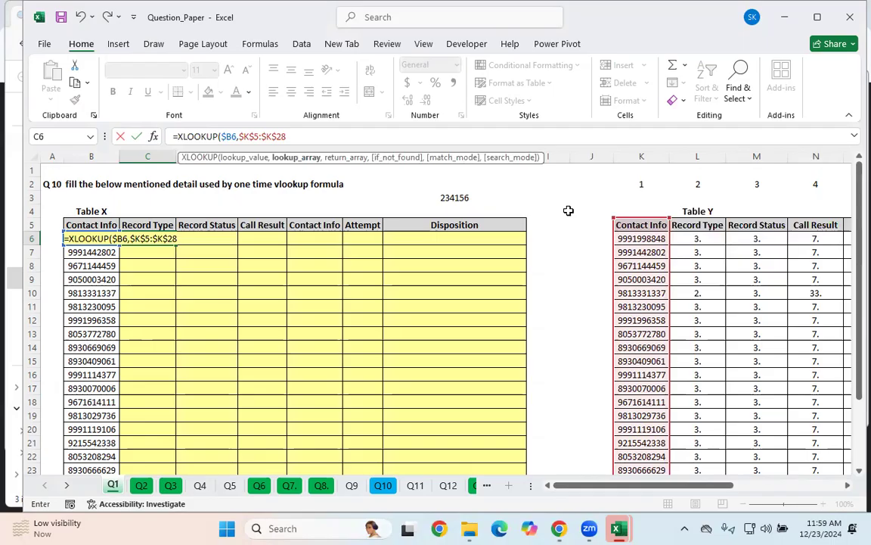
{"action": "left_click", "coordinate": [685, 226]}
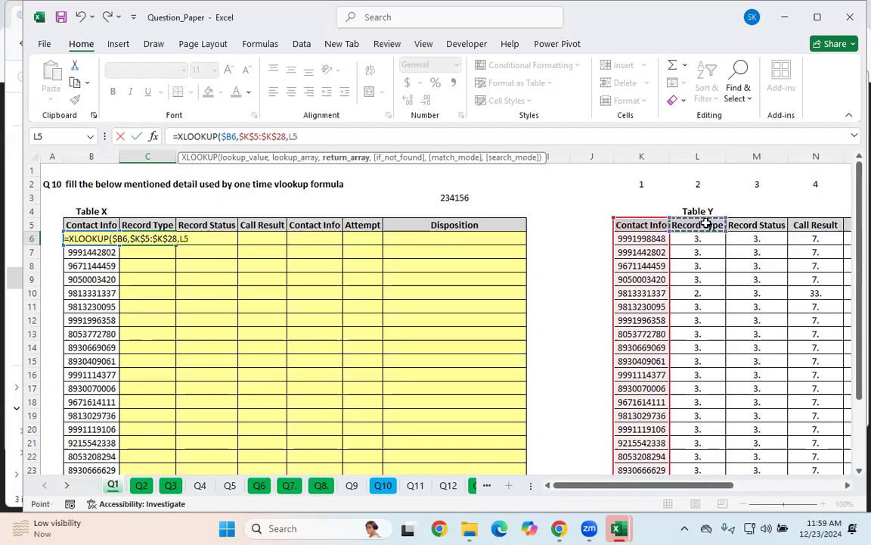
{"action": "key", "text": "Return"}
- Reopen the C6 formula and replace its return array with the Table Y range L5:P28
{"action": "left_click", "coordinate": [644, 225]}
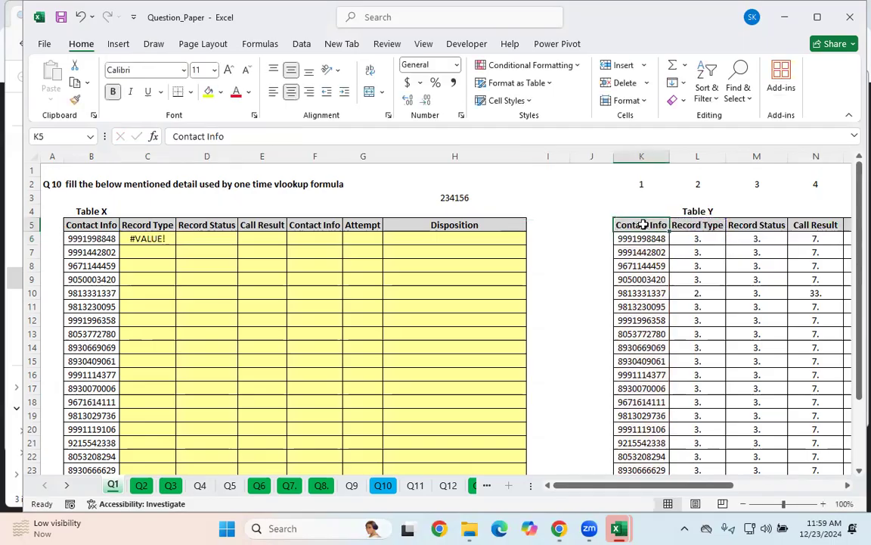
{"action": "key", "text": "F2"}
{"action": "left_click", "coordinate": [152, 237]}
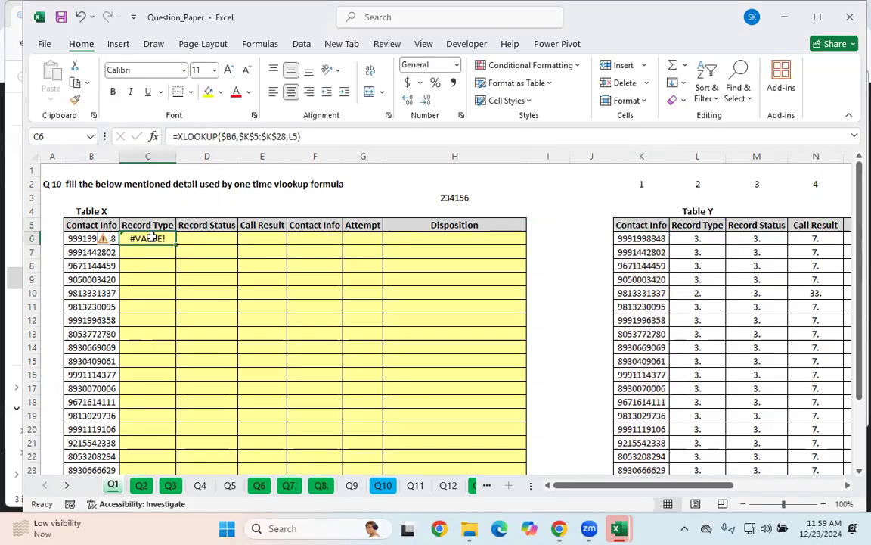
{"action": "double_click", "coordinate": [151, 238]}
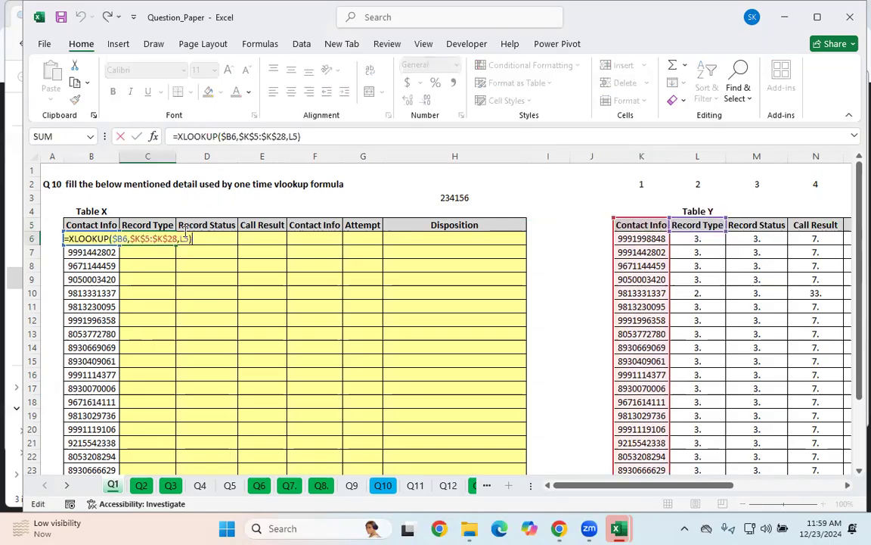
{"action": "left_click", "coordinate": [316, 136]}
{"action": "key", "text": "BackSpace"}
{"action": "key", "text": "BackSpace"}
{"action": "key", "text": "BackSpace"}
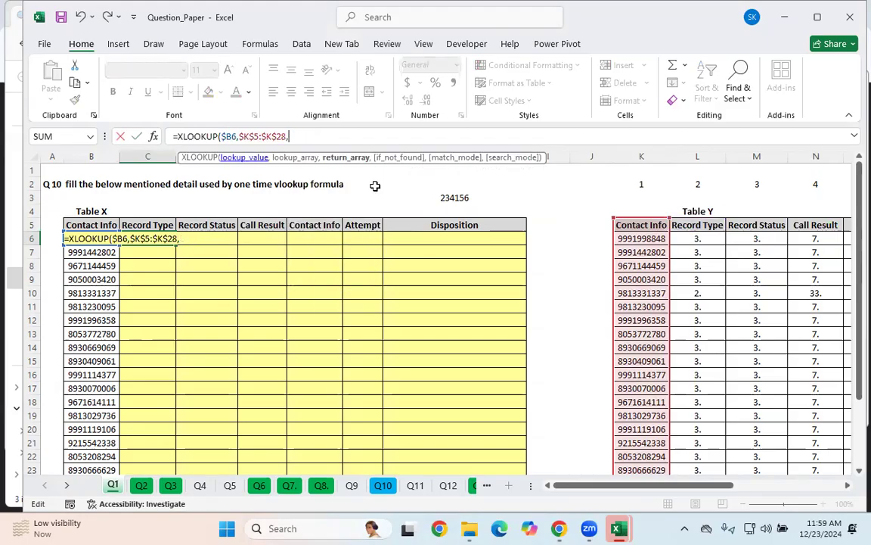
{"action": "left_click", "coordinate": [697, 229]}
{"action": "left_click_drag", "start_coordinate": [698, 229], "coordinate": [759, 441]}
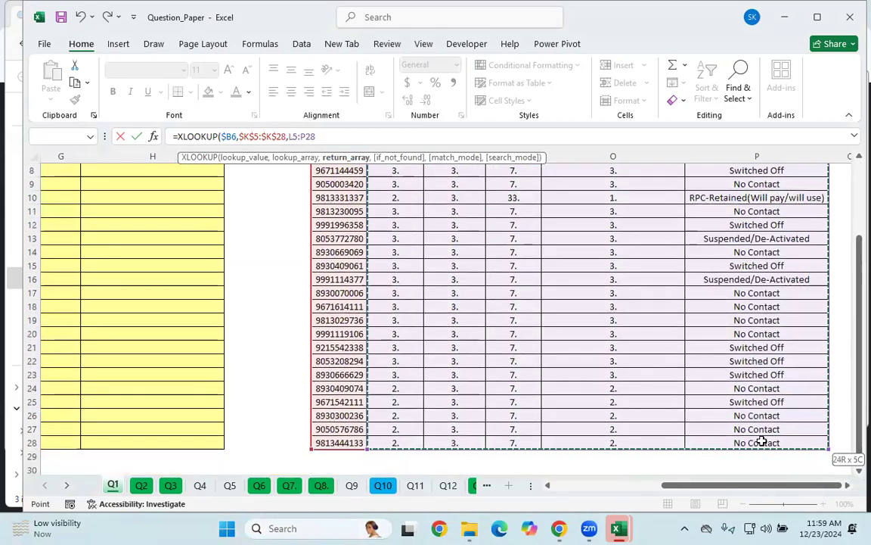
- Row-lock the return array as L$5:P$28 and complete the C6 XLOOKUP with "NA" if not found and match mode 0
{"action": "left_click", "coordinate": [345, 157]}
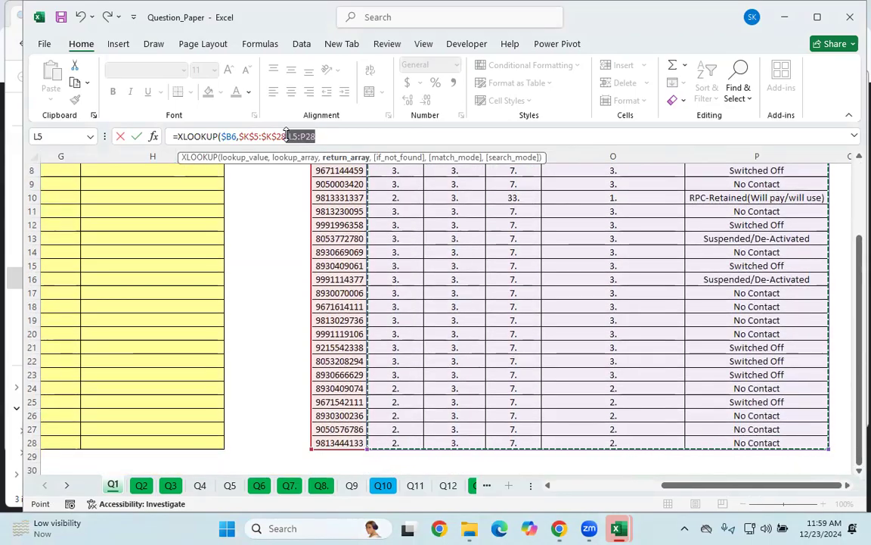
{"action": "key", "text": "F4"}
{"action": "key", "text": "F4"}
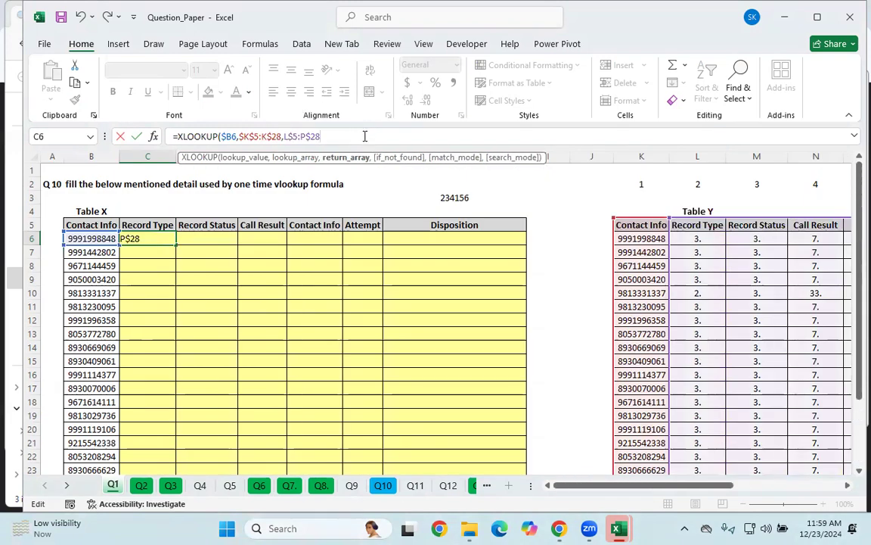
{"action": "type", "text": ",\"NA\",0"}
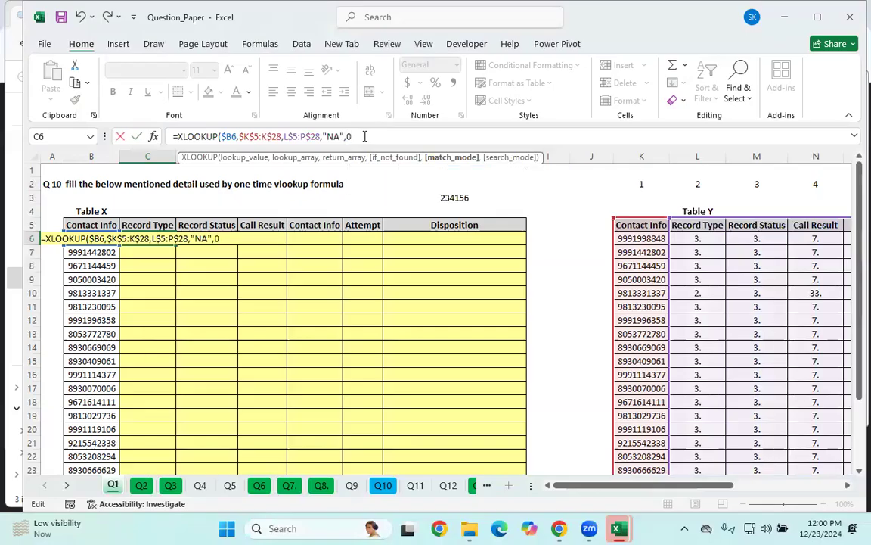
{"action": "key", "text": "Return"}
{"action": "left_click", "coordinate": [265, 333]}
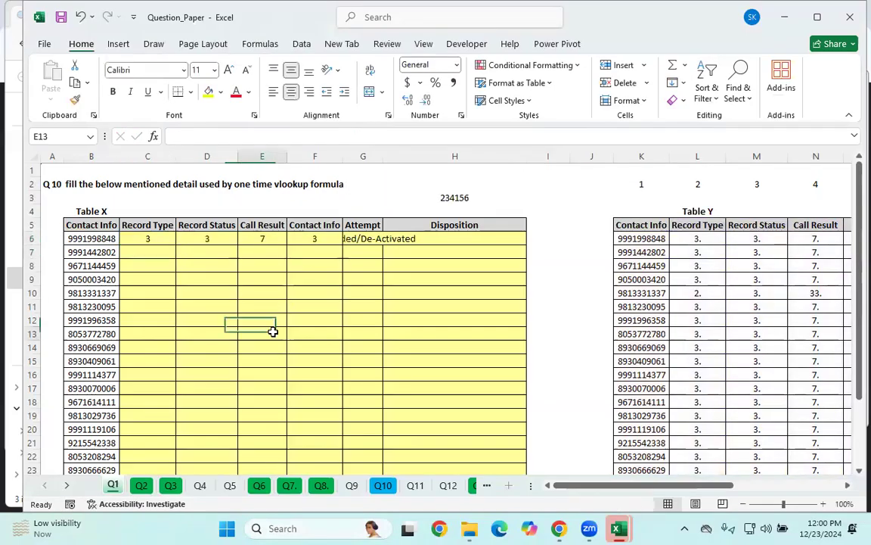
- AutoFit the width of column G and check the spilled XLOOKUP formula in G6
{"action": "double_click", "coordinate": [382, 155]}
{"action": "left_click", "coordinate": [389, 301]}
{"action": "left_click", "coordinate": [364, 241]}
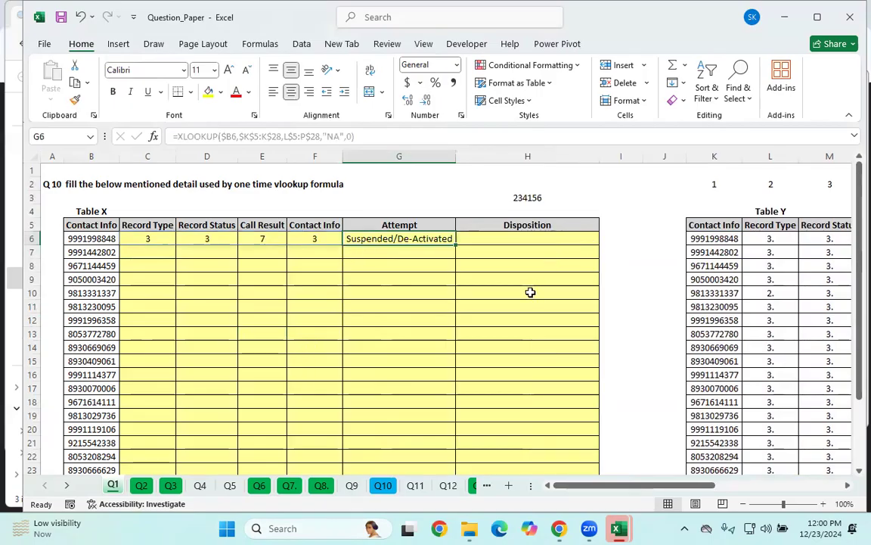
- Clear the XLOOKUP results from C6:H6 in the first row of Table X
{"action": "left_click", "coordinate": [522, 348]}
{"action": "left_click_drag", "start_coordinate": [148, 238], "coordinate": [563, 242]}
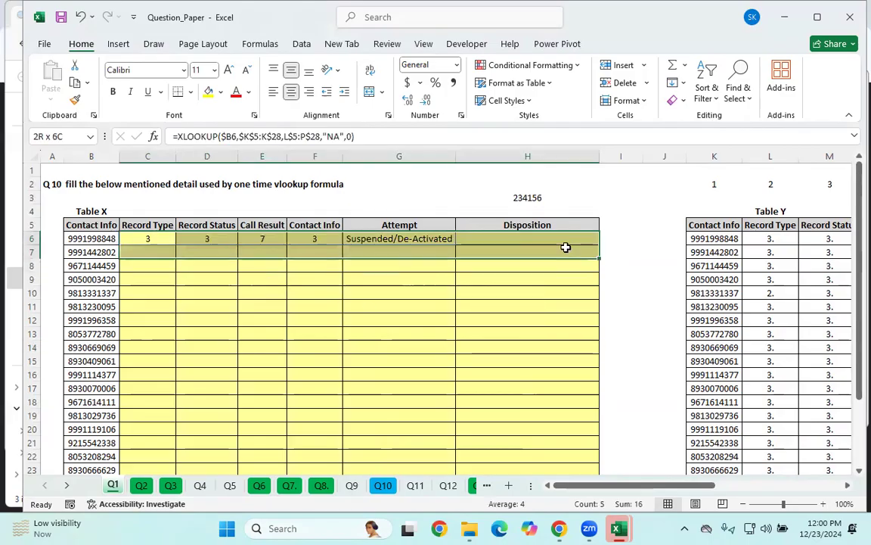
{"action": "key", "text": "Delete"}
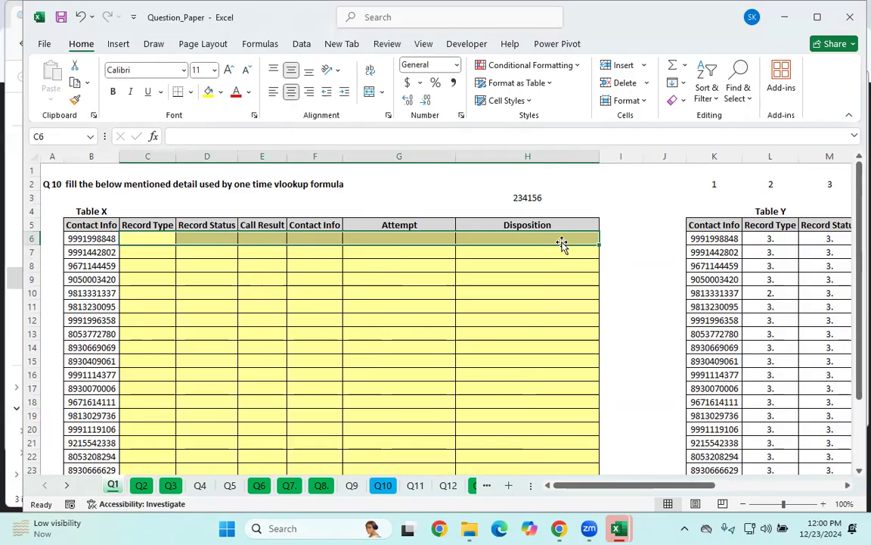
- Start a new XLOOKUP in C6 with the absolute reference $B$6 as the lookup value
{"action": "left_click", "coordinate": [141, 243]}
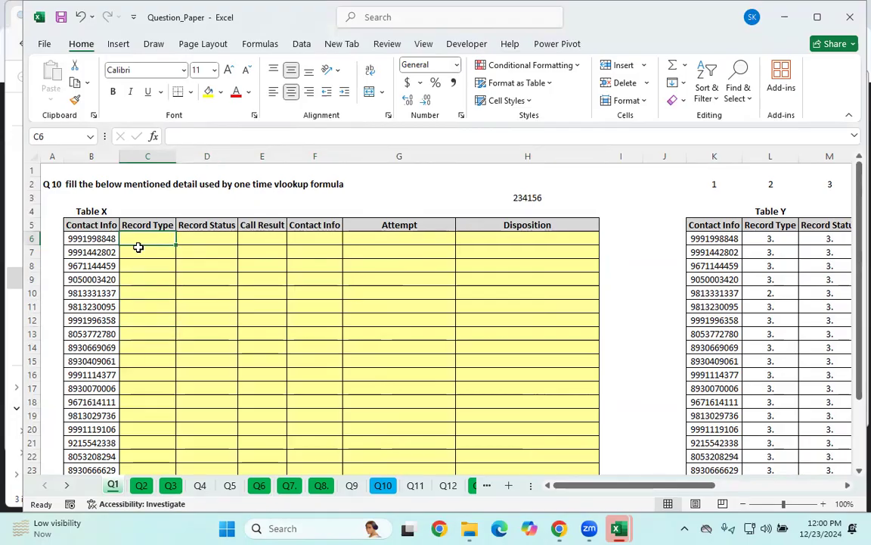
{"action": "type", "text": "=xlo"}
{"action": "key", "text": "Tab"}
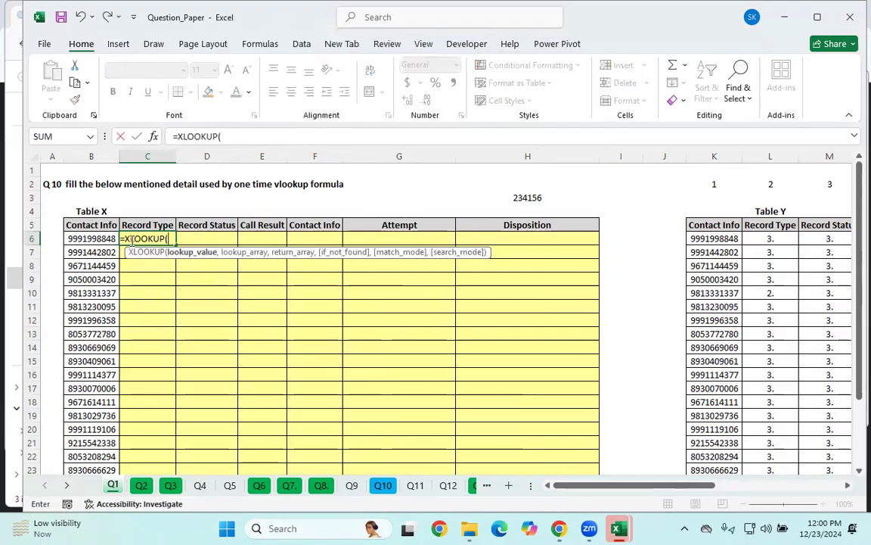
{"action": "left_click", "coordinate": [86, 239]}
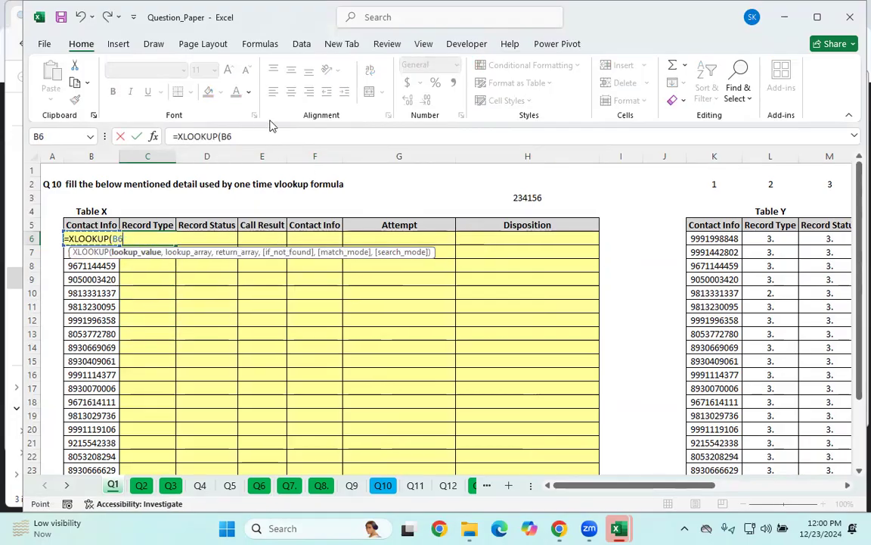
{"action": "left_click_drag", "start_coordinate": [232, 136], "coordinate": [216, 136]}
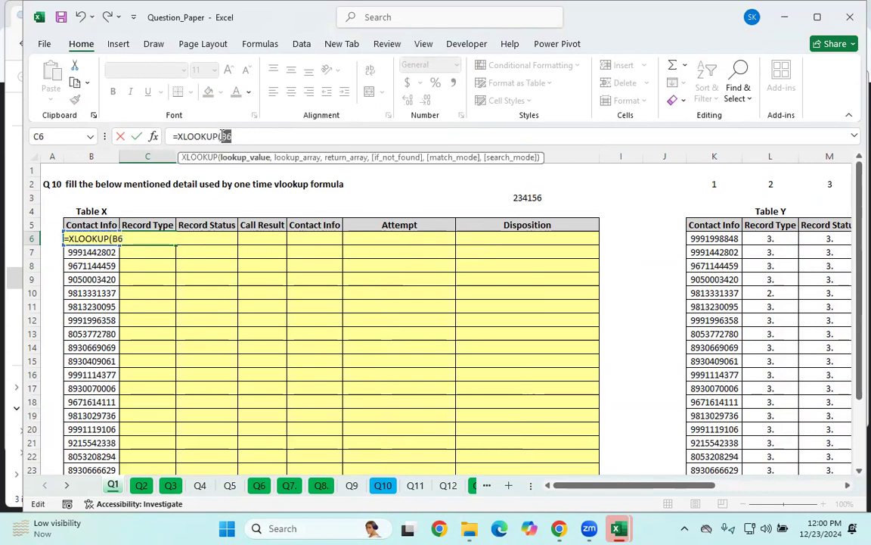
{"action": "key", "text": "F4"}
{"action": "type", "text": ","}
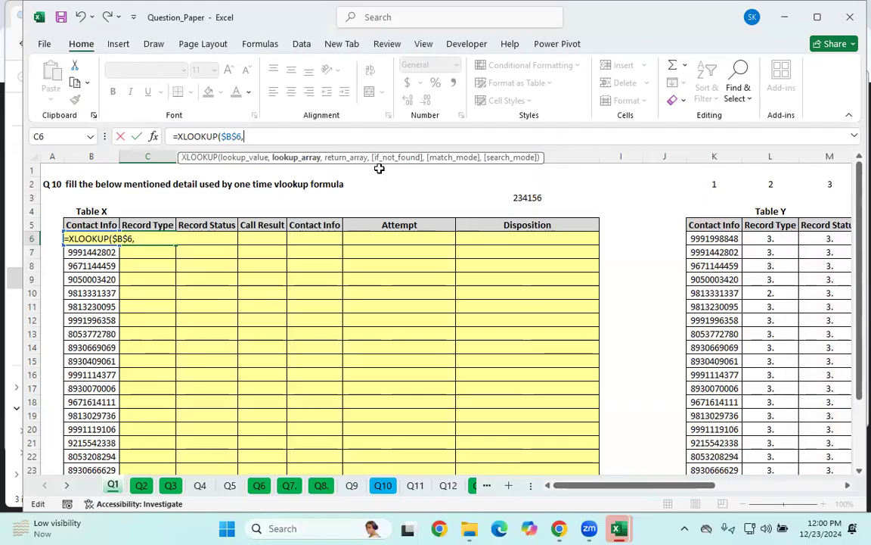
- Set $K$5:$K$28 as the absolute lookup array and change the lookup value to the column-locked $B6
{"action": "left_click_drag", "start_coordinate": [695, 226], "coordinate": [725, 448]}
{"action": "left_click_drag", "start_coordinate": [272, 136], "coordinate": [243, 136]}
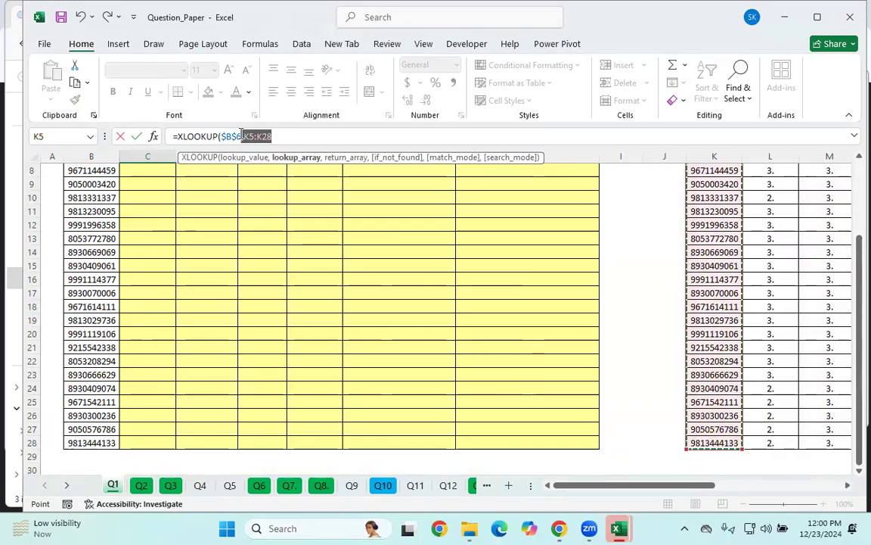
{"action": "key", "text": "F4"}
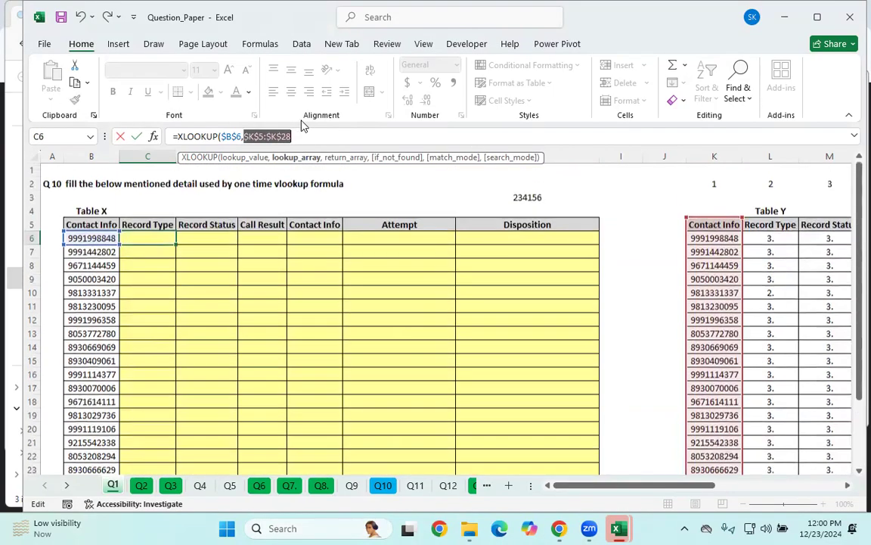
{"action": "left_click", "coordinate": [317, 132]}
{"action": "type", "text": ","}
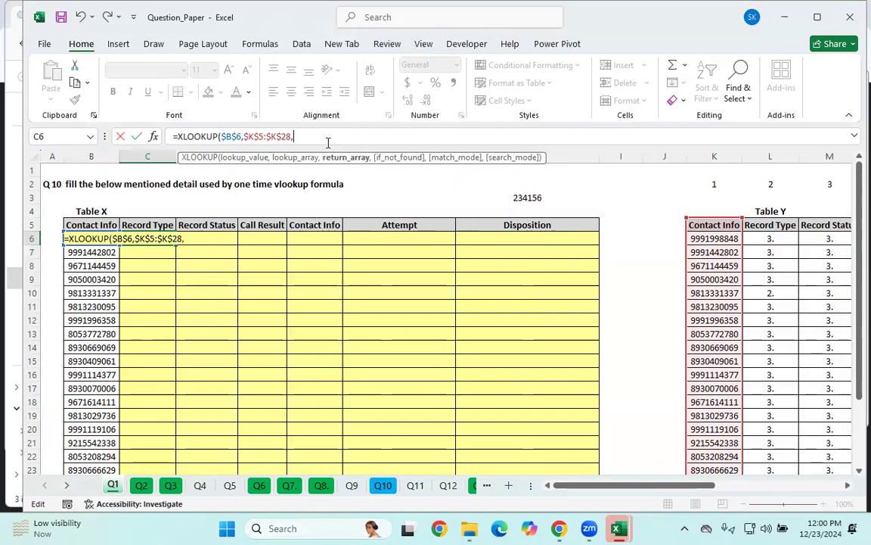
{"action": "left_click", "coordinate": [236, 136]}
{"action": "key", "text": "BackSpace"}
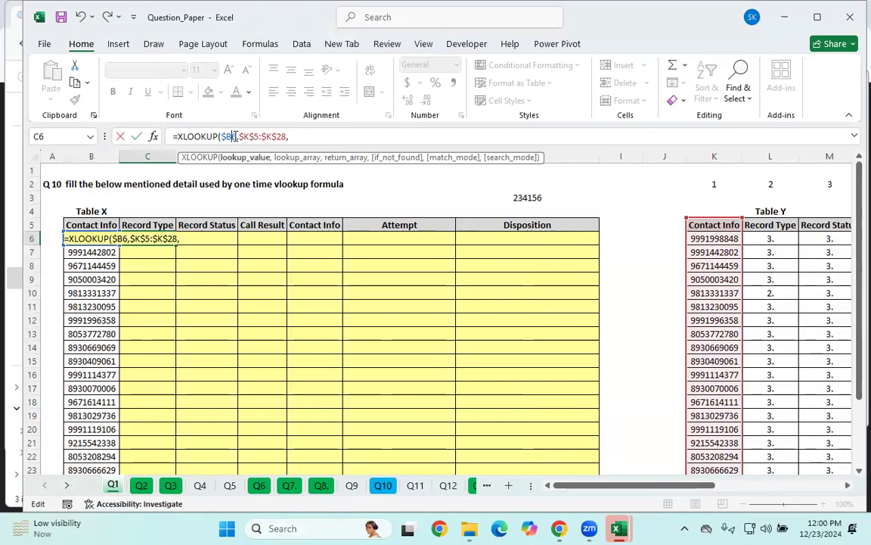
- Use a nested CHOOSE as the XLOOKUP return array in C6, with {1,2,3,4,5,6} as its index numbers
{"action": "left_click", "coordinate": [302, 138]}
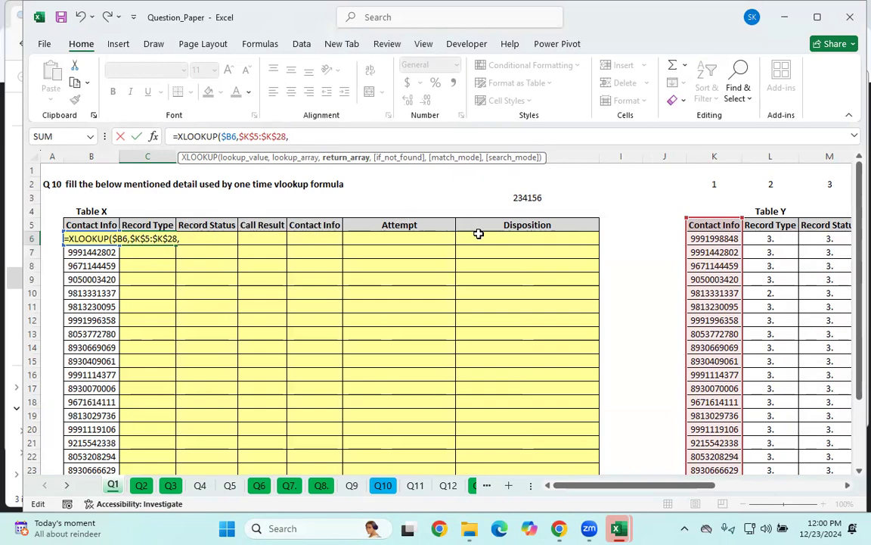
{"action": "type", "text": "c"}
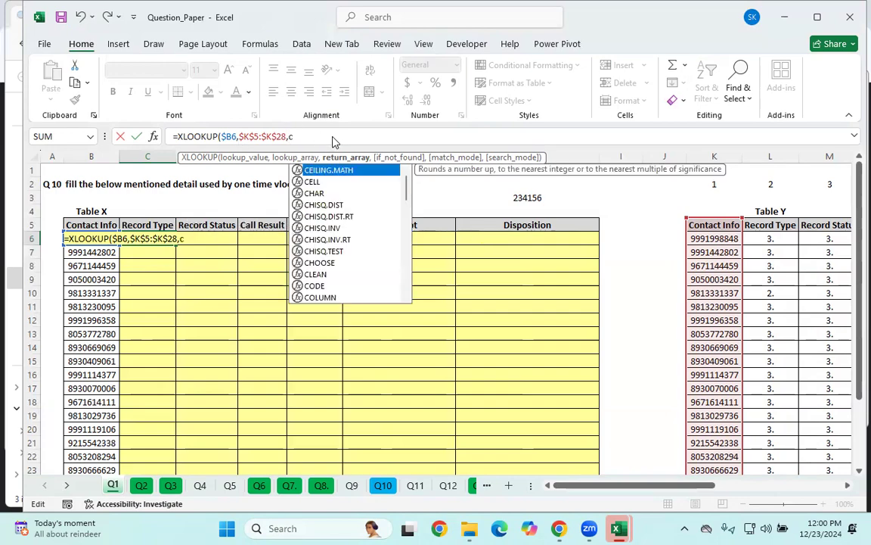
{"action": "type", "text": "hoo"}
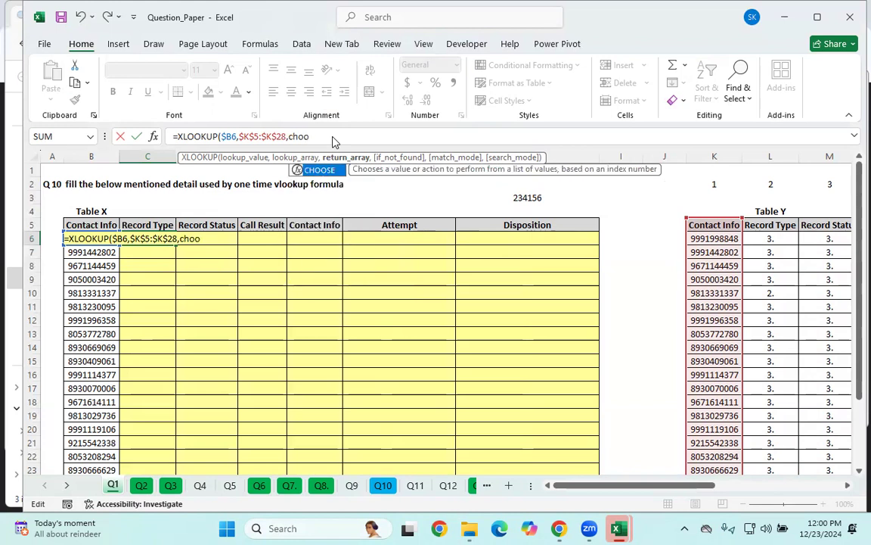
{"action": "key", "text": "Tab"}
{"action": "type", "text": "{"}
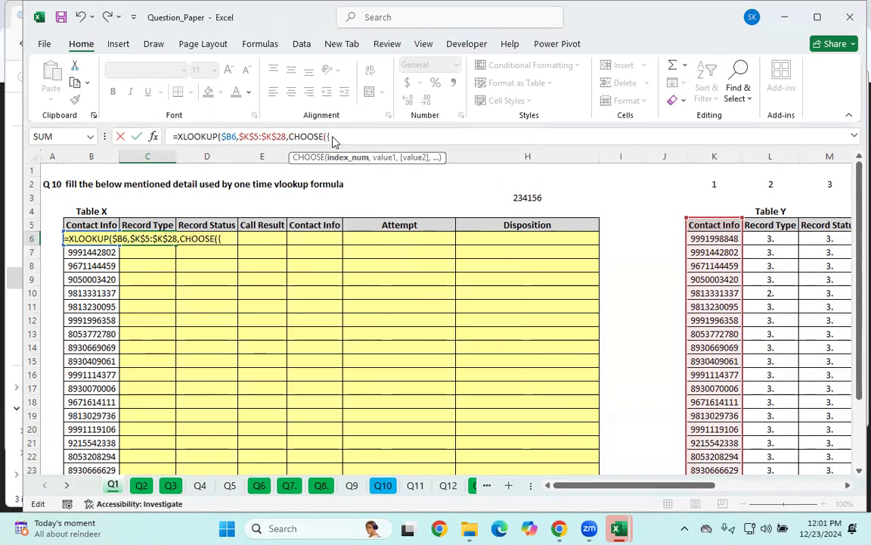
{"action": "type", "text": "1,2,"}
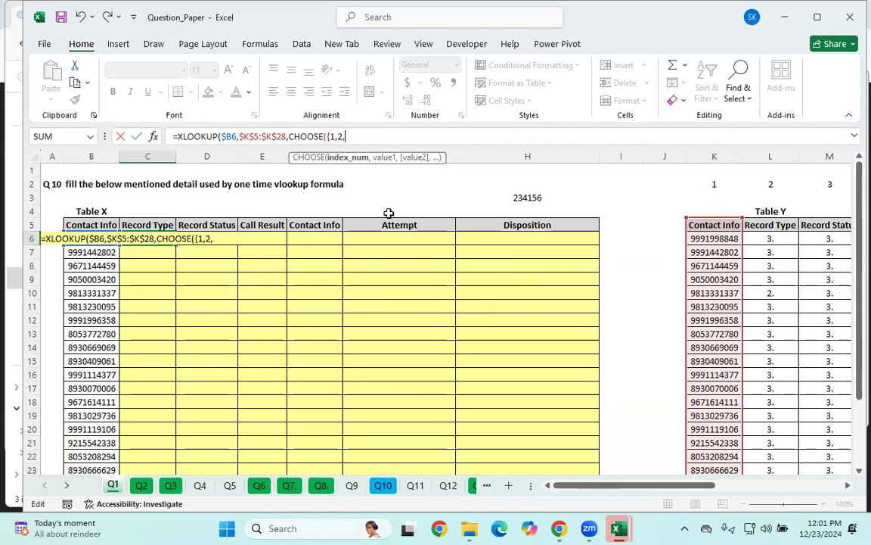
{"action": "type", "text": "3,"}
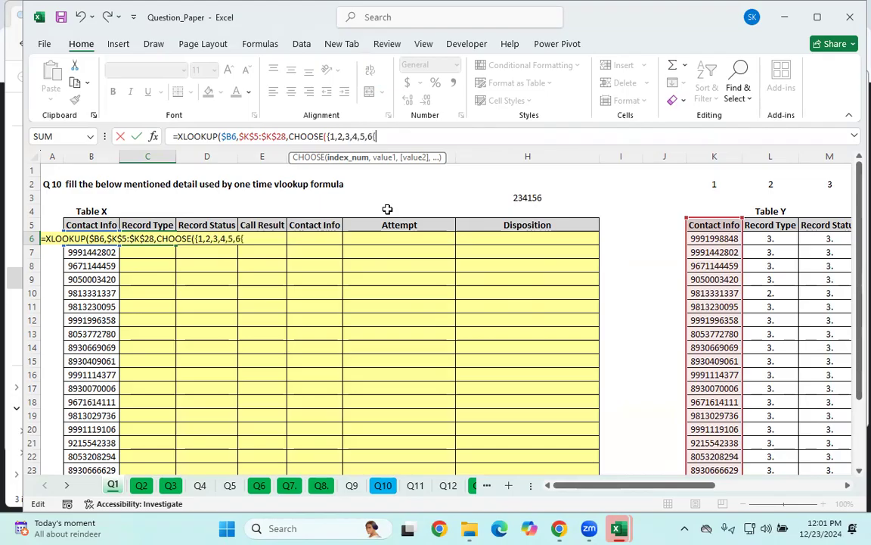
{"action": "type", "text": "4,5,6},"}
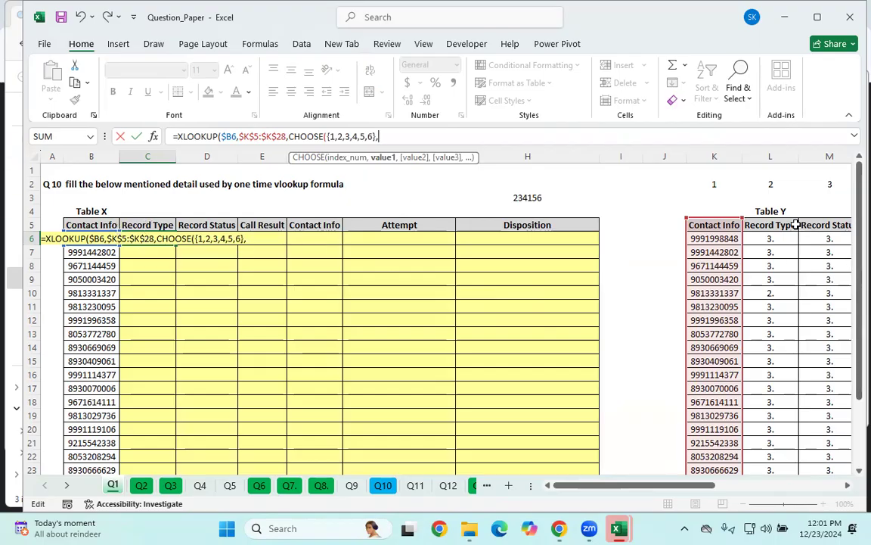
- Set Table Y's Record Type column, $L$5:$L$28, as the first CHOOSE value with absolute references
{"action": "left_click_drag", "start_coordinate": [770, 225], "coordinate": [774, 445]}
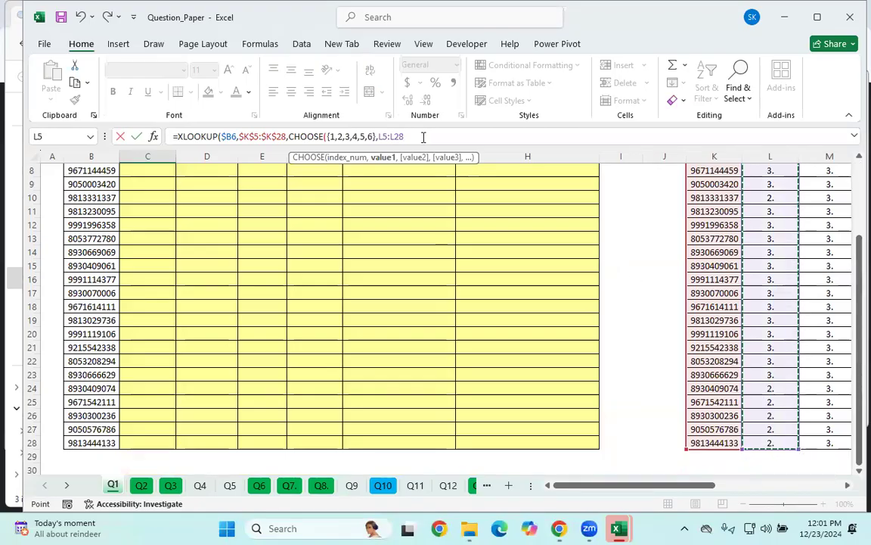
{"action": "left_click_drag", "start_coordinate": [404, 136], "coordinate": [380, 136]}
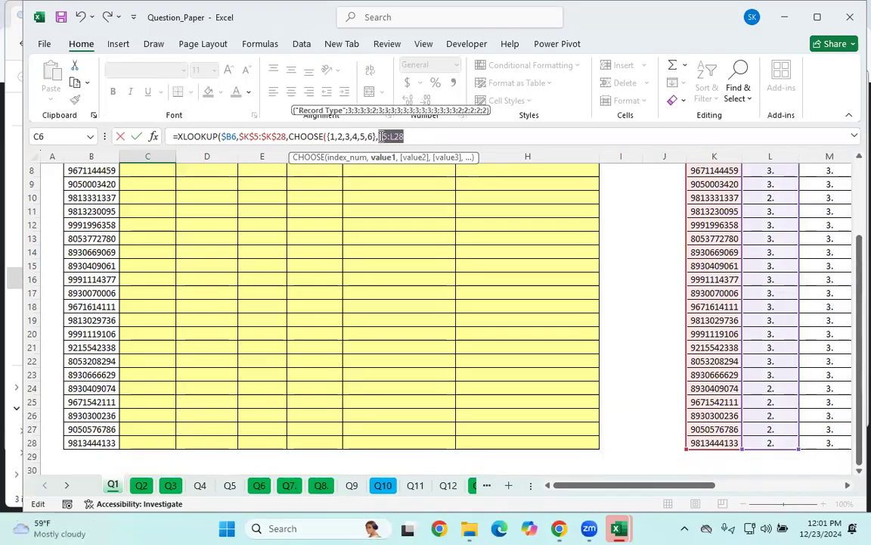
{"action": "key", "text": "F3"}
{"action": "left_click", "coordinate": [474, 216]}
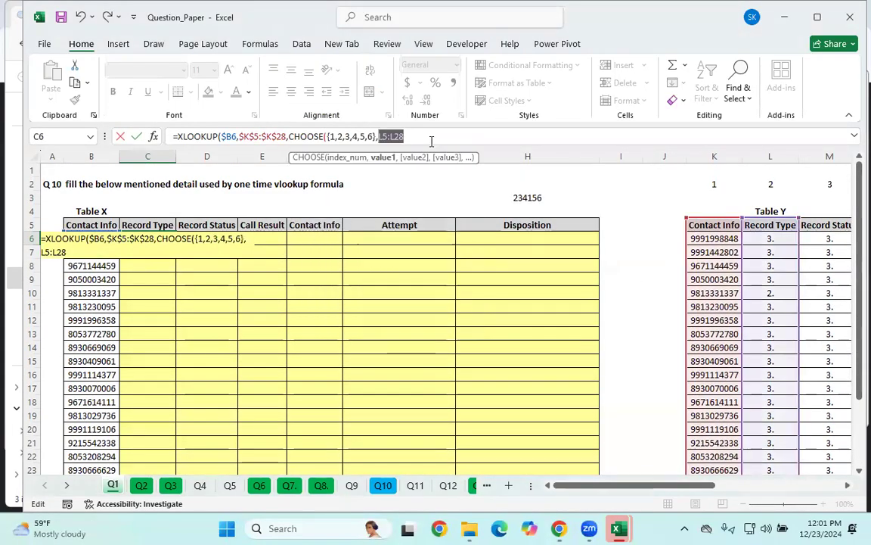
{"action": "key", "text": "F4"}
{"action": "left_click", "coordinate": [444, 136]}
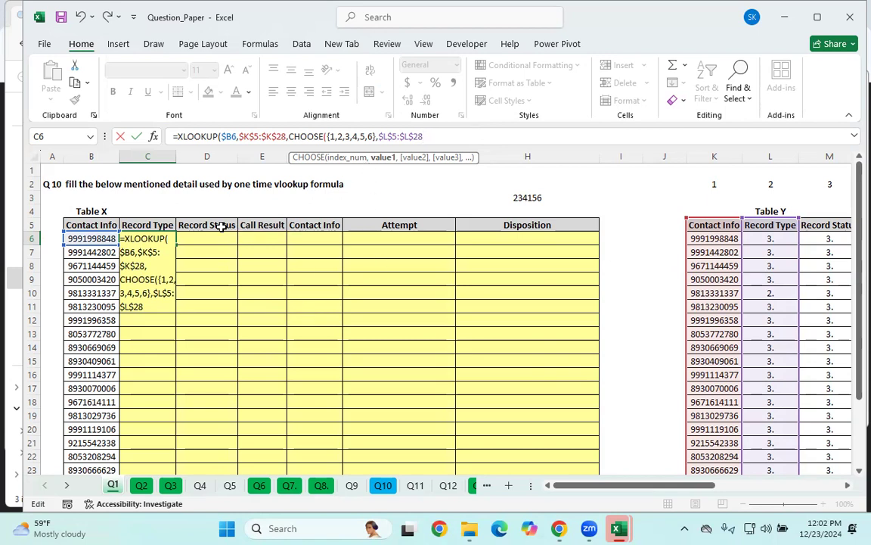
{"action": "key", "text": "Return"}
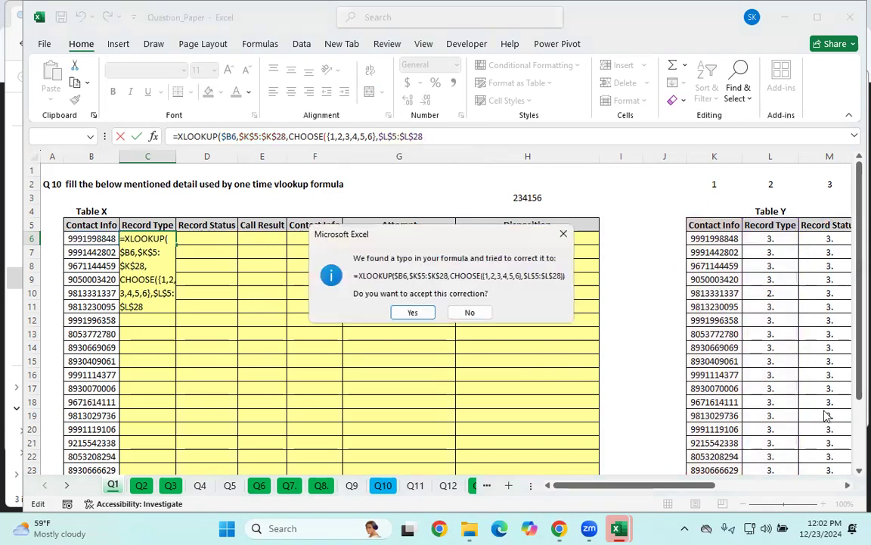
{"action": "key", "text": "Escape"}
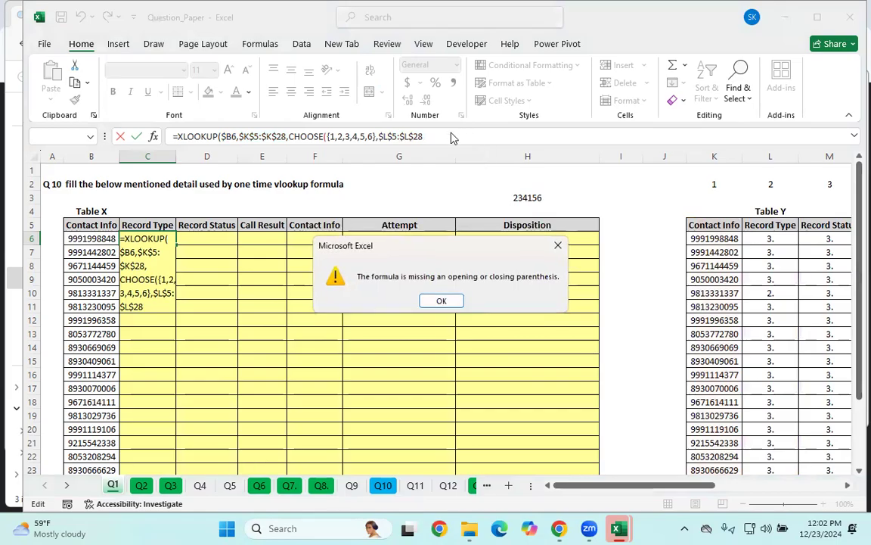
{"action": "left_click", "coordinate": [558, 245]}
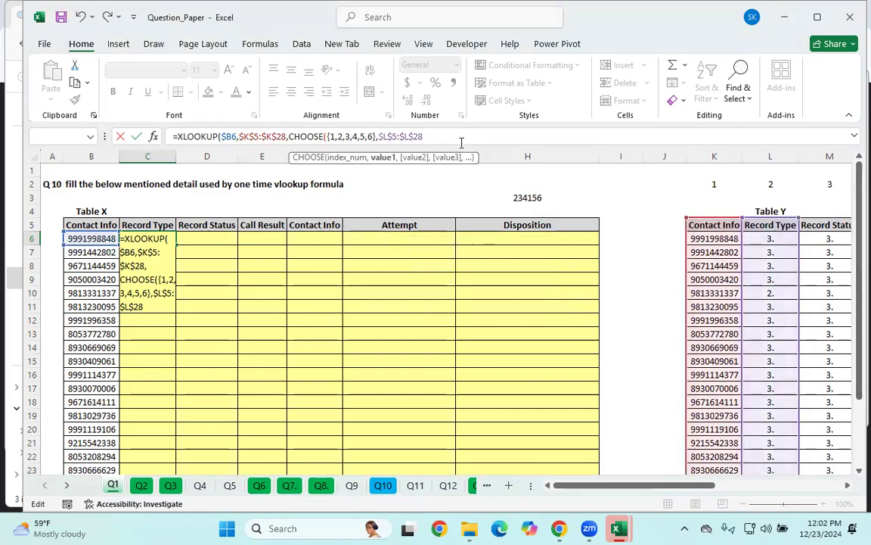
{"action": "type", "text": "m"}
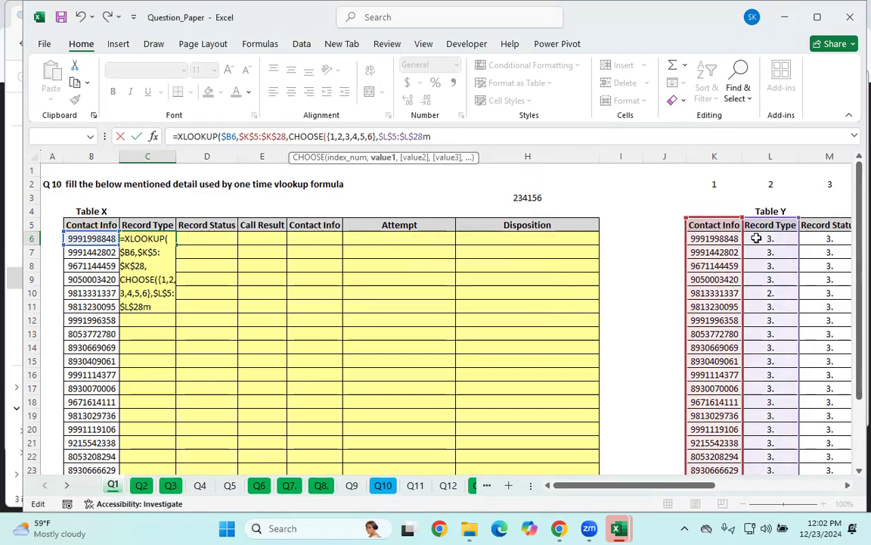
{"action": "key", "text": "BackSpace"}
- Add Table Y's Record Status column, $M$5:$M$28, as the second CHOOSE value with absolute references
{"action": "type", "text": ","}
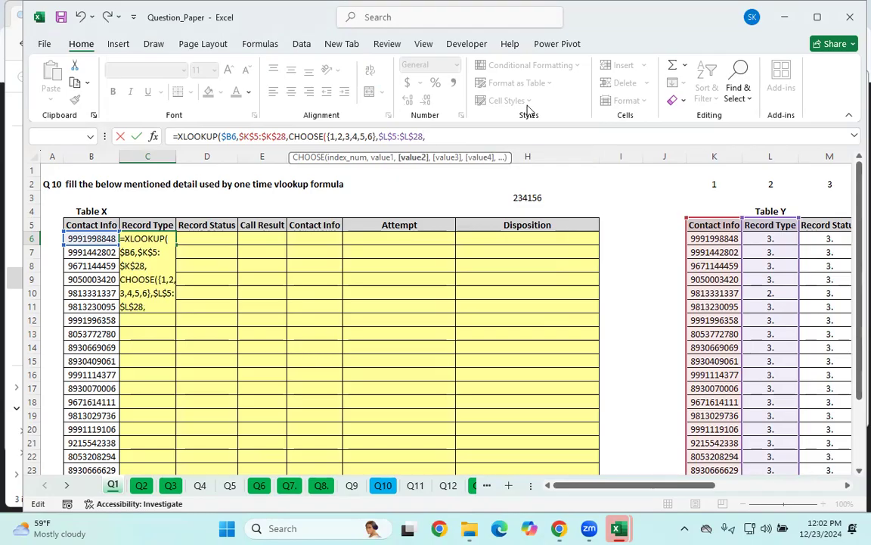
{"action": "left_click_drag", "start_coordinate": [830, 238], "coordinate": [830, 442]}
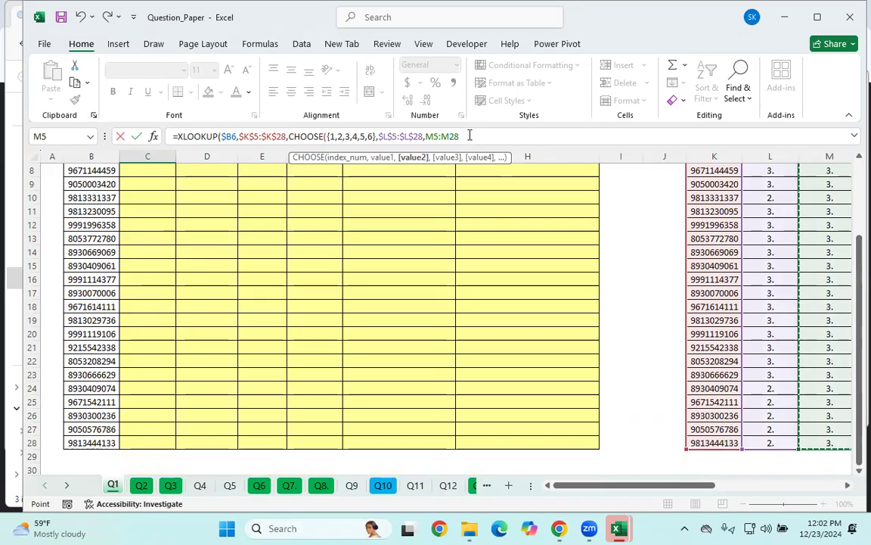
{"action": "left_click_drag", "start_coordinate": [460, 136], "coordinate": [426, 136]}
{"action": "key", "text": "F4"}
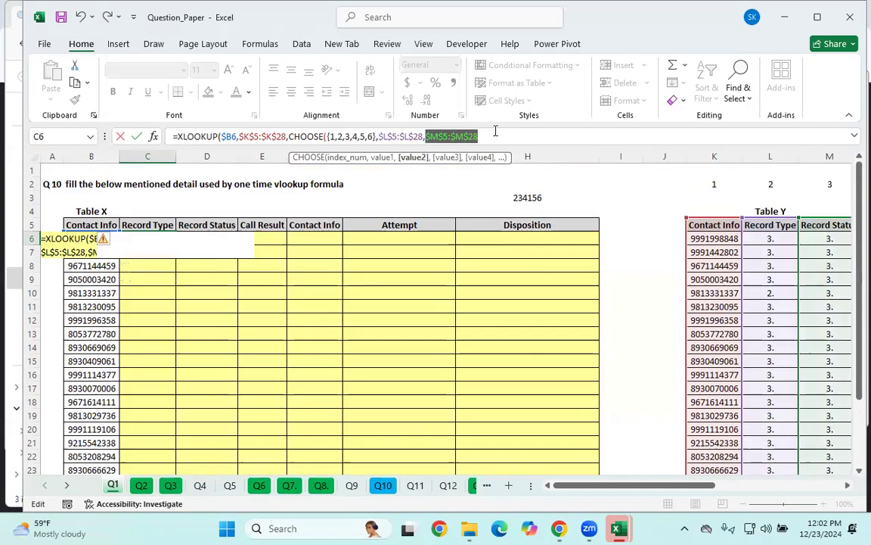
{"action": "type", "text": ","}
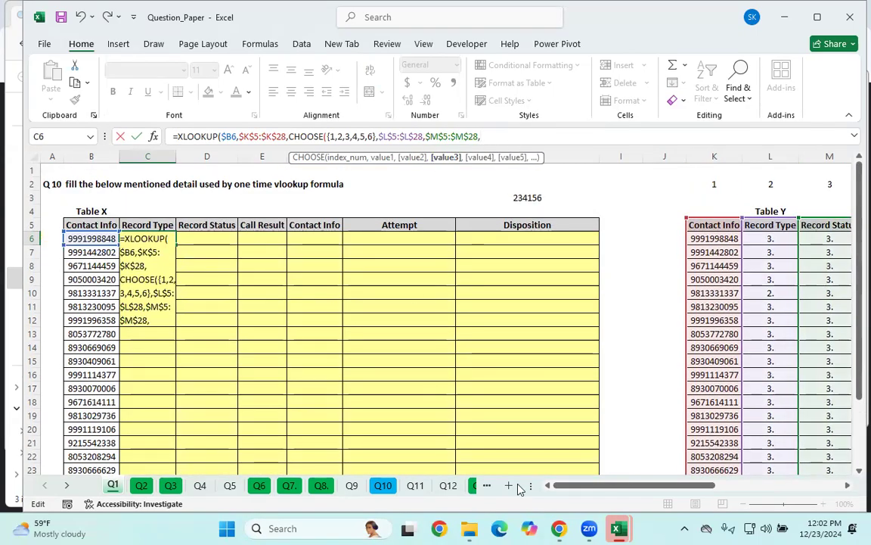
- Add Table Y's Call Result column, $N$5:$N$28, as the third CHOOSE value with absolute references
{"action": "scroll", "coordinate": [623, 282], "scroll_direction": "right", "scroll_amount": 5}
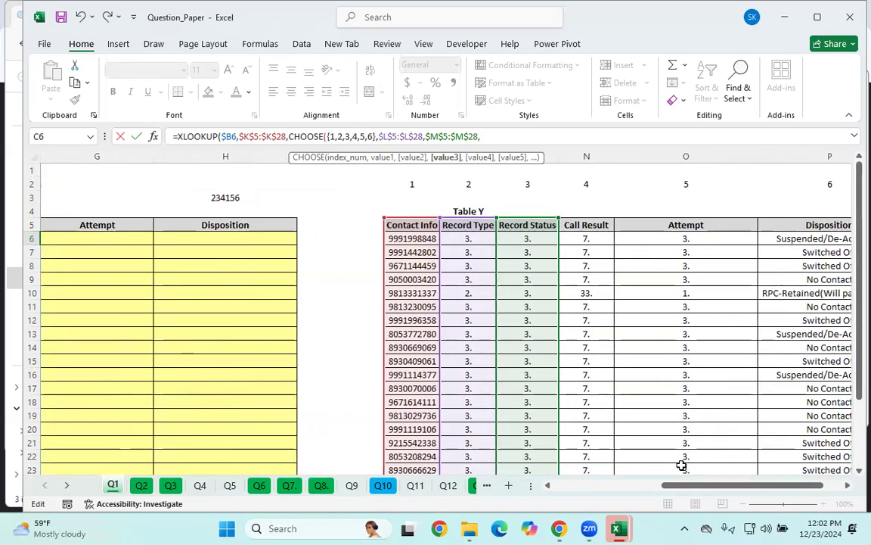
{"action": "left_click_drag", "start_coordinate": [765, 487], "coordinate": [582, 510]}
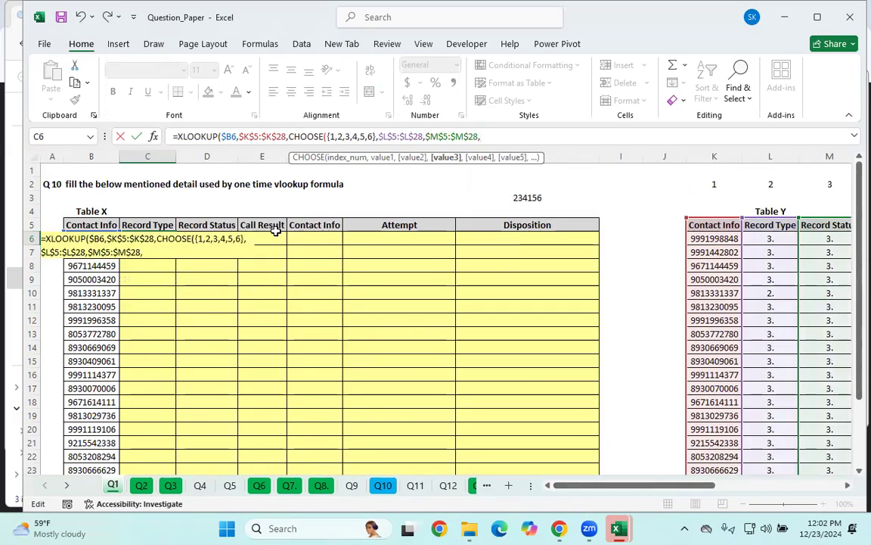
{"action": "left_click_drag", "start_coordinate": [669, 493], "coordinate": [790, 488]}
{"action": "left_click", "coordinate": [476, 225]}
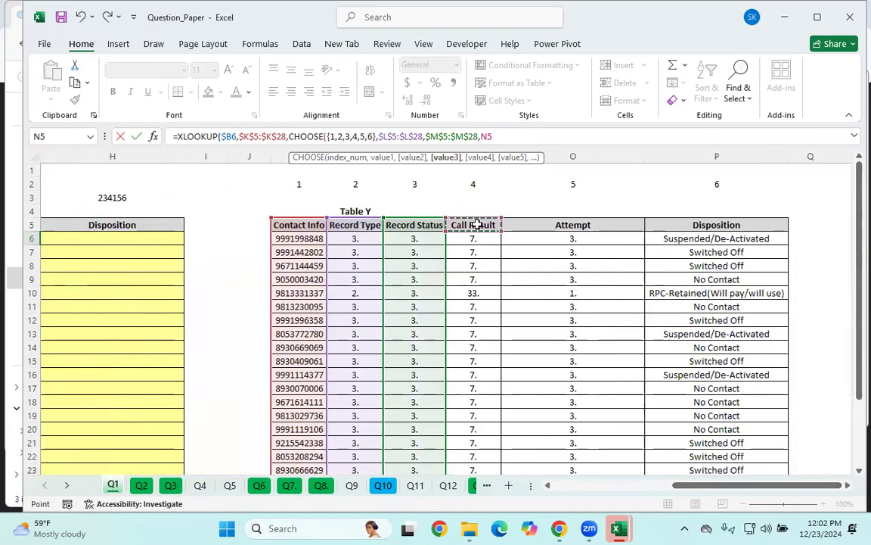
{"action": "key", "text": "ctrl+shift+Down"}
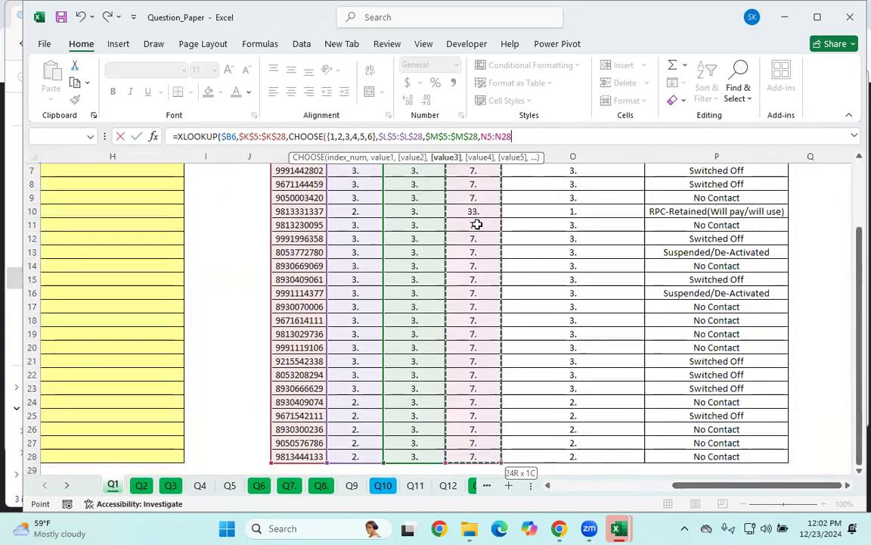
{"action": "key", "text": "F4"}
{"action": "type", "text": ","}
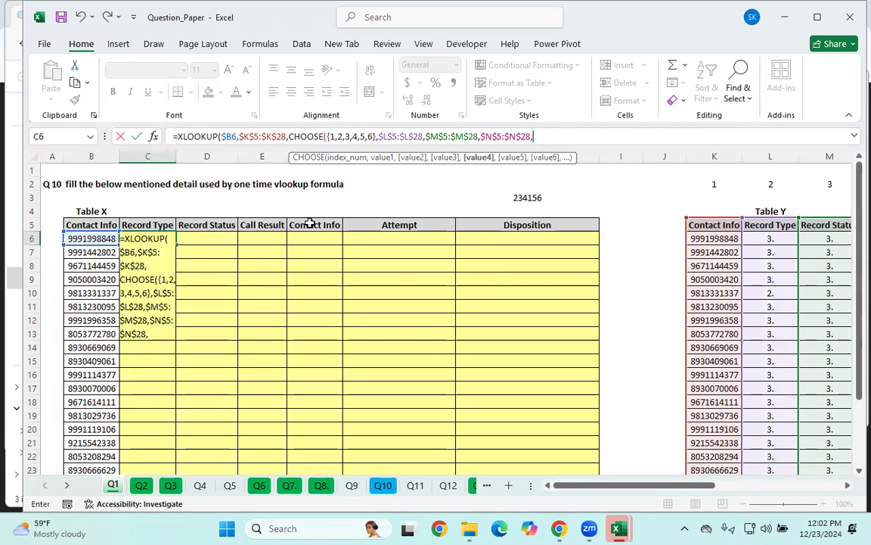
- Add Table Y's Contact Info column, $K$5:$K$28, as the fourth CHOOSE value with absolute references
{"action": "left_click", "coordinate": [698, 224]}
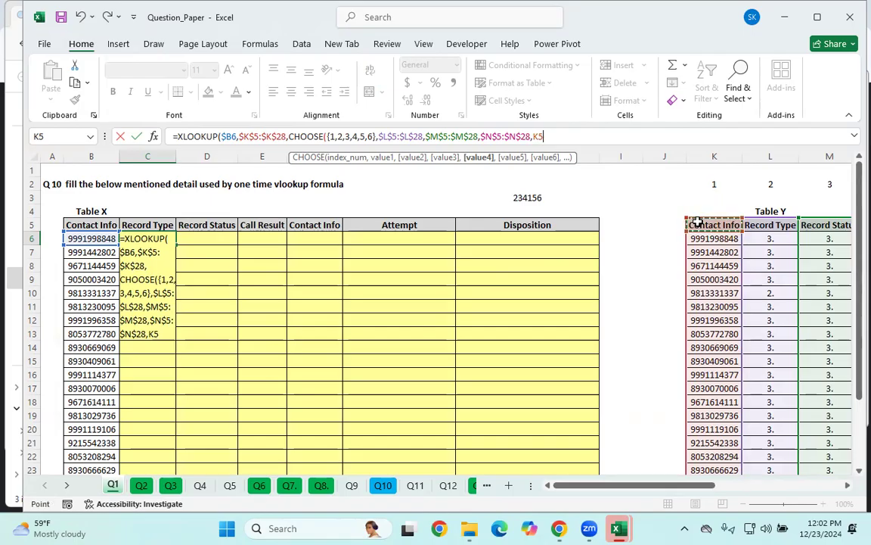
{"action": "key", "text": "ctrl+shift+Down"}
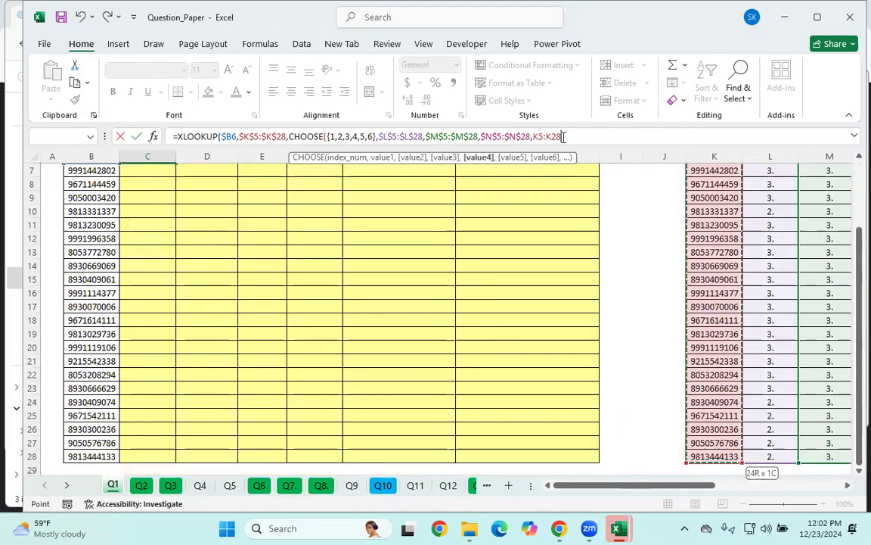
{"action": "key", "text": "F4"}
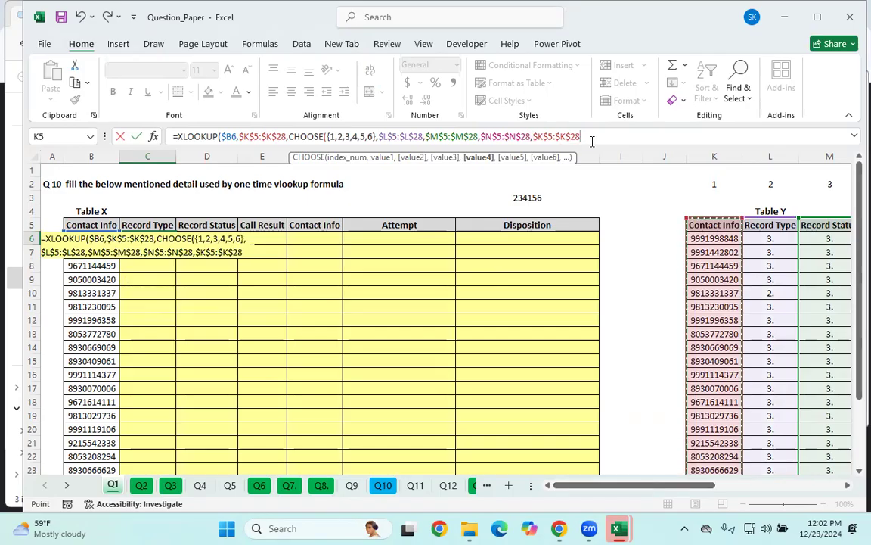
{"action": "type", "text": ","}
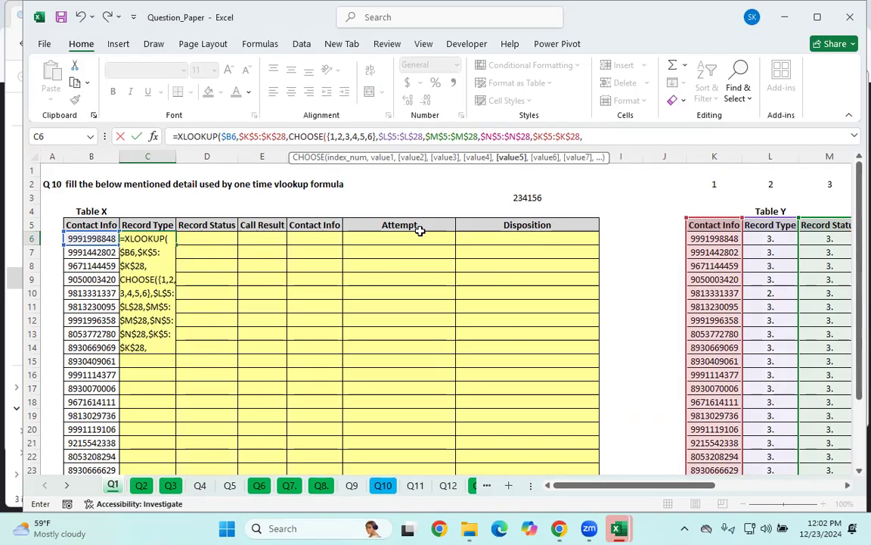
- Add Table Y's Attempt column, $O$5:$O$28, as the fifth CHOOSE value with absolute references
{"action": "left_click_drag", "start_coordinate": [675, 485], "coordinate": [801, 485]}
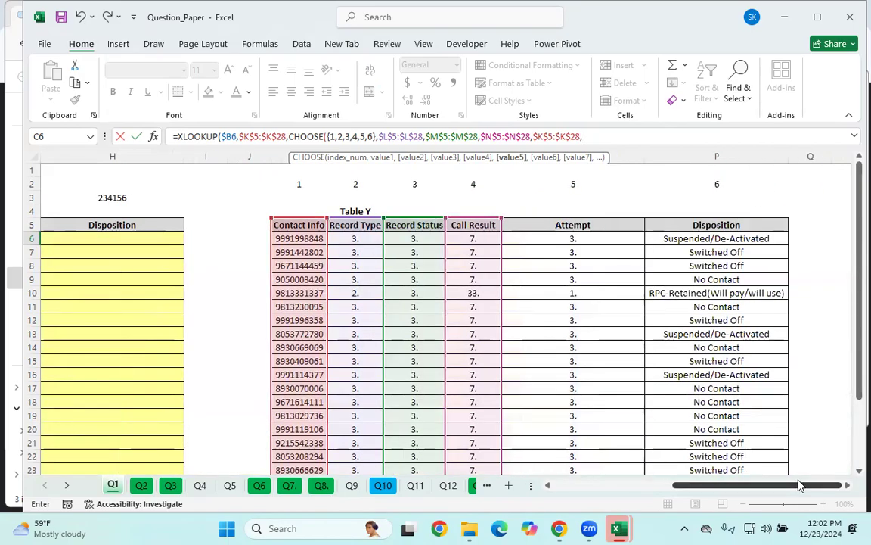
{"action": "left_click", "coordinate": [578, 226]}
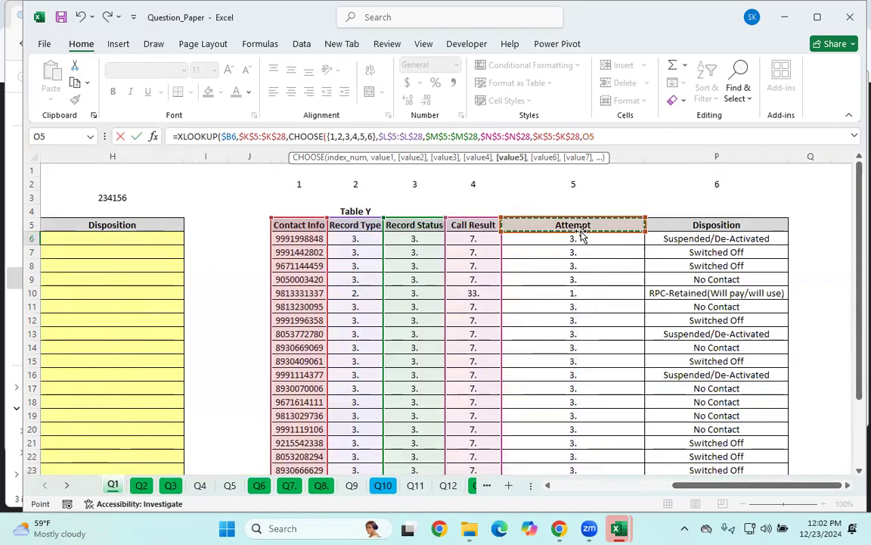
{"action": "key", "text": "ctrl+shift+Down"}
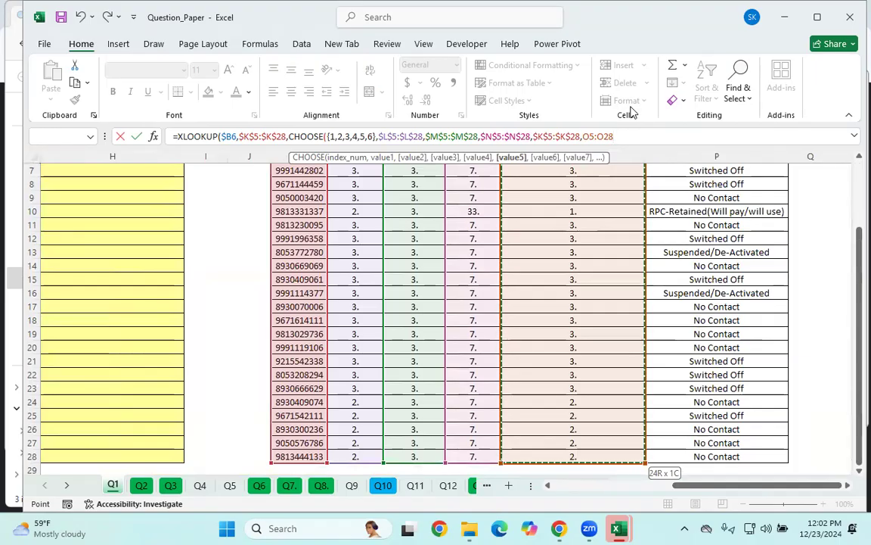
{"action": "key", "text": "F4"}
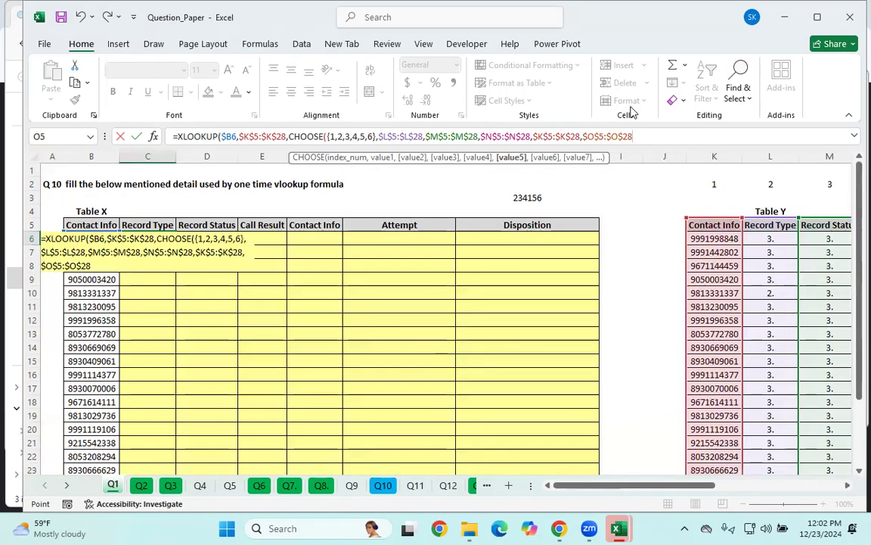
{"action": "type", "text": ","}
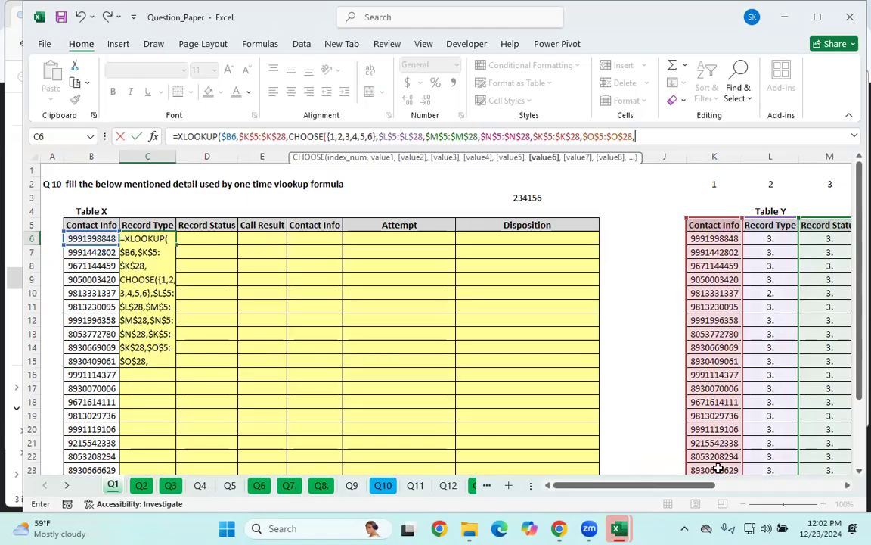
- Add Table Y's Disposition column, $P$5:$P$28, as the sixth CHOOSE value with absolute references, and close the CHOOSE function
{"action": "left_click_drag", "start_coordinate": [696, 486], "coordinate": [850, 484]}
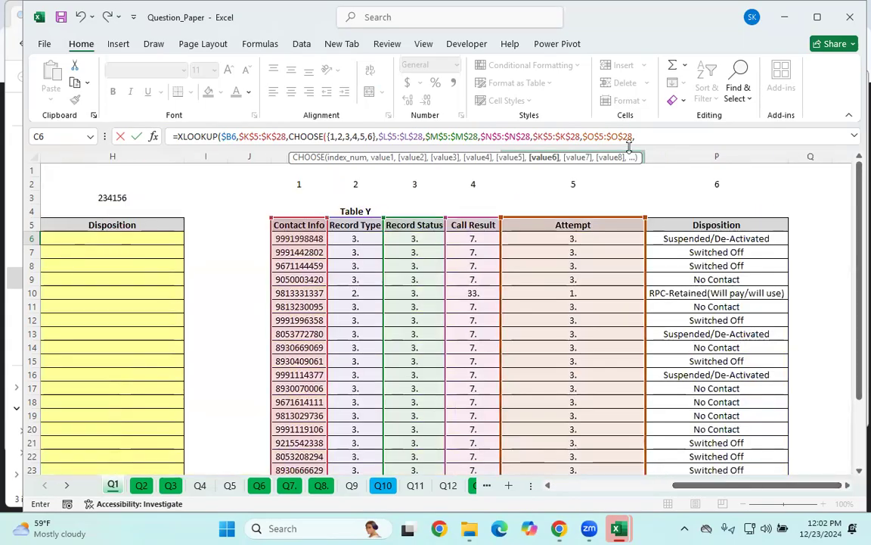
{"action": "left_click", "coordinate": [697, 224]}
{"action": "key", "text": "ctrl+shift+Down"}
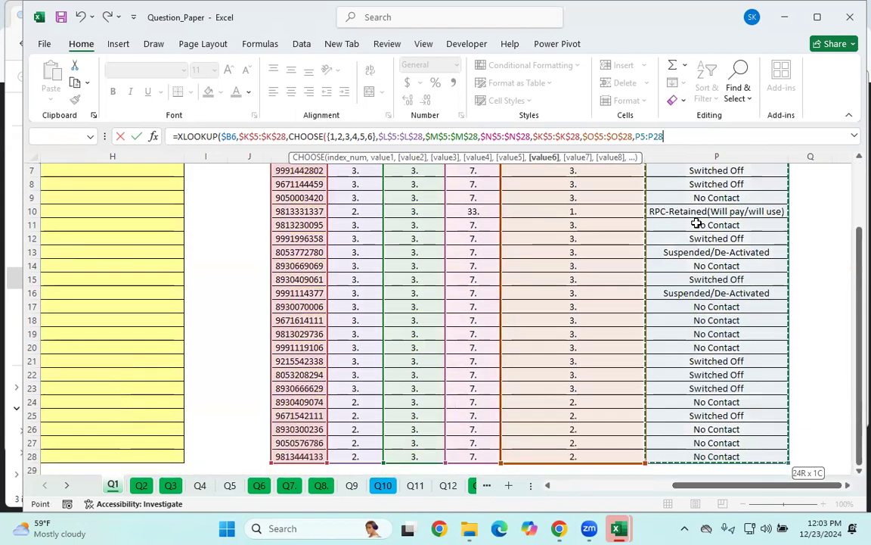
{"action": "key", "text": "F4"}
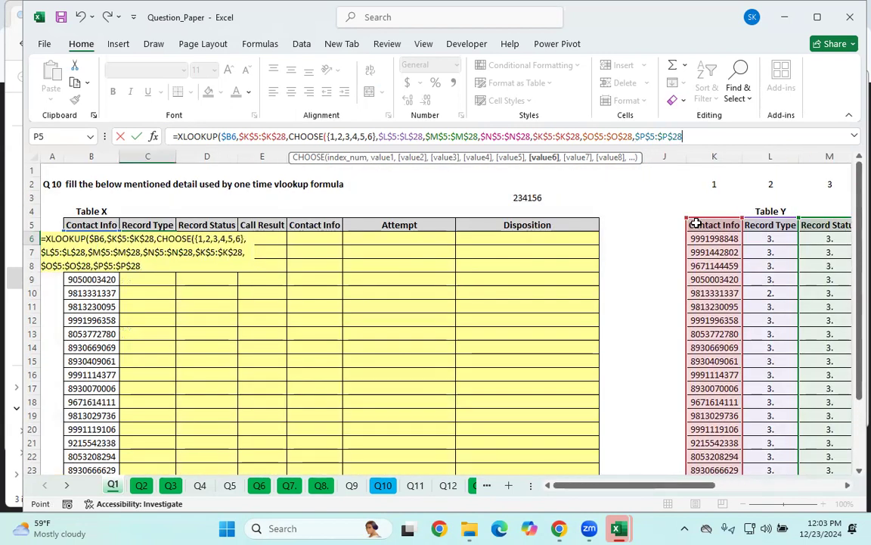
{"action": "type", "text": ")"}
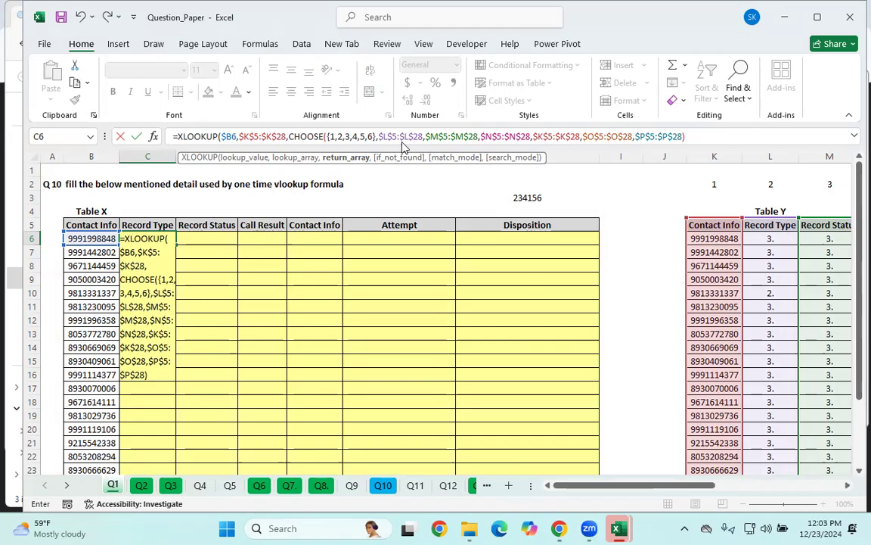
- Finish the XLOOKUP in C6 with "NA" as the not-found value and match mode 0, and enter the formula
{"action": "type", "text": ",\"NA\""}
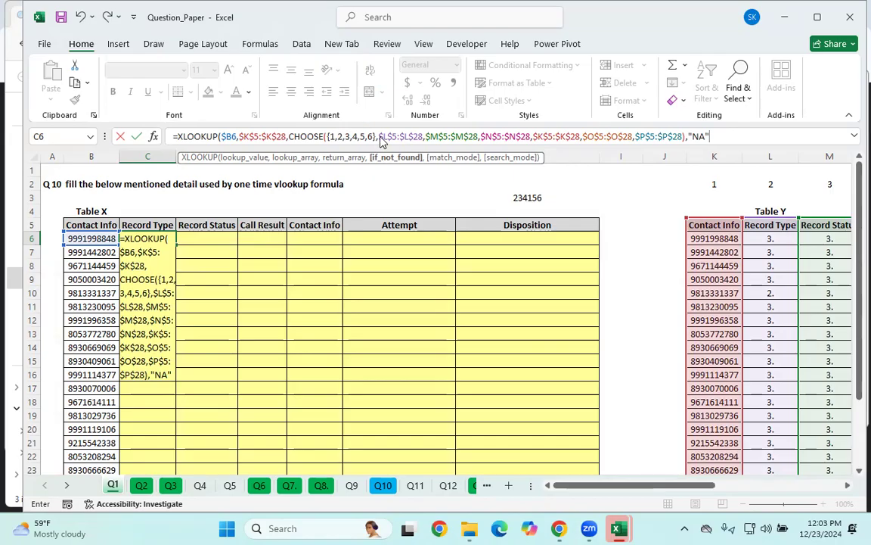
{"action": "left_click_drag", "start_coordinate": [376, 140], "coordinate": [331, 141]}
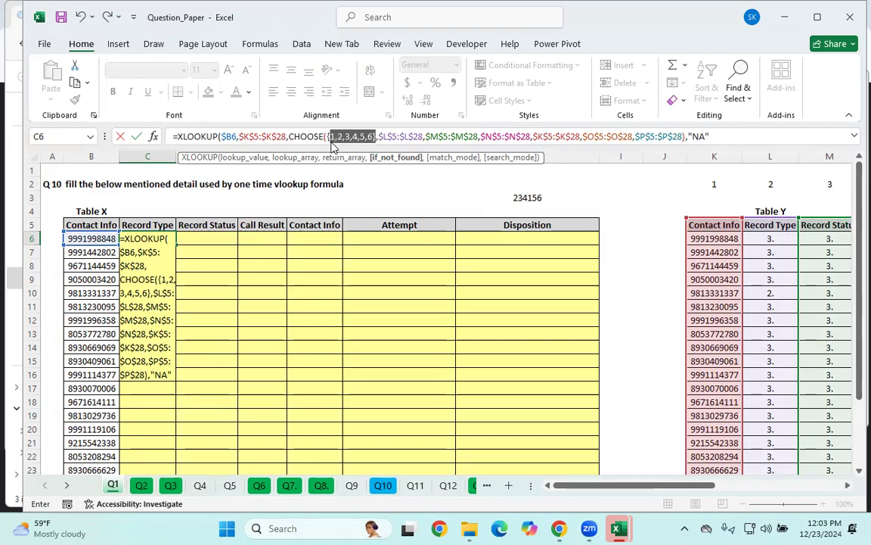
{"action": "left_click", "coordinate": [739, 139]}
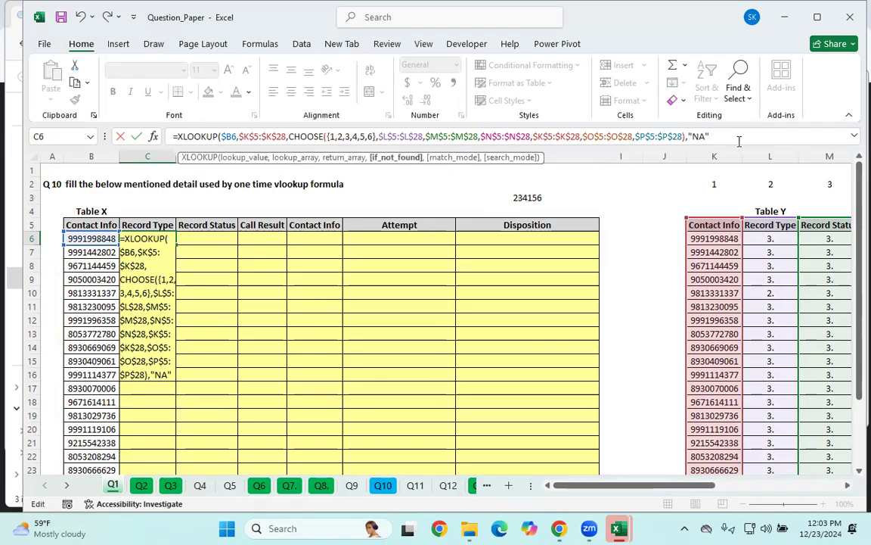
{"action": "type", "text": ",0)"}
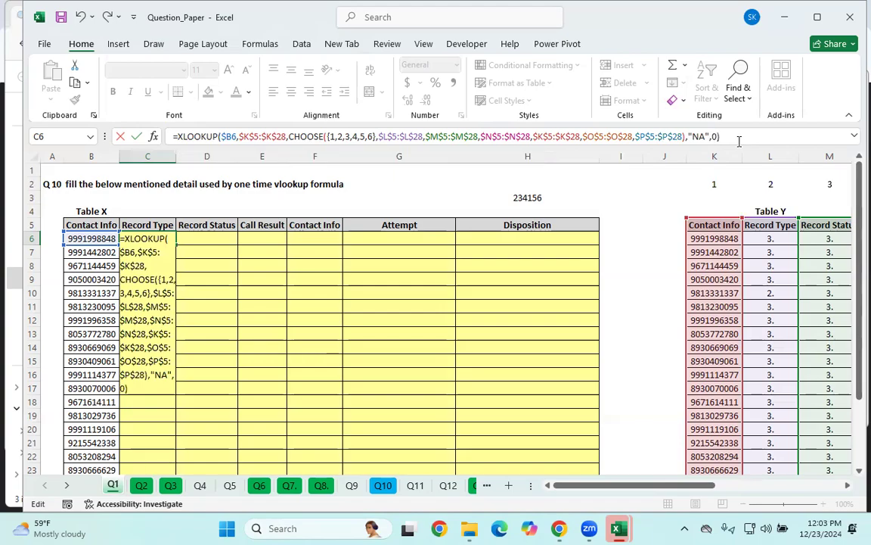
{"action": "key", "text": "Return"}
- Inspect the spilled XLOOKUP results in row 6 of Table X, including the formula shown for the Disposition cell H6
{"action": "left_click_drag", "start_coordinate": [145, 239], "coordinate": [509, 239]}
{"action": "key", "text": "ctrl+q"}
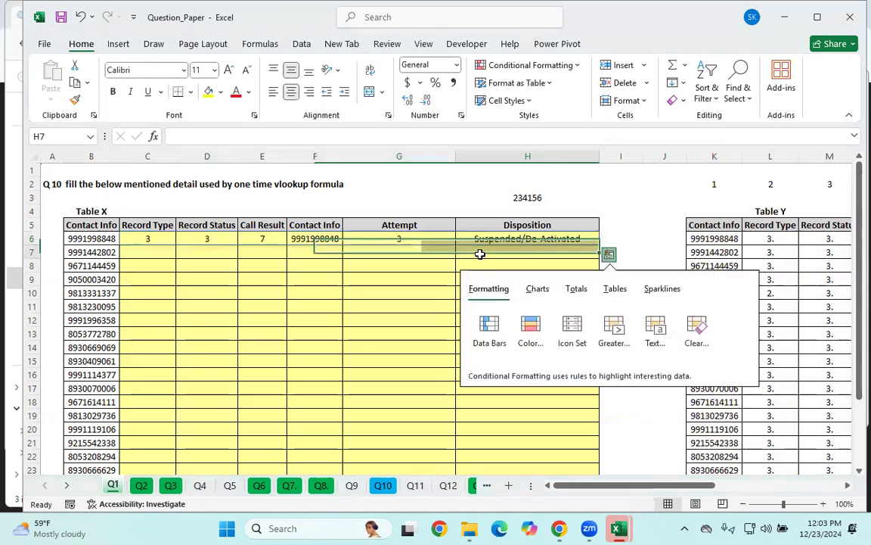
{"action": "left_click", "coordinate": [481, 239]}
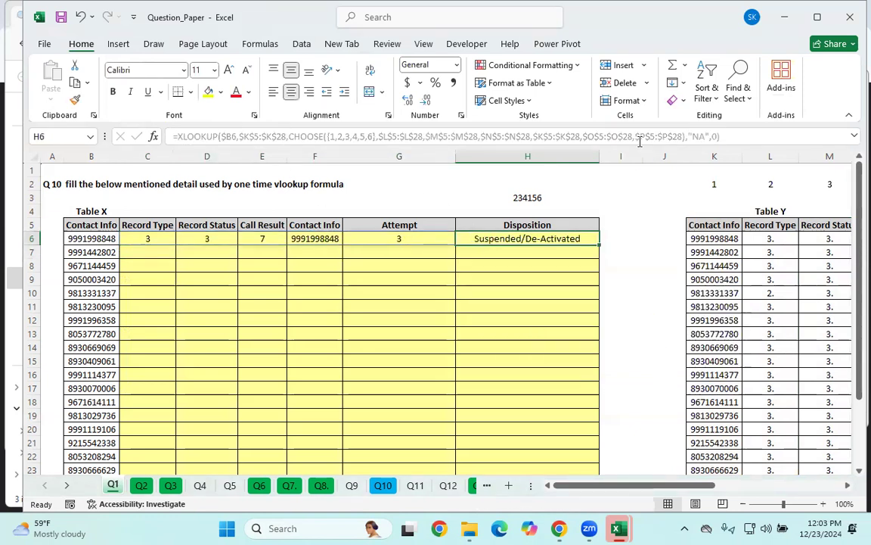
{"action": "key", "text": "Down"}
{"action": "left_click", "coordinate": [537, 238]}
{"action": "left_click_drag", "start_coordinate": [655, 485], "coordinate": [519, 512]}
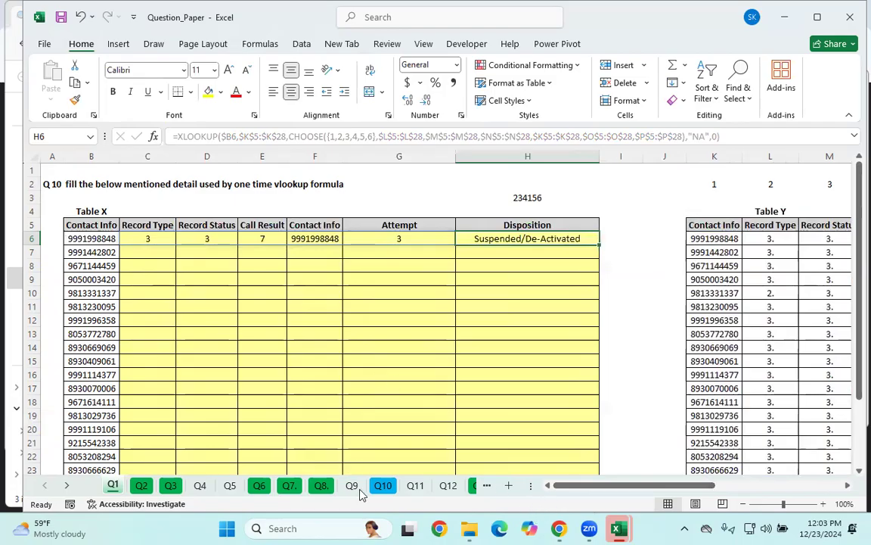
{"action": "left_click", "coordinate": [484, 338]}
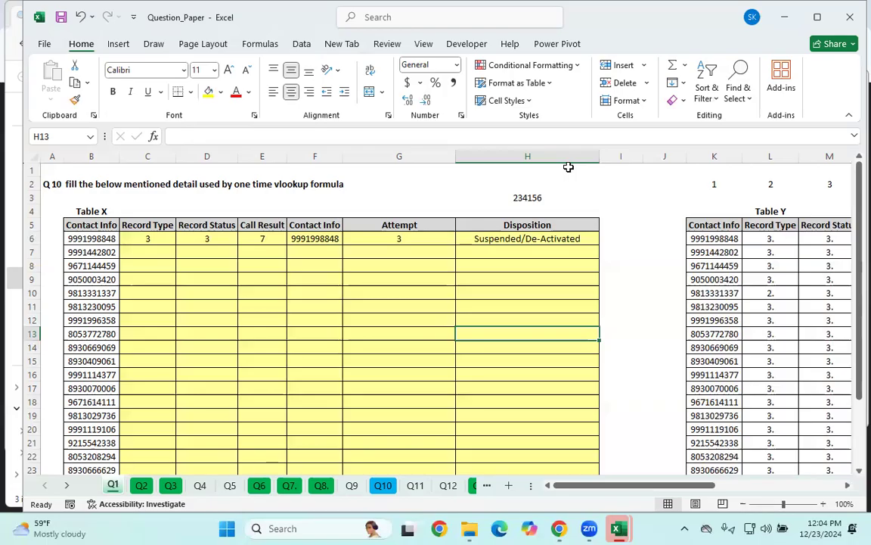
- Fill the row 6 formula range C6:H6 down Table X to row 28, and undo the fill
{"action": "left_click_drag", "start_coordinate": [151, 238], "coordinate": [531, 236]}
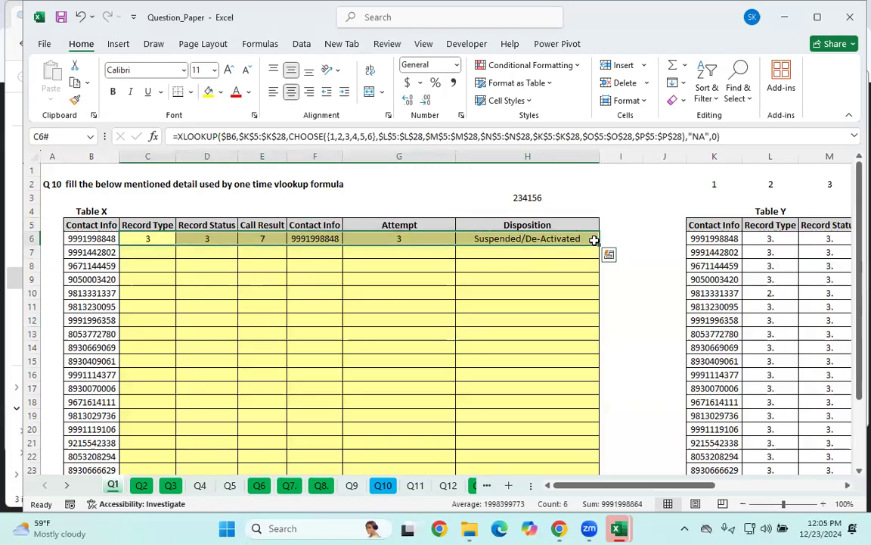
{"action": "double_click", "coordinate": [601, 246]}
{"action": "left_click", "coordinate": [599, 301]}
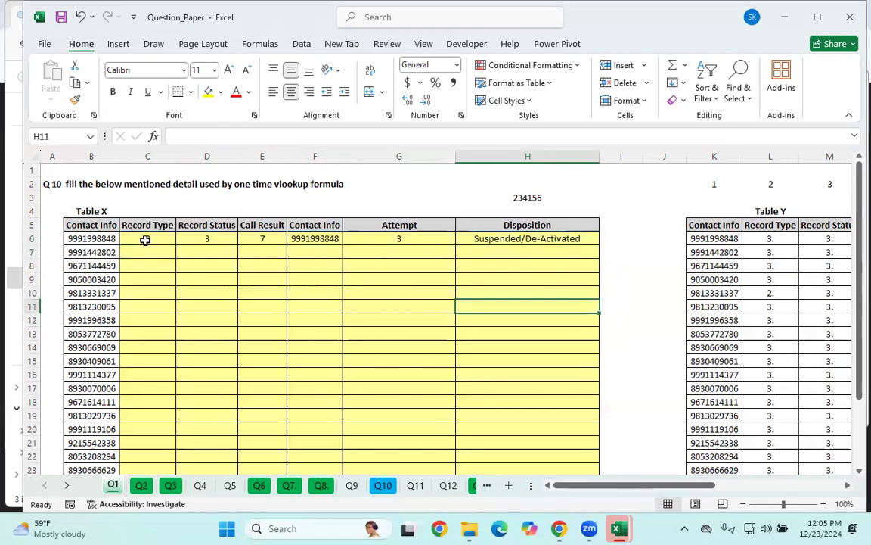
{"action": "left_click_drag", "start_coordinate": [146, 238], "coordinate": [575, 238]}
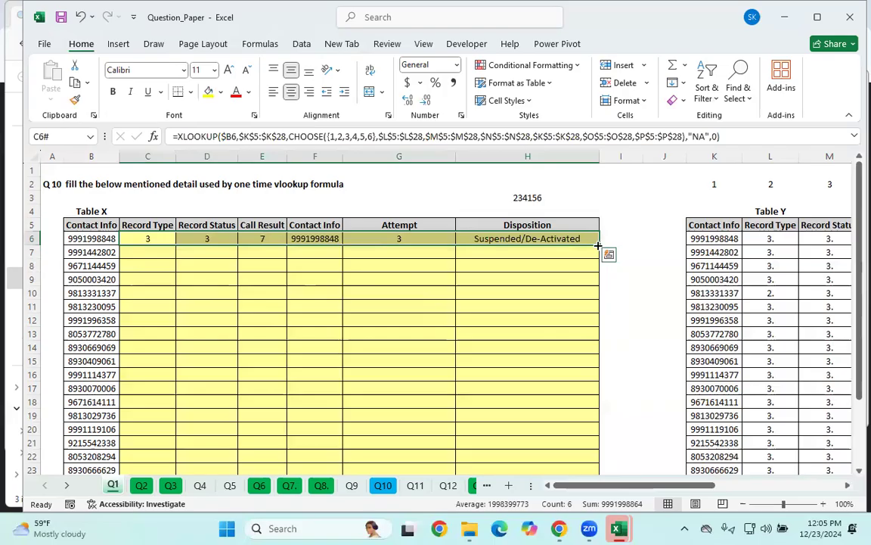
{"action": "left_click_drag", "start_coordinate": [602, 249], "coordinate": [598, 445]}
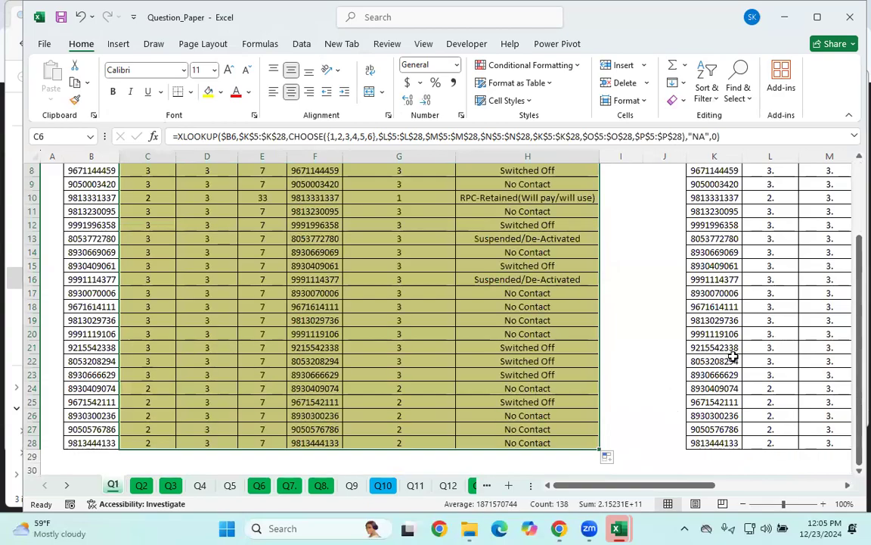
{"action": "scroll", "coordinate": [532, 327], "scroll_direction": "up", "scroll_amount": 2}
{"action": "key", "text": "ctrl+z"}
- Copy the row 6 formula range C6:H6 and paste it over C6:H28 of Table X
{"action": "key", "text": "ctrl+c"}
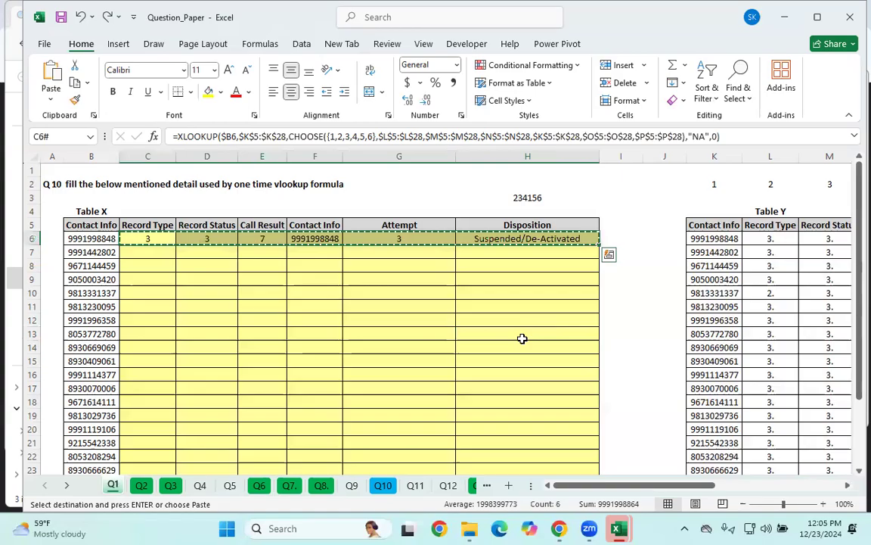
{"action": "scroll", "coordinate": [521, 338], "scroll_direction": "down", "scroll_amount": 2}
{"action": "scroll", "coordinate": [74, 198], "scroll_direction": "up", "scroll_amount": 2}
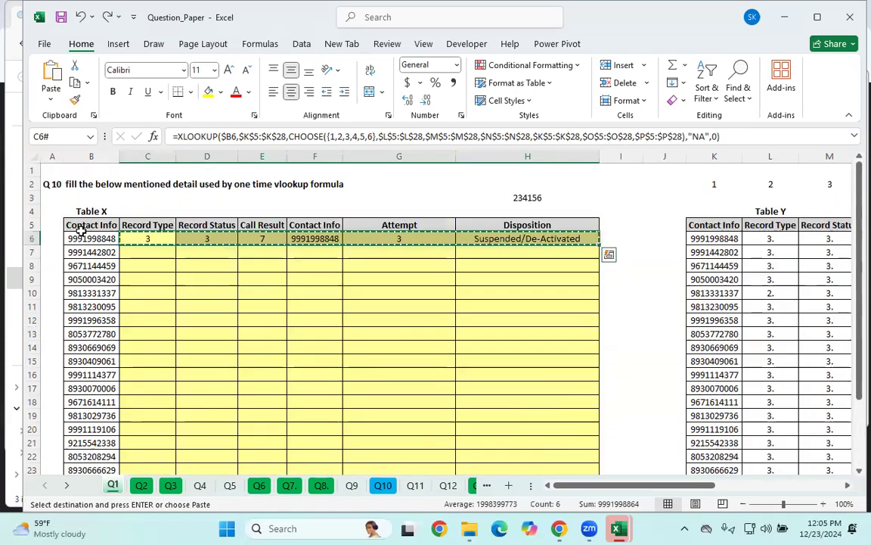
{"action": "left_click", "coordinate": [89, 239]}
{"action": "key", "text": "ctrl+Down"}
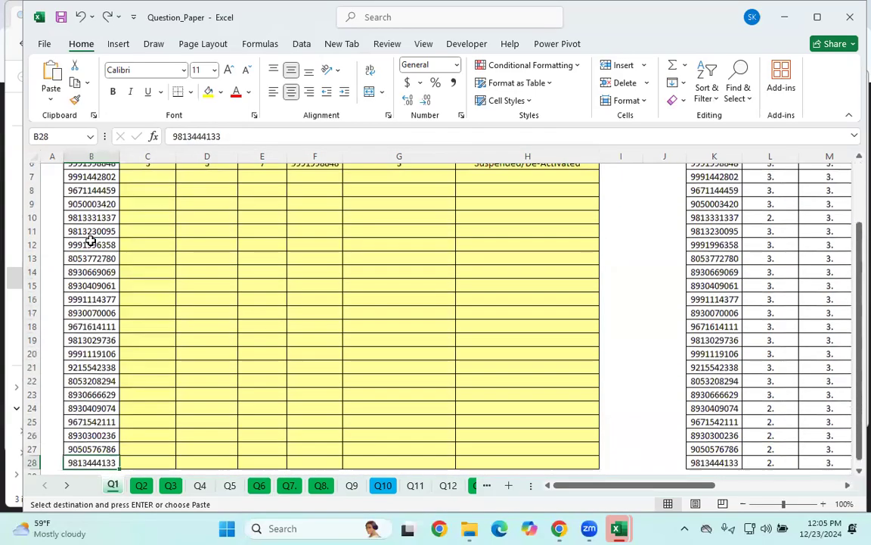
{"action": "key", "text": "Right"}
{"action": "left_click_drag", "start_coordinate": [137, 456], "coordinate": [518, 462]}
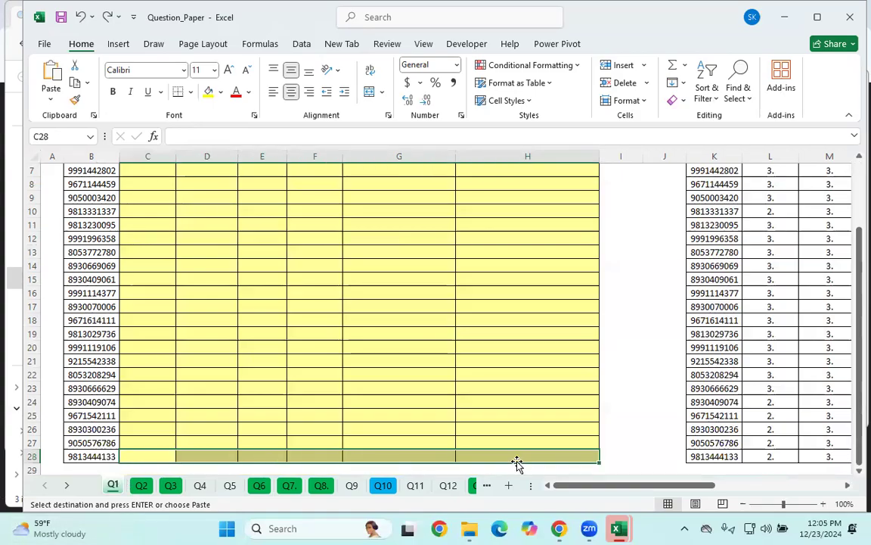
{"action": "key", "text": "ctrl+shift+Up"}
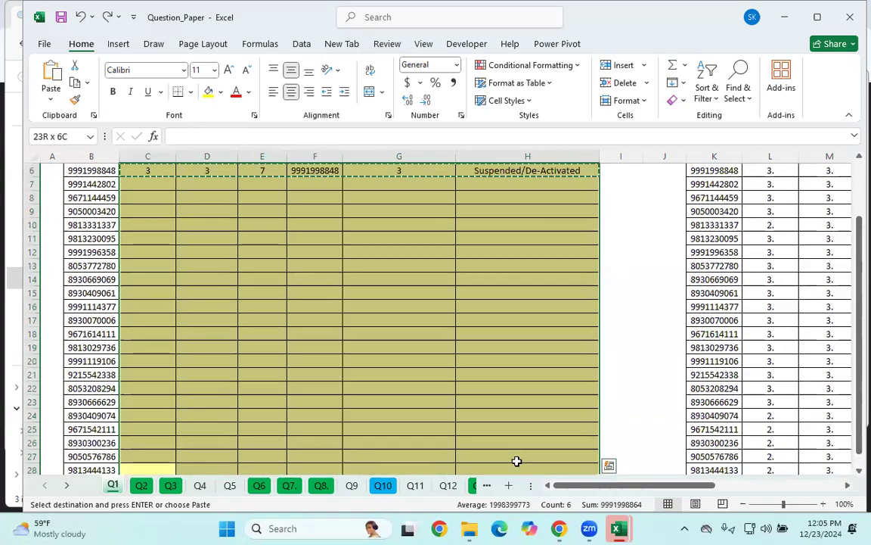
{"action": "key", "text": "Return"}
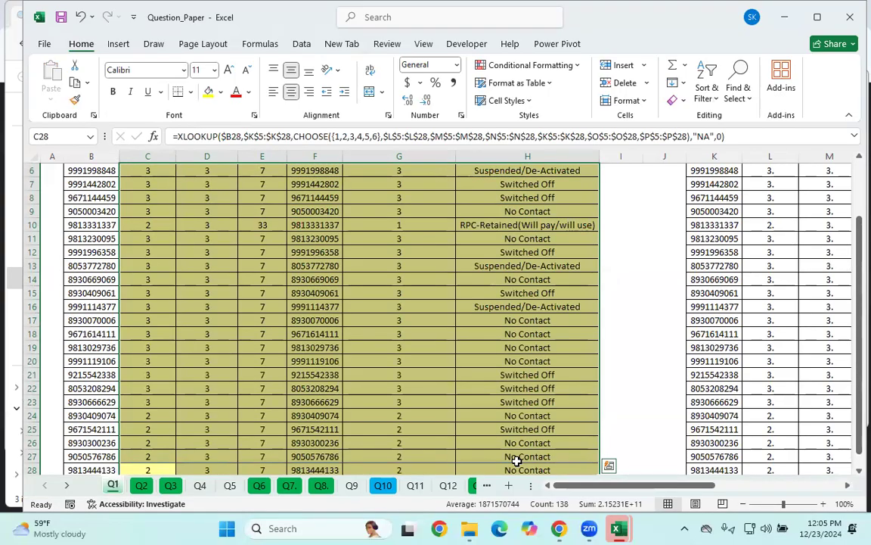
{"action": "scroll", "coordinate": [496, 253], "scroll_direction": "up", "scroll_amount": 1}
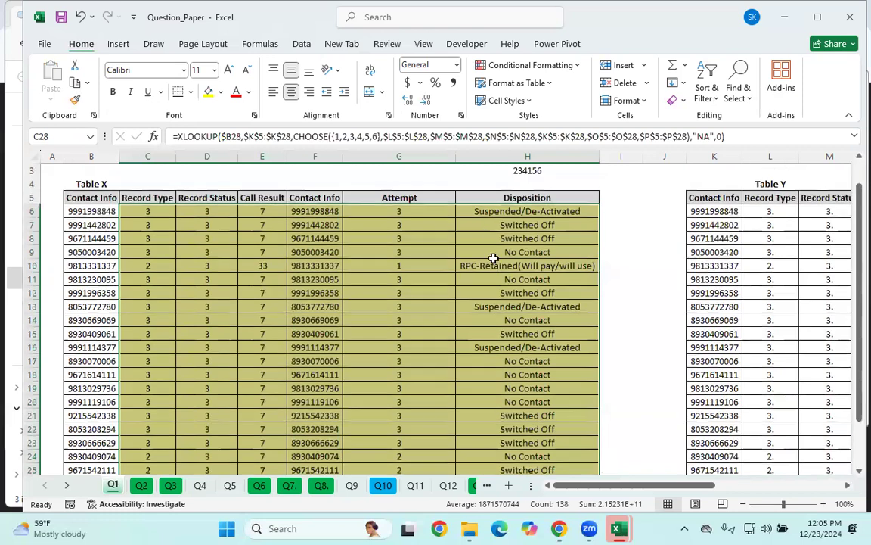
{"action": "left_click", "coordinate": [548, 288]}
{"action": "scroll", "coordinate": [548, 265], "scroll_direction": "down", "scroll_amount": 1}
{"action": "scroll", "coordinate": [575, 257], "scroll_direction": "up", "scroll_amount": 2}
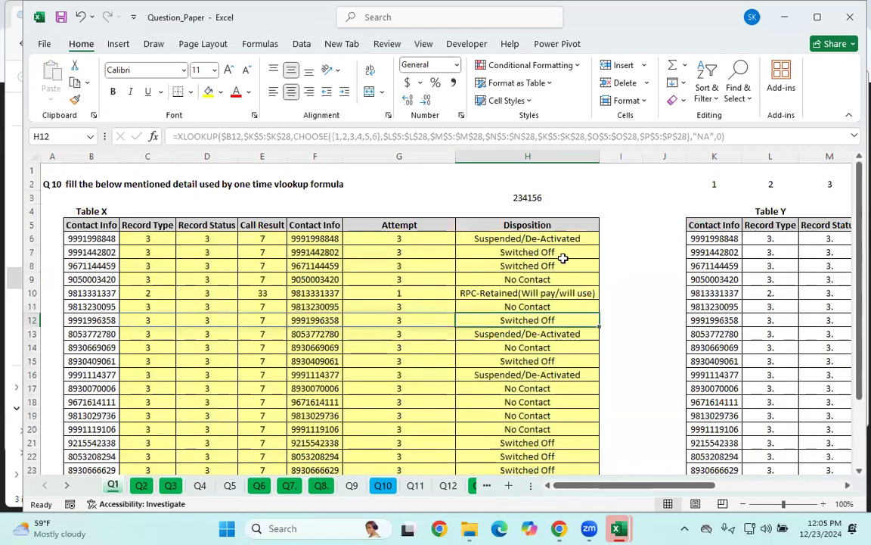
{"action": "scroll", "coordinate": [601, 259], "scroll_direction": "down", "scroll_amount": 1}
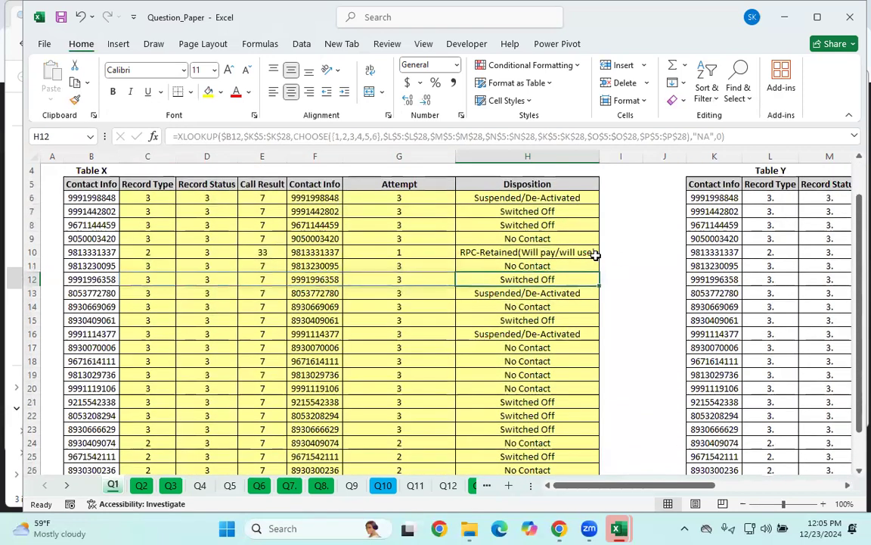